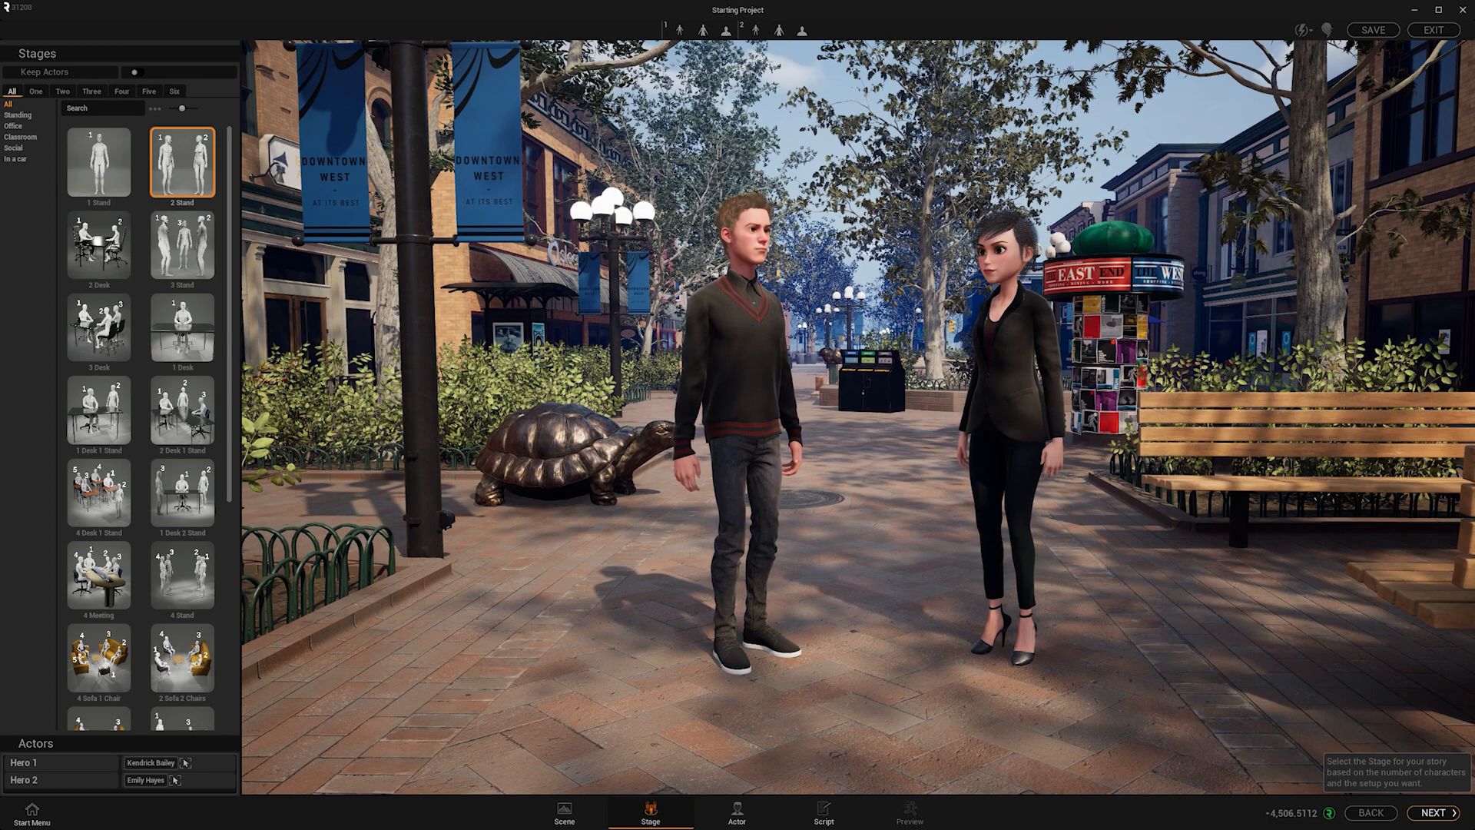
# Leave the stage setup and bring up the background settings in the Scene workspace
pyautogui.click(1429, 30)
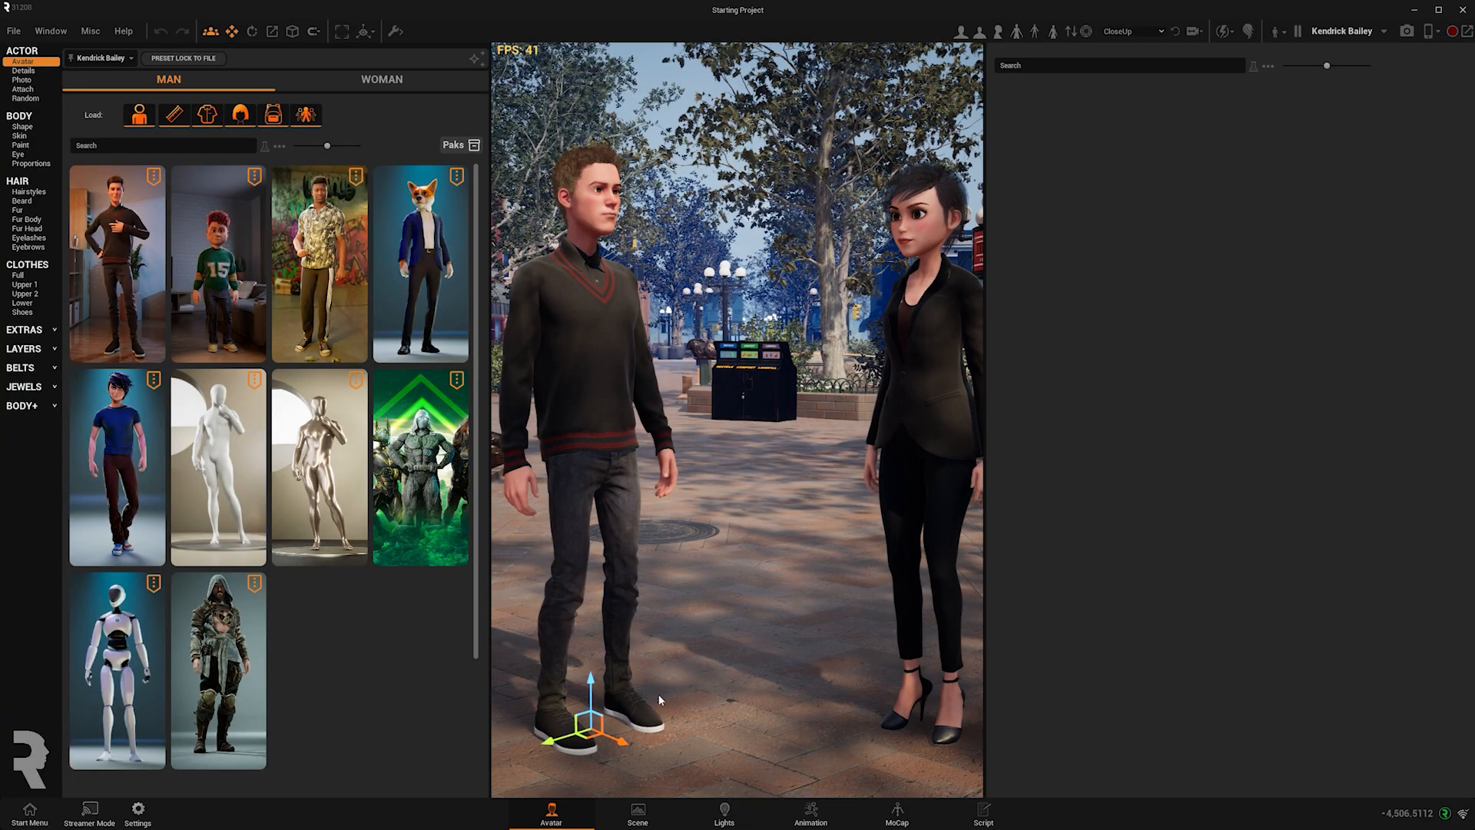
pyautogui.click(638, 816)
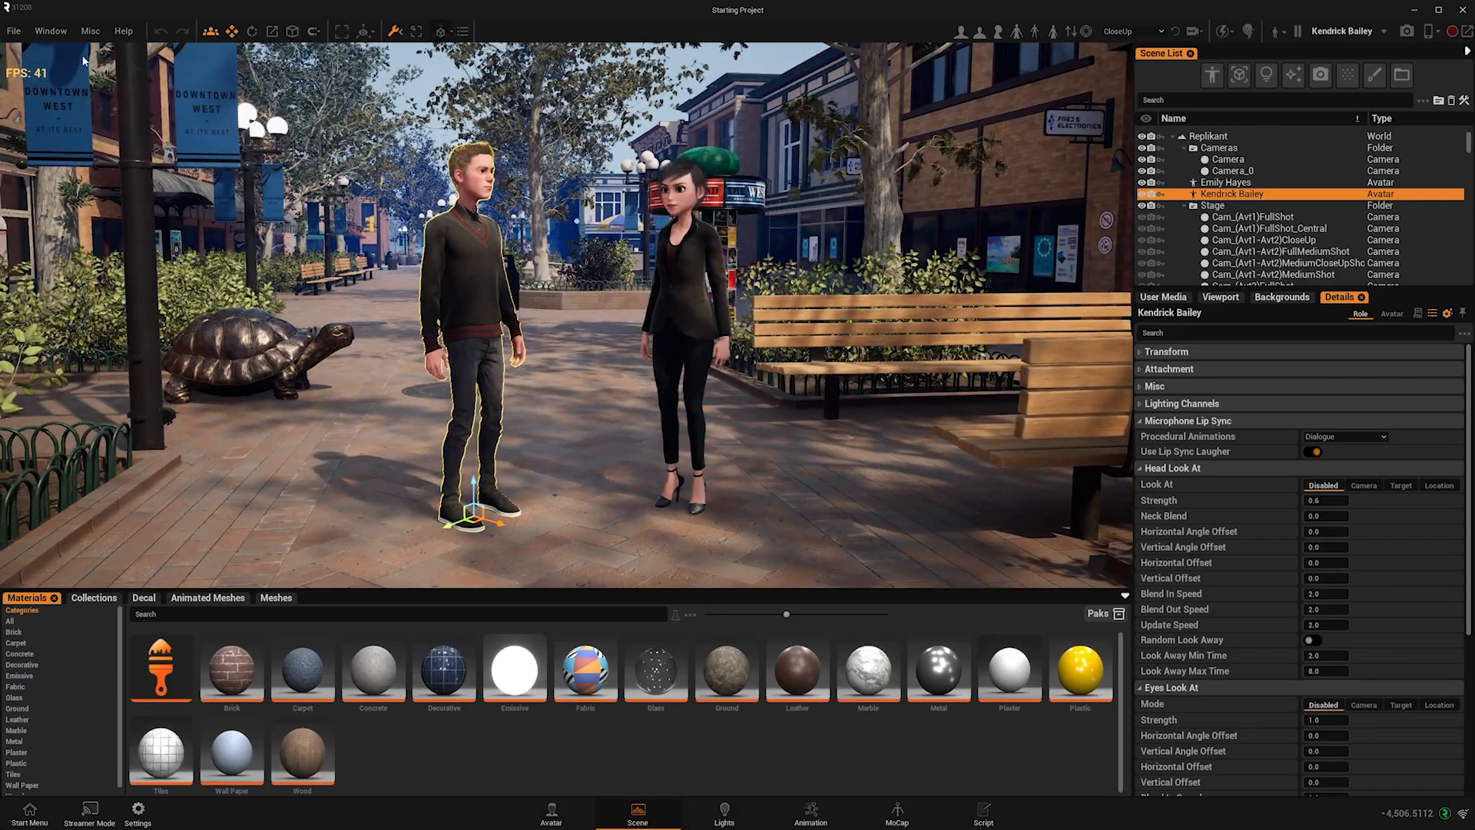
pyautogui.click(1281, 299)
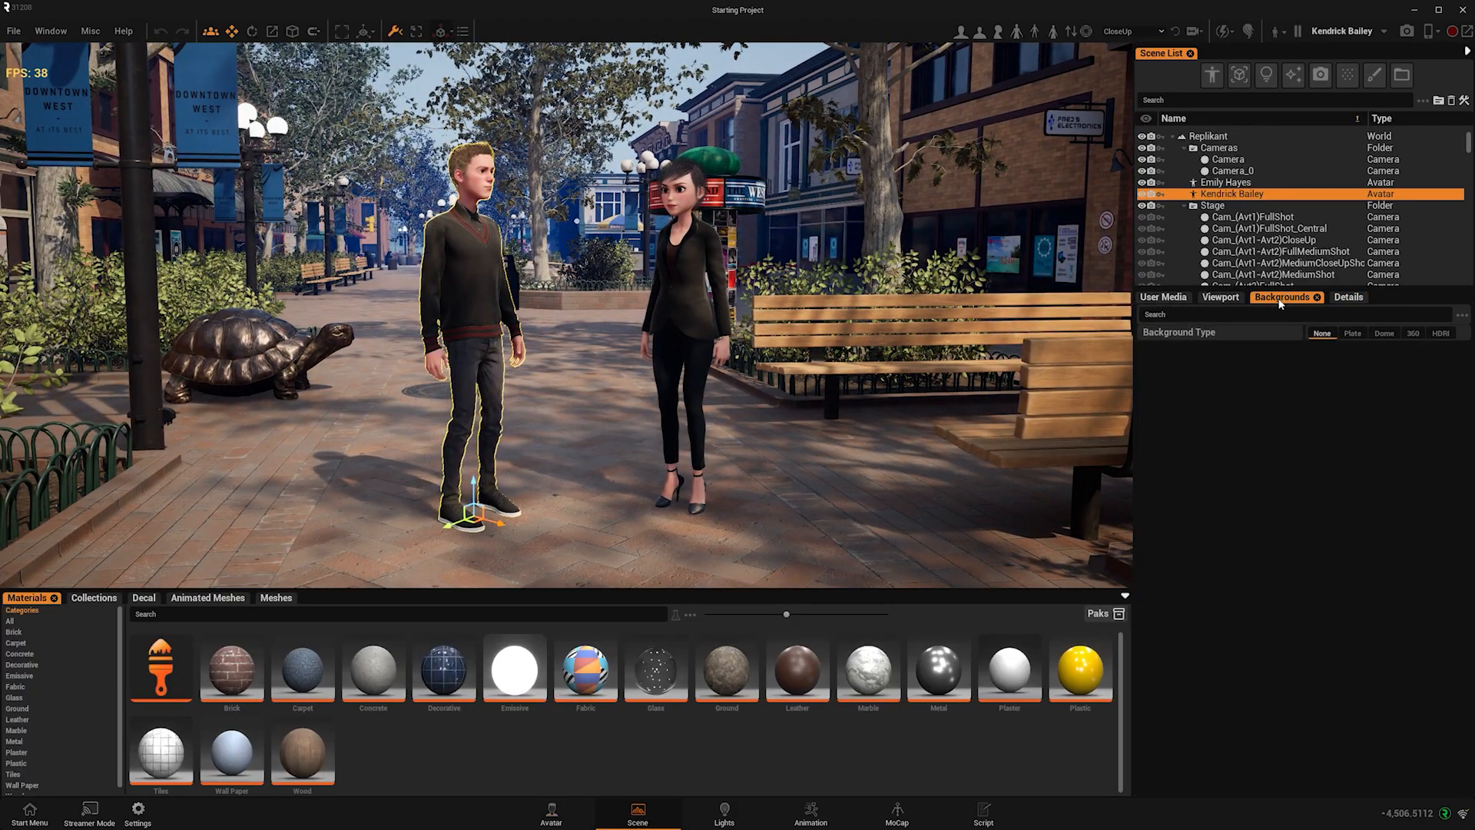
# Try the Plate, Dome, 360 and HDRI background types, and set the background type back to None
pyautogui.click(1354, 334)
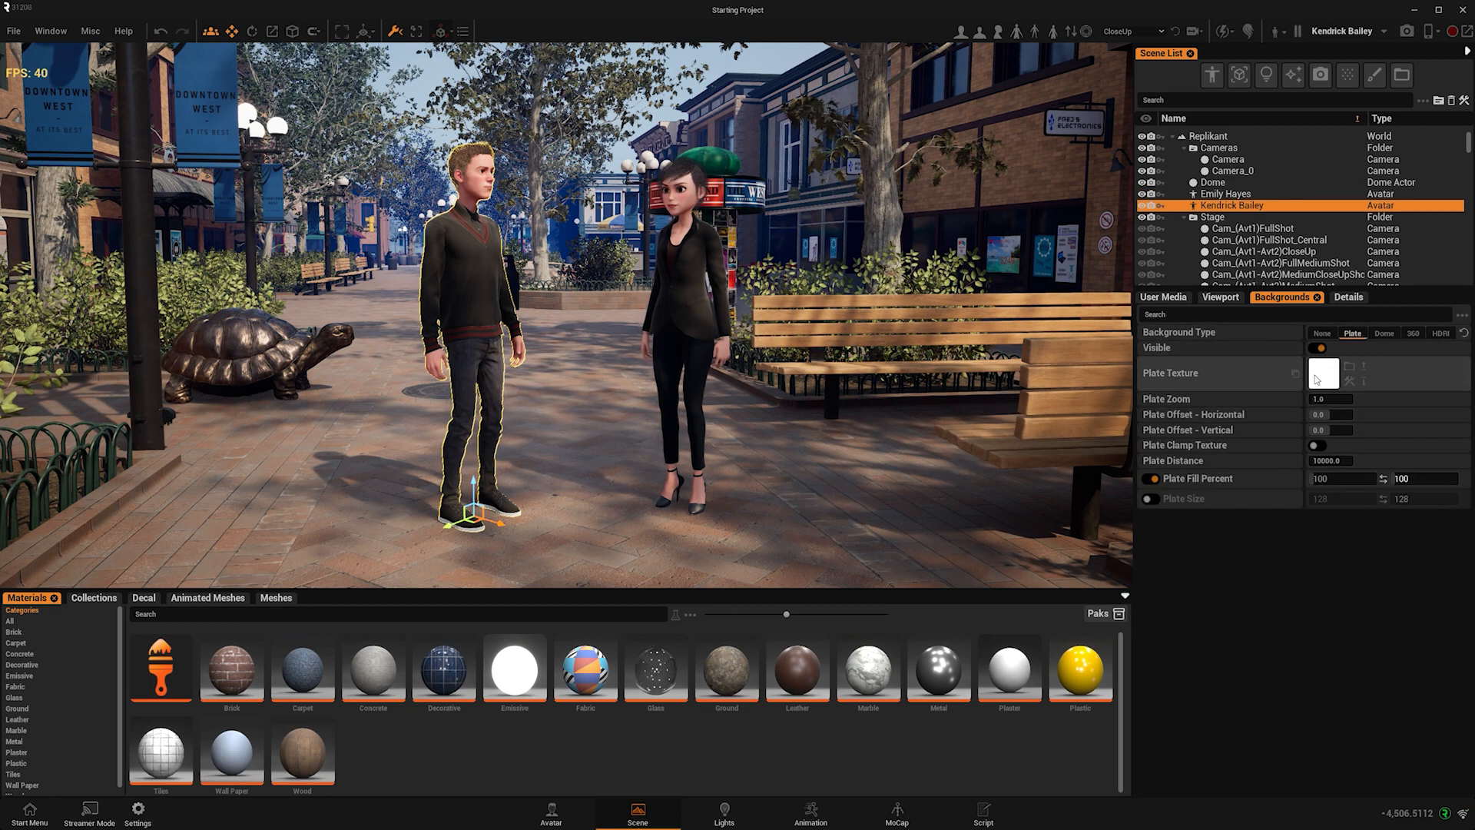
pyautogui.click(1386, 334)
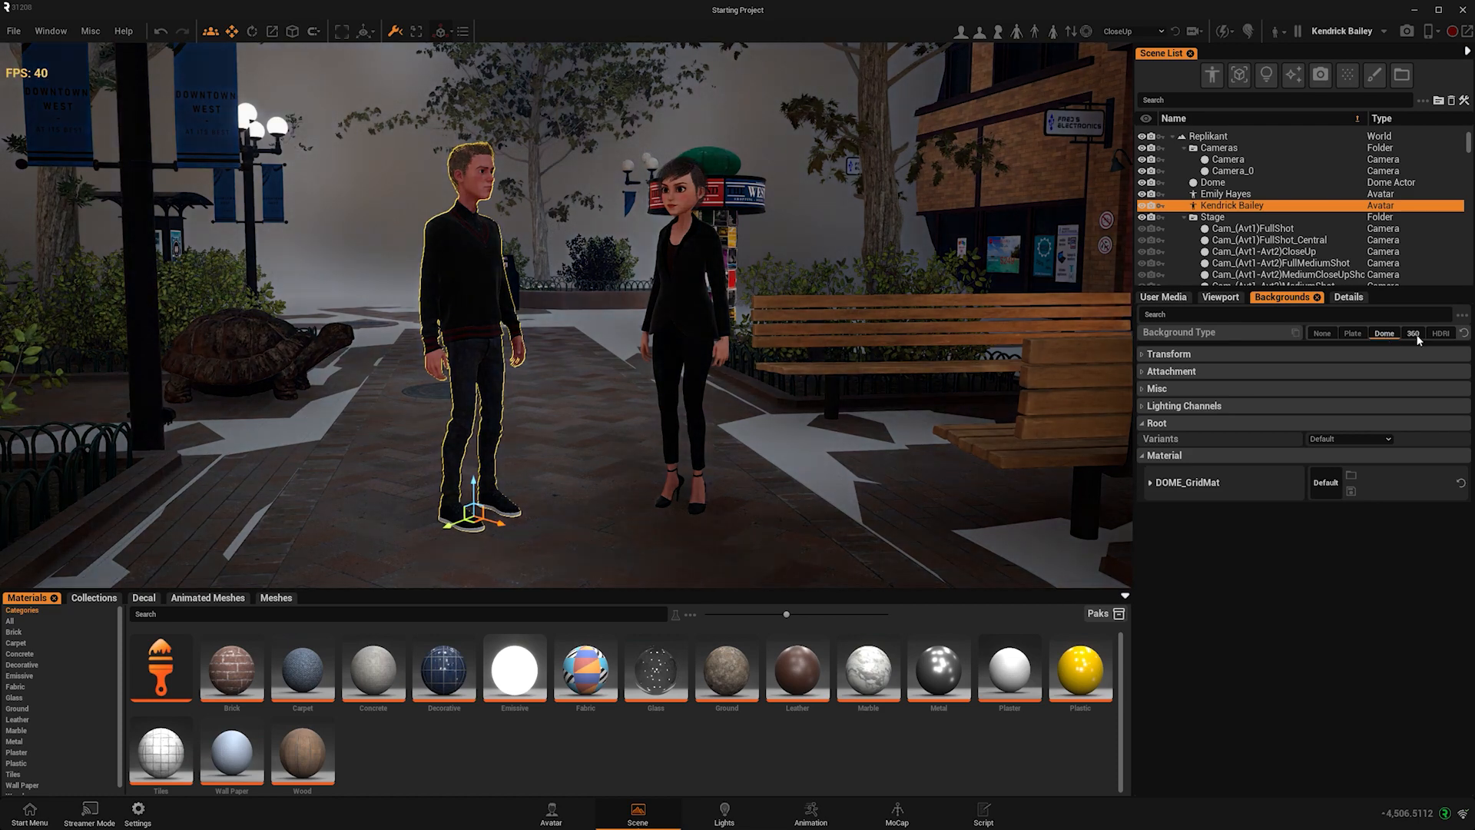
pyautogui.click(1413, 336)
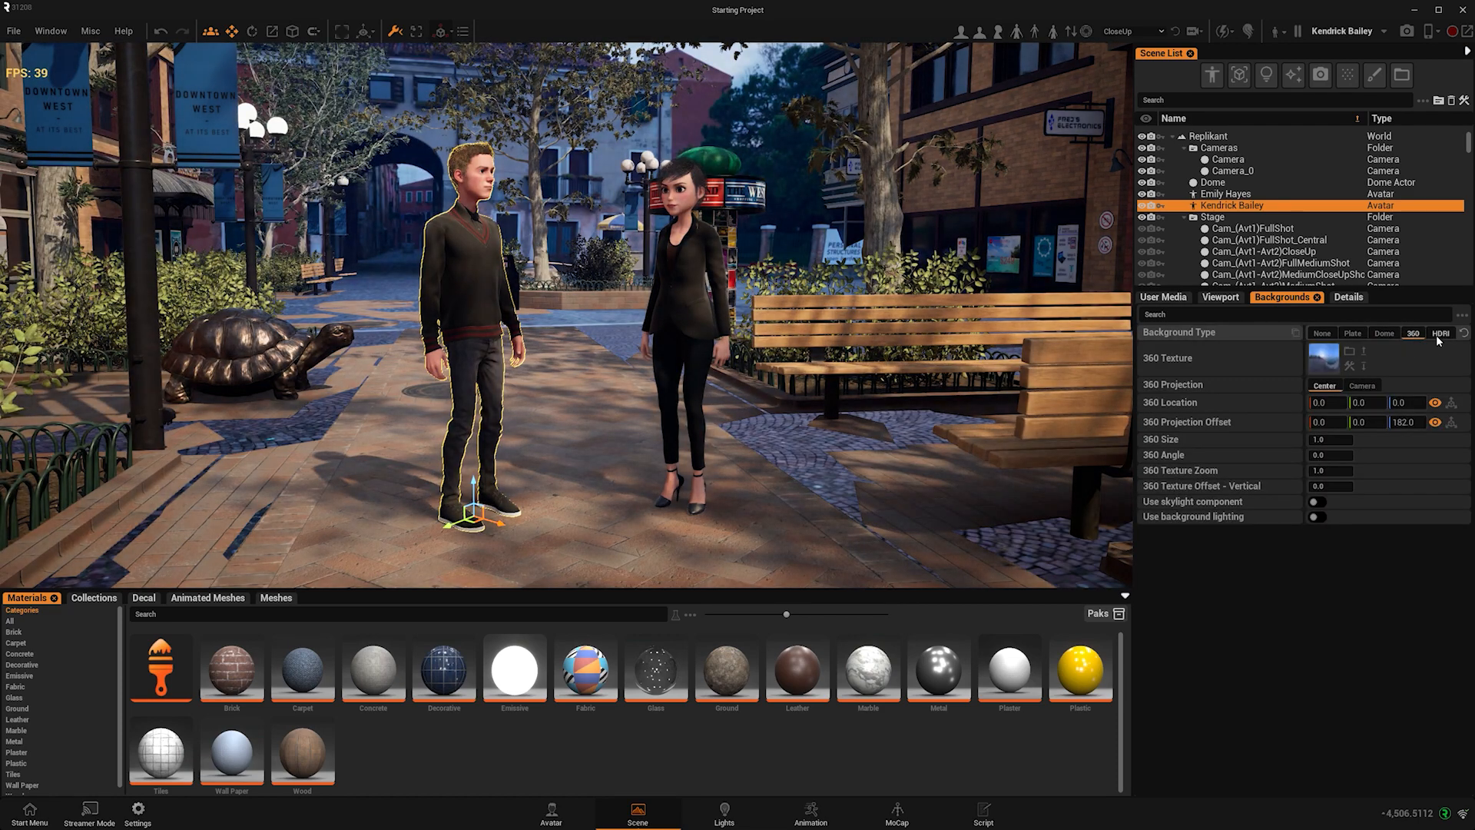
pyautogui.click(1440, 334)
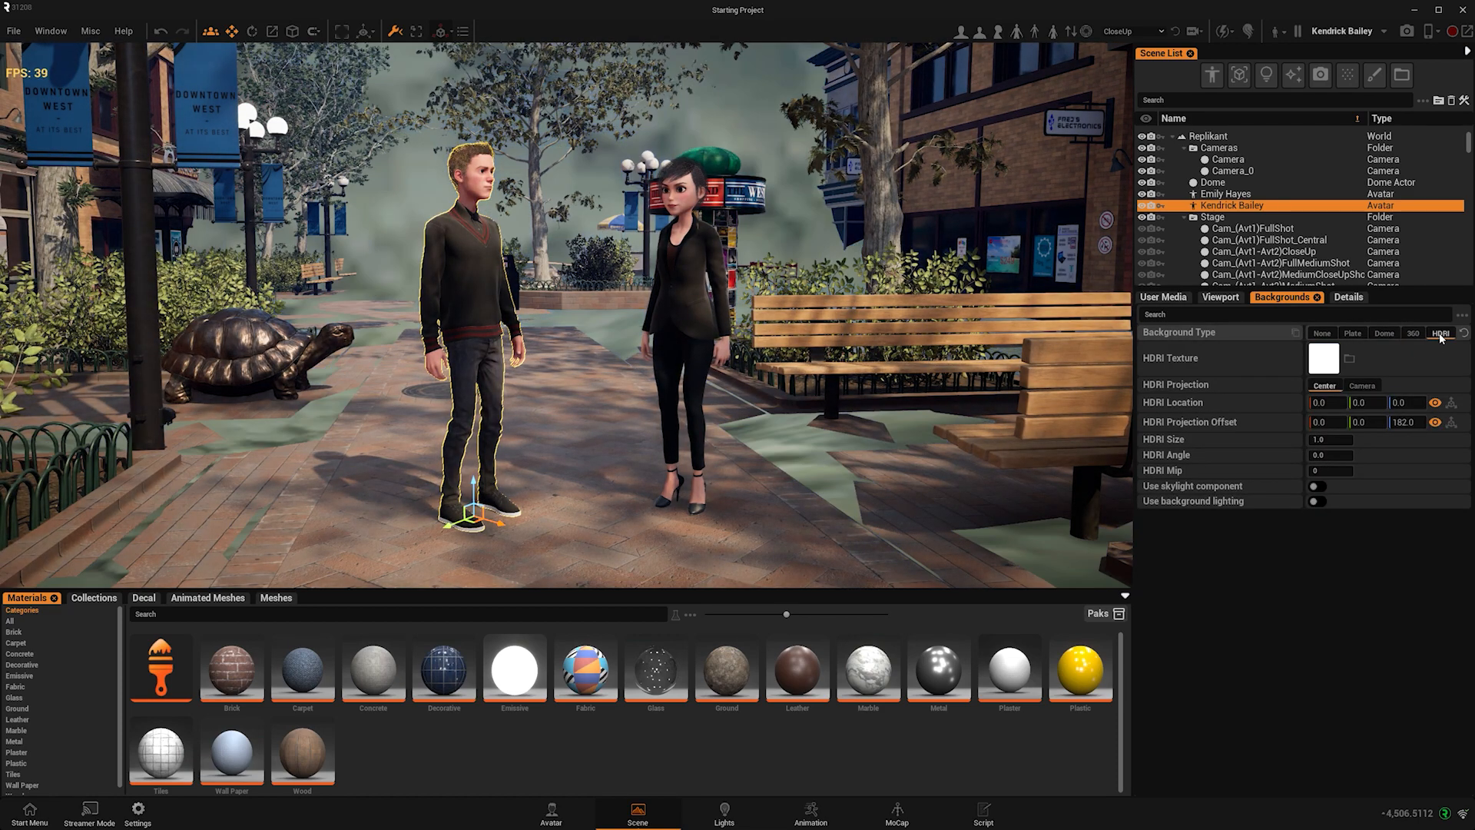
pyautogui.click(1323, 335)
# Add the Dome and Sky editing windows to the Scene workspace
pyautogui.click(50, 31)
pyautogui.moveTo(90, 99)
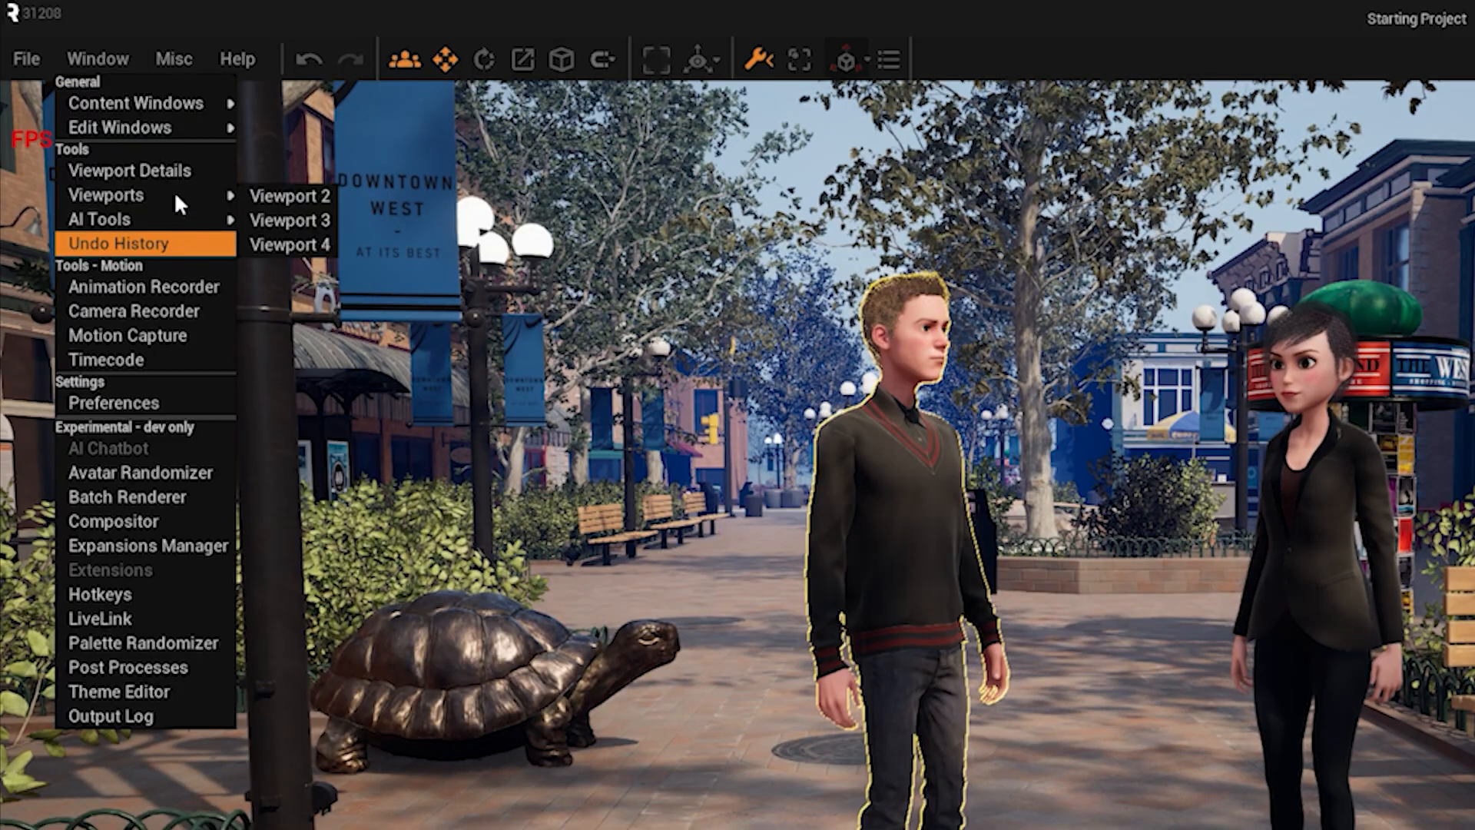
pyautogui.moveTo(188, 132)
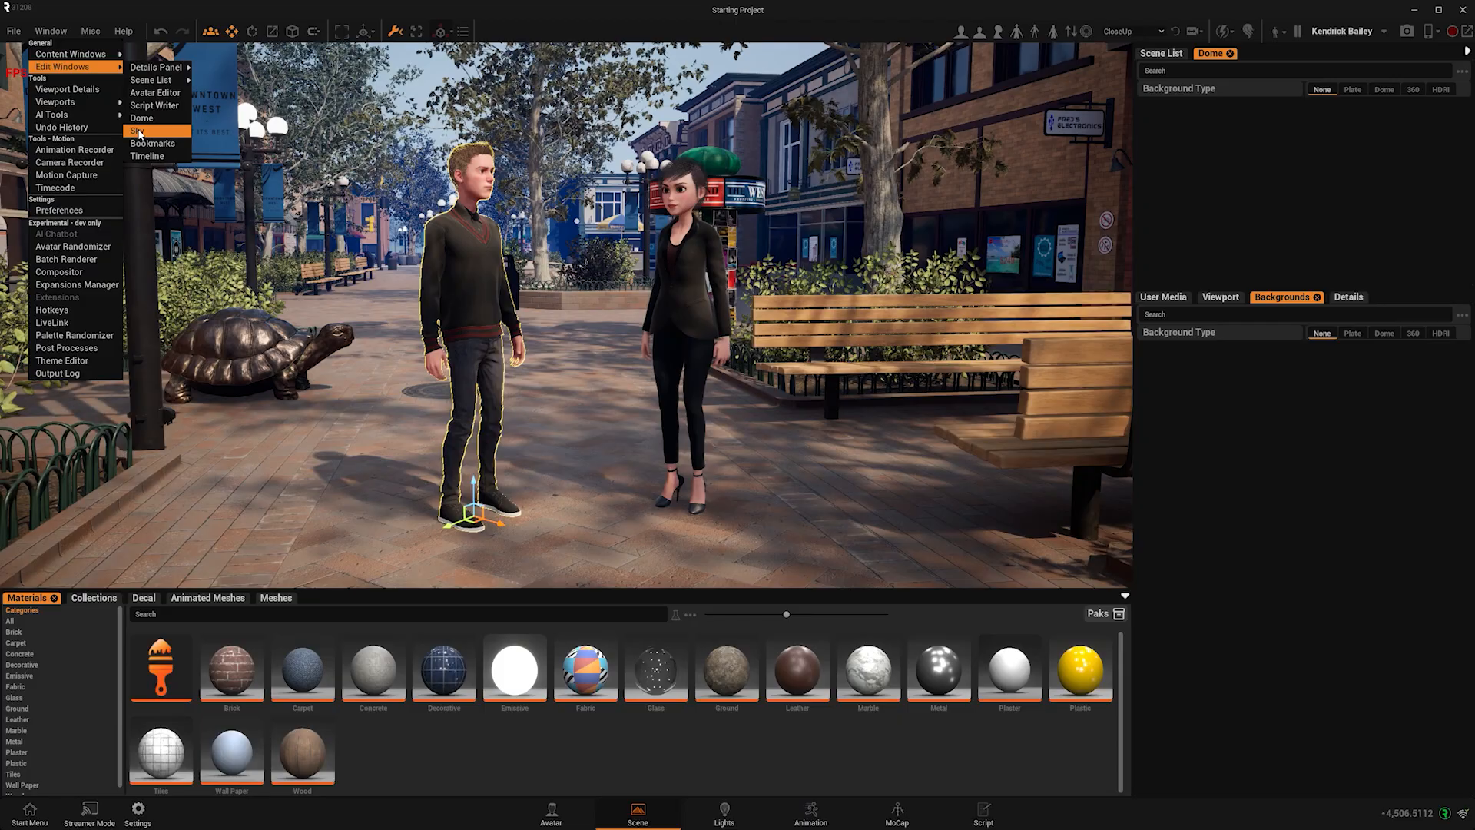
pyautogui.click(139, 132)
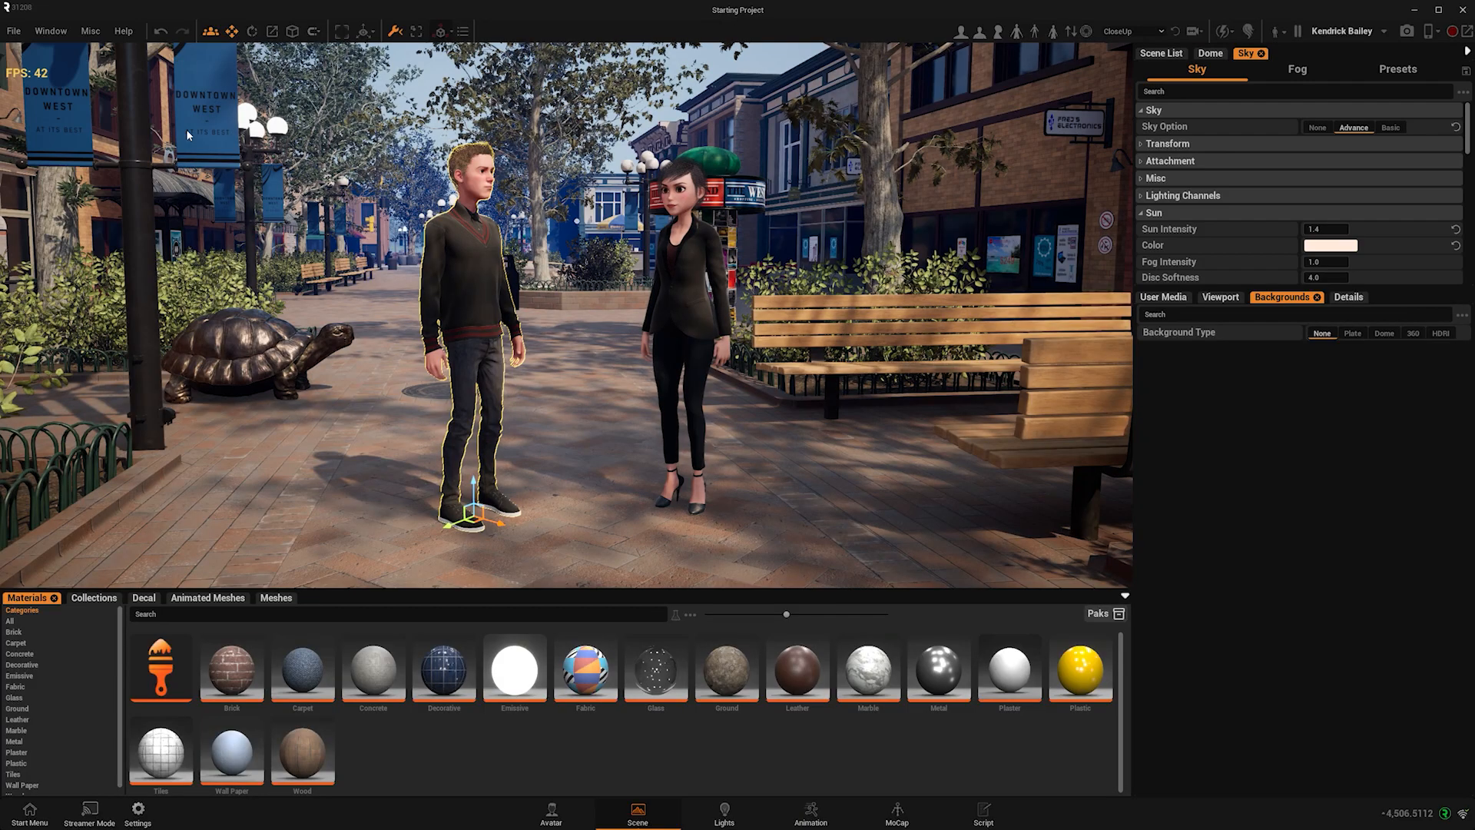
# Compare the None, Advance and Basic sky options in the scene, and switch the sky back to Advance
pyautogui.click(1316, 129)
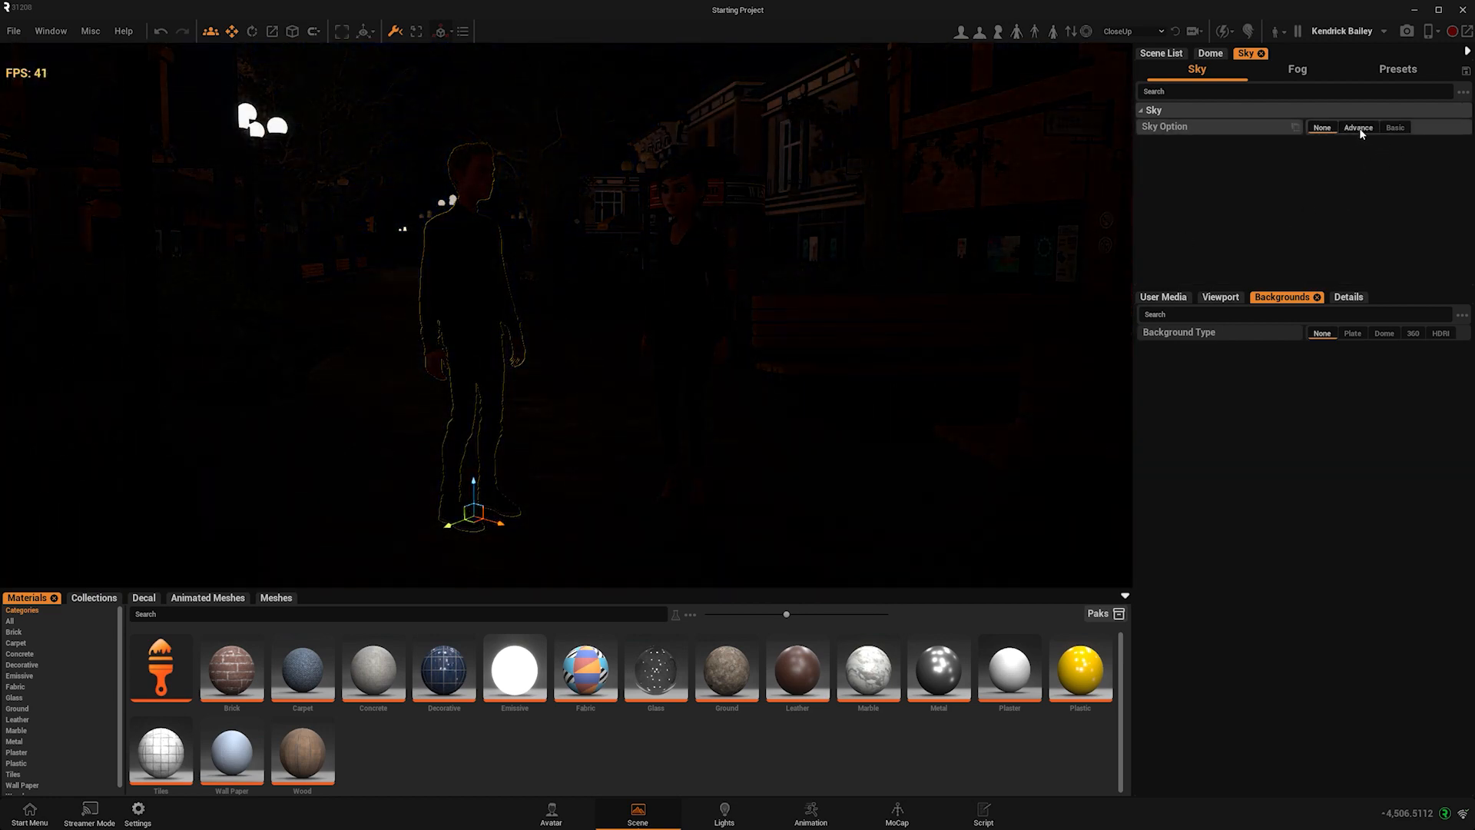
pyautogui.click(1358, 127)
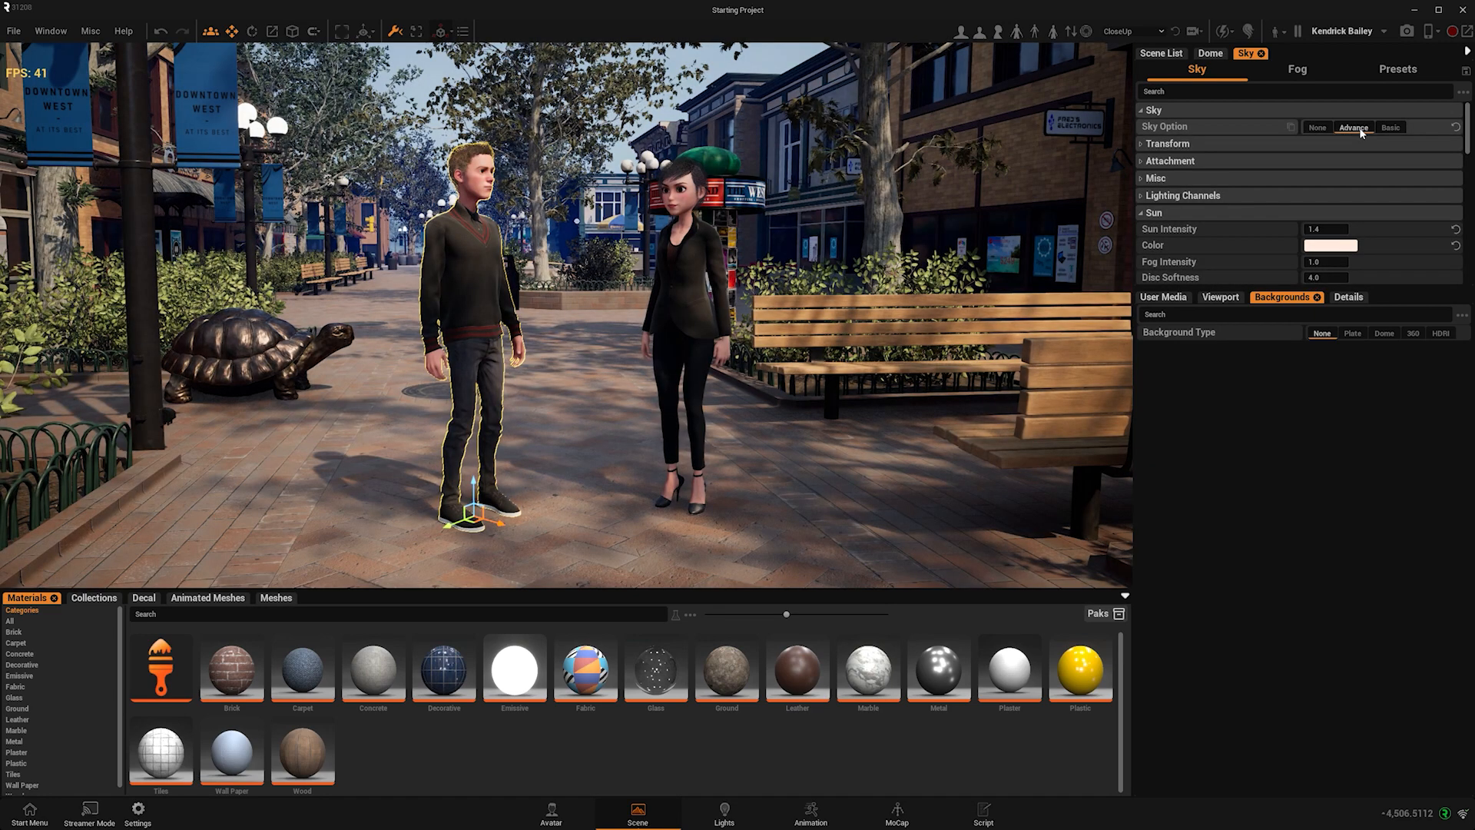
pyautogui.click(1315, 129)
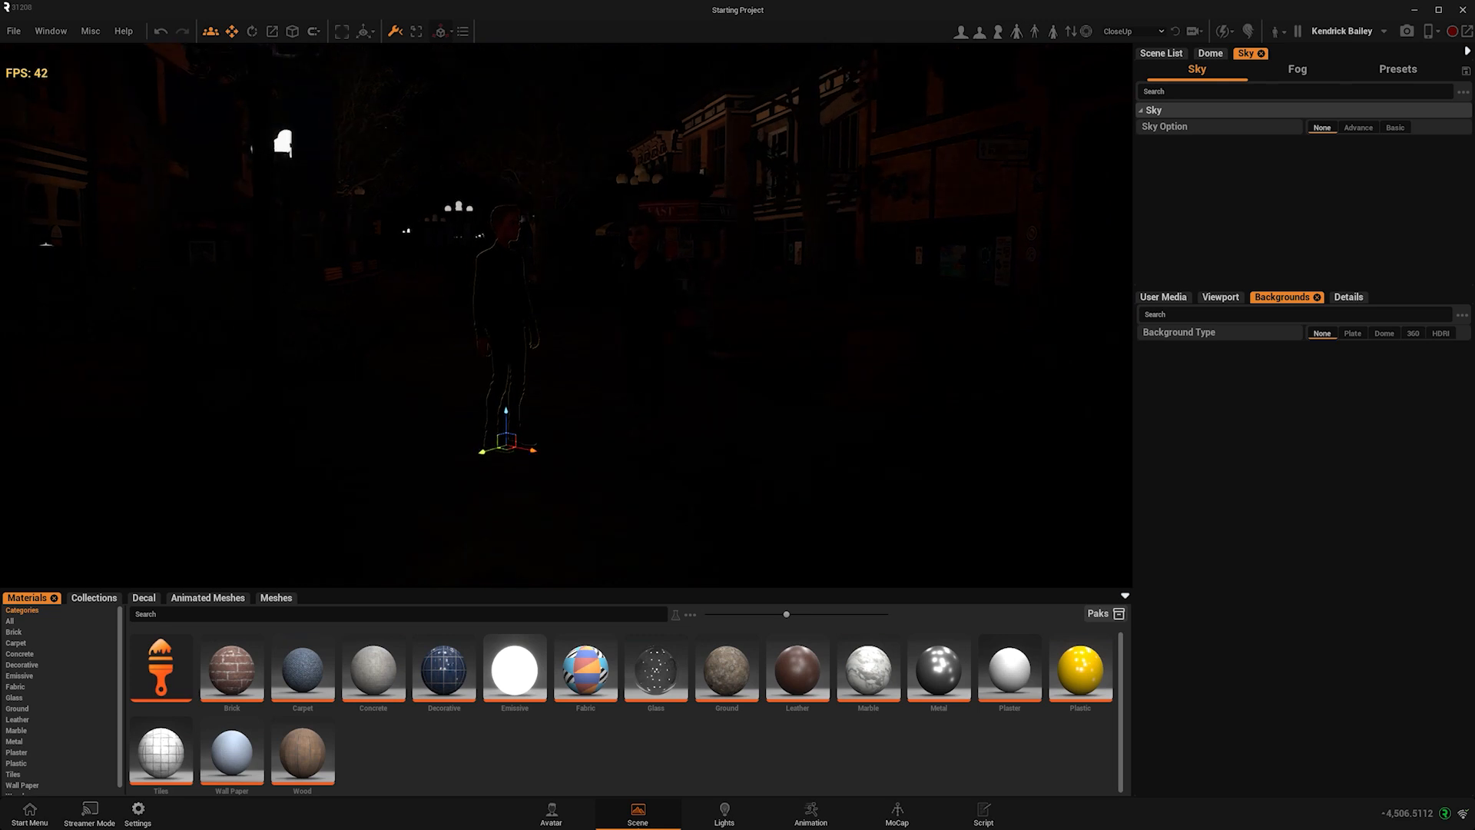
pyautogui.moveTo(739, 275); pyautogui.dragTo(759, 302, button='right')
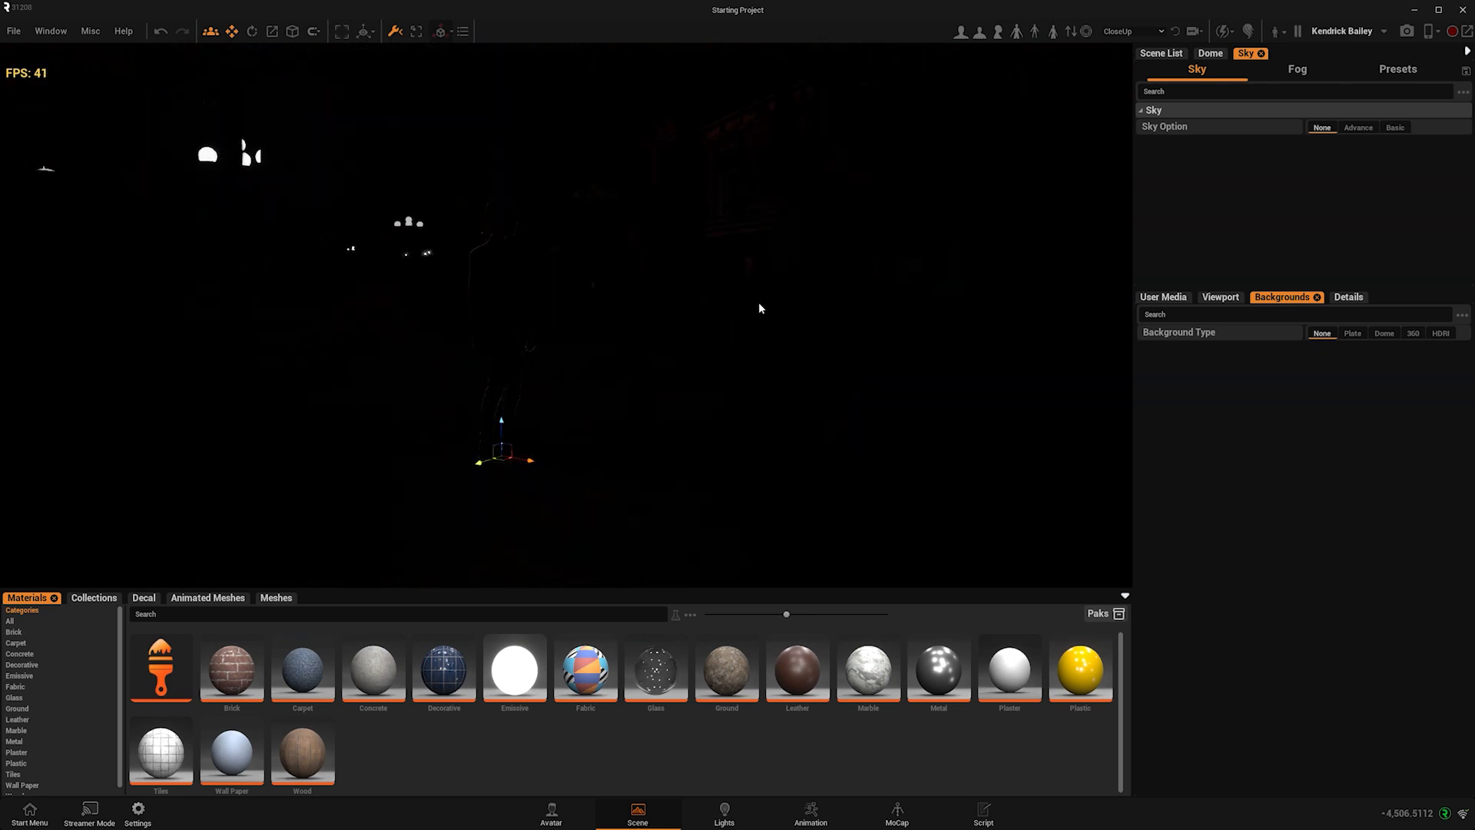
pyautogui.click(1405, 131)
pyautogui.moveTo(810, 223); pyautogui.dragTo(829, 241, button='right')
pyautogui.click(1352, 127)
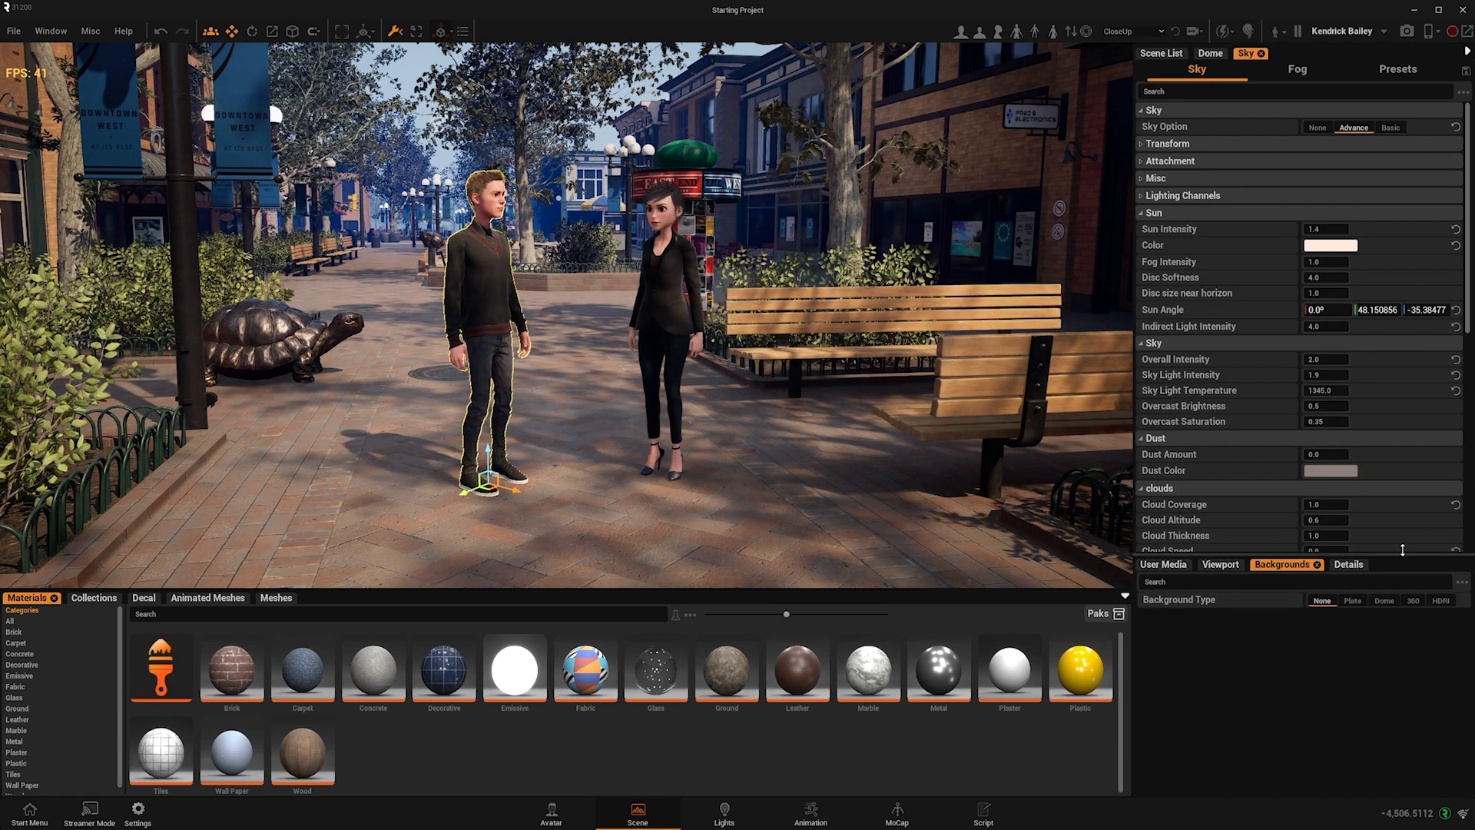
# Set the sun angle's second value to 0°, and fine-tune it to about 7.2° for a dark evening look
pyautogui.click(1375, 309)
pyautogui.write('0')
pyautogui.press('Return')
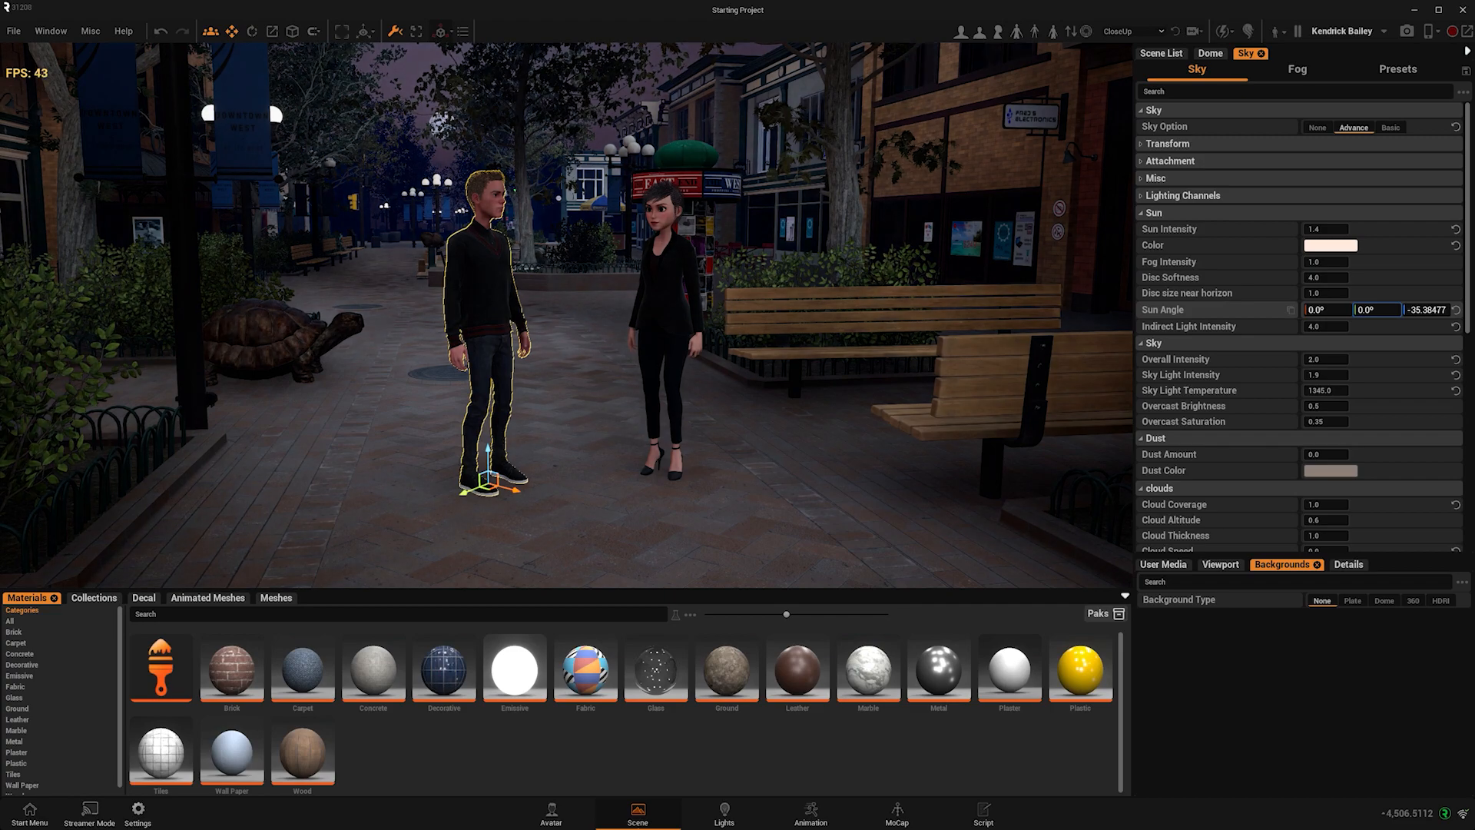
pyautogui.moveTo(1375, 310); pyautogui.dragTo(1377, 309)
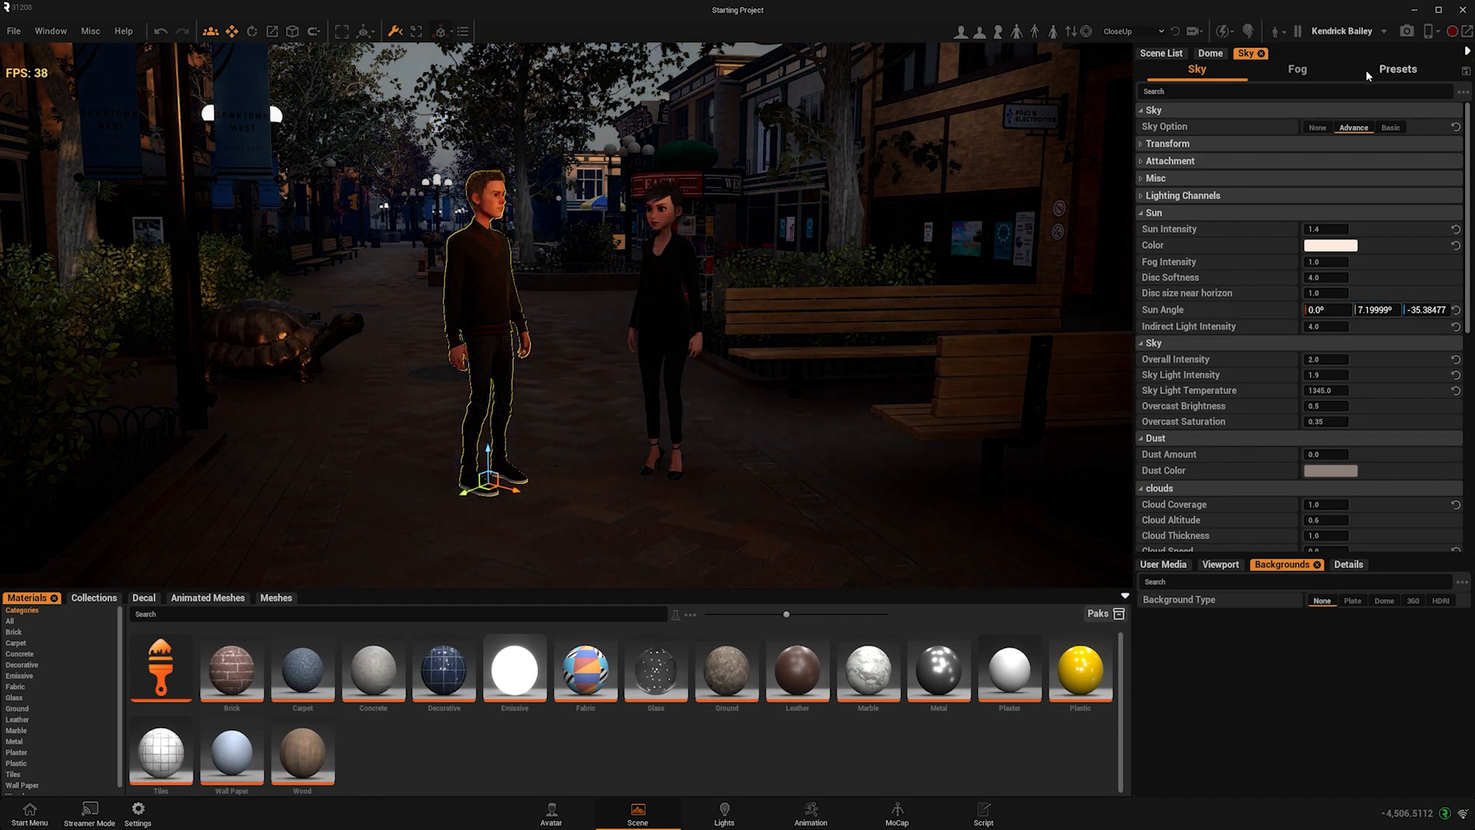
# Bring up the fog settings, and set the overall graphics scalability to Epic in the preferences
pyautogui.click(1299, 71)
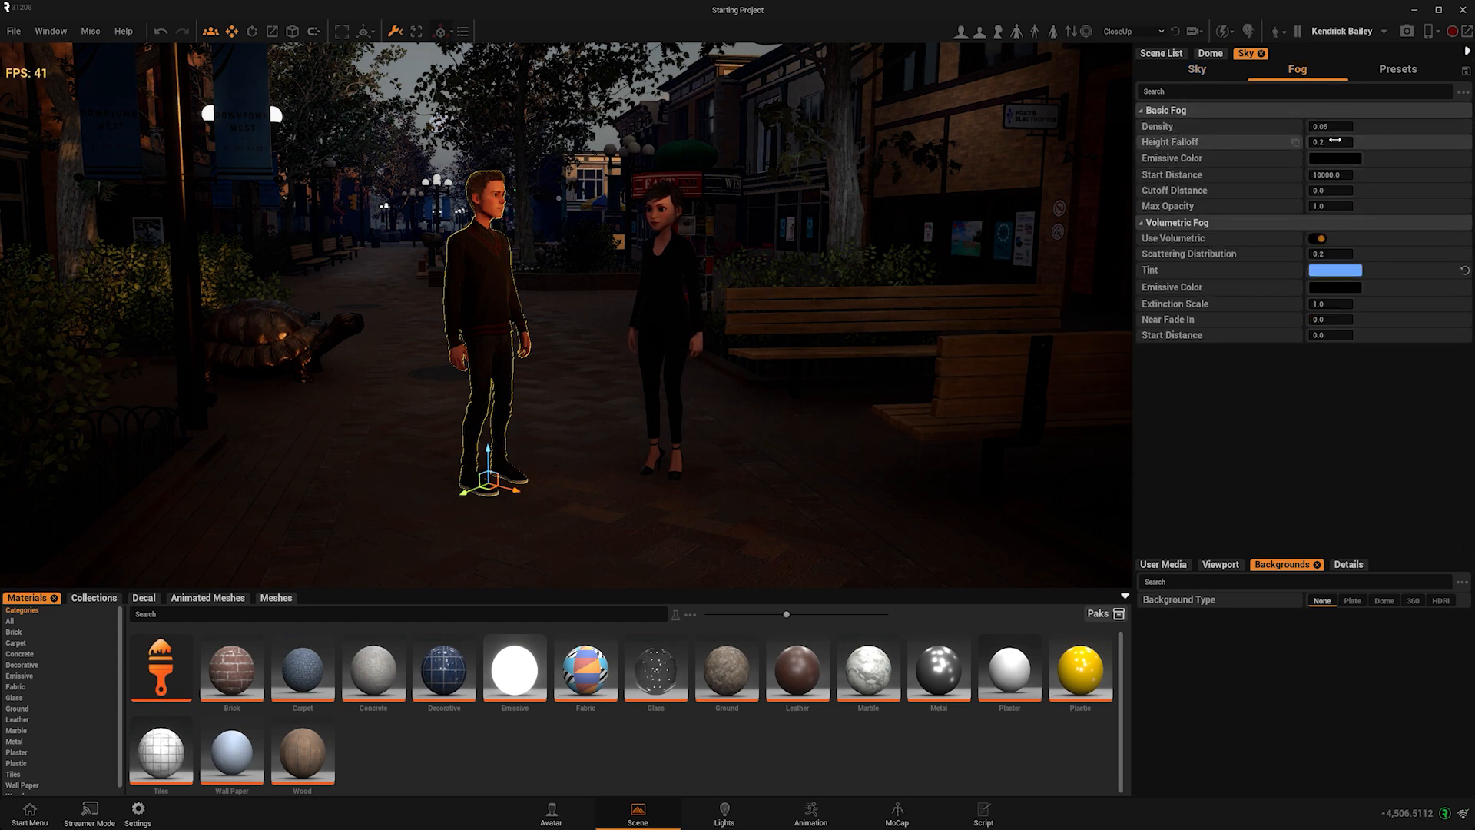
pyautogui.click(49, 32)
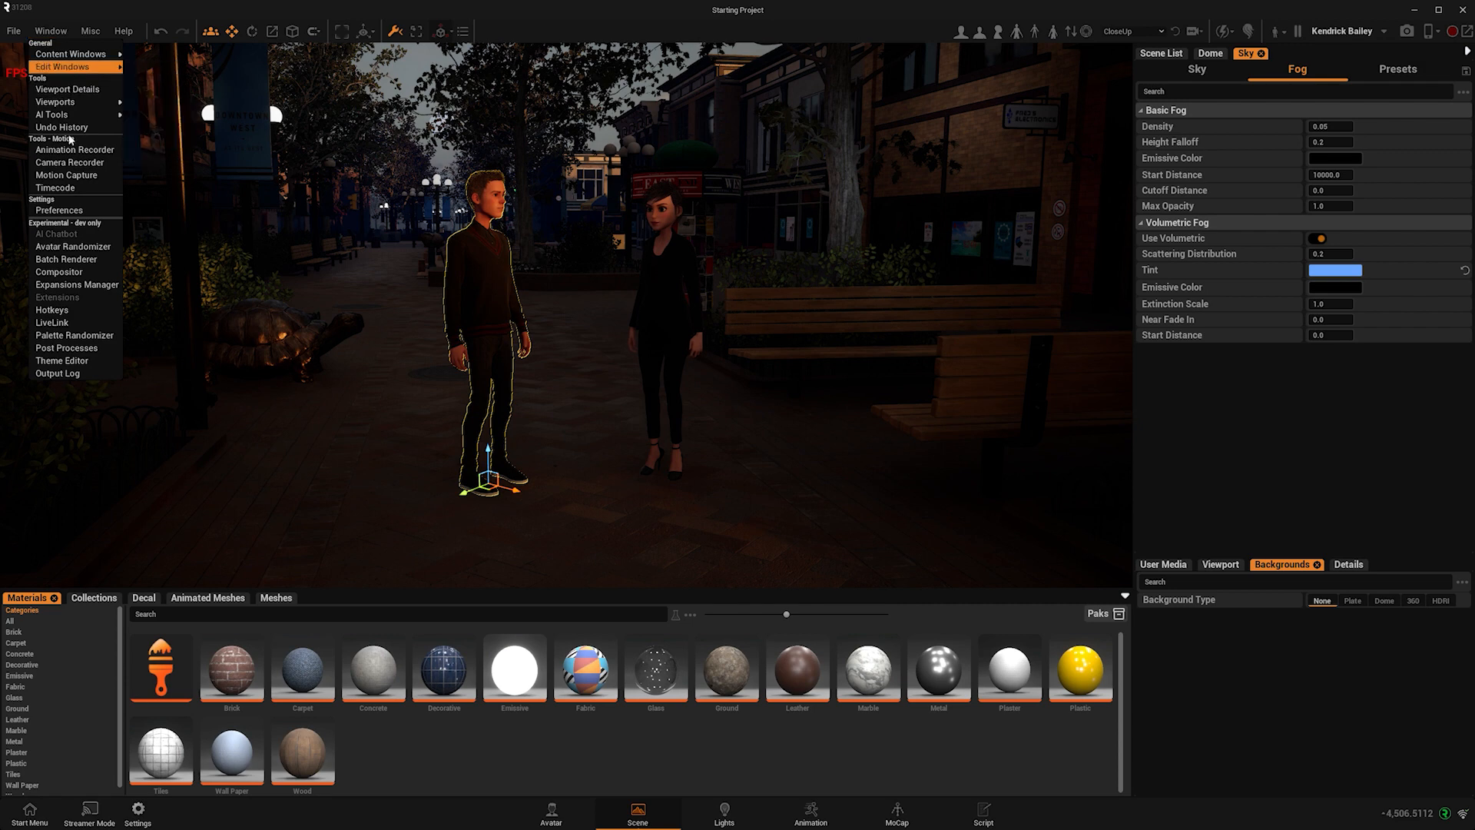
pyautogui.click(68, 210)
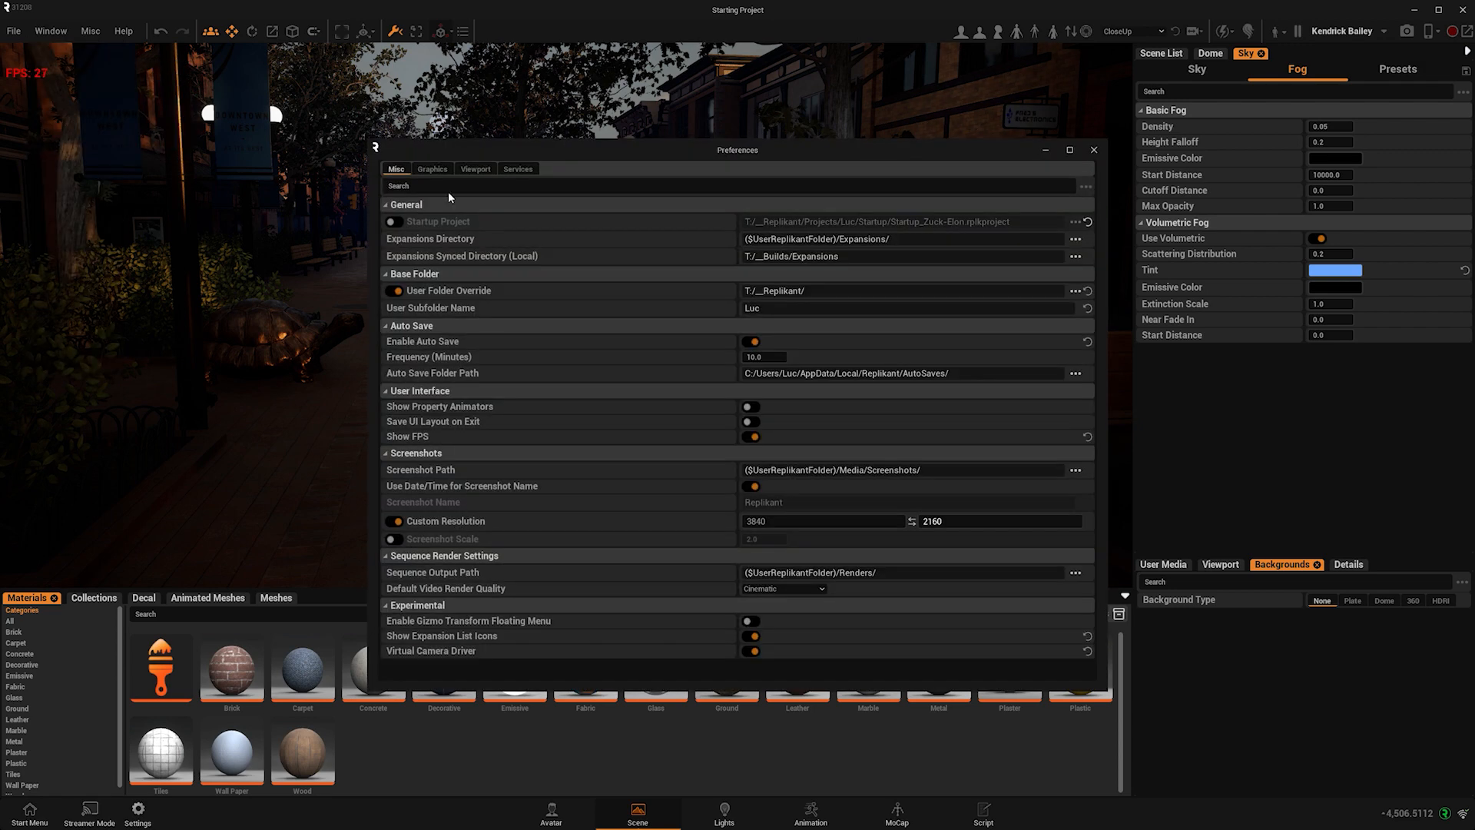
pyautogui.click(432, 170)
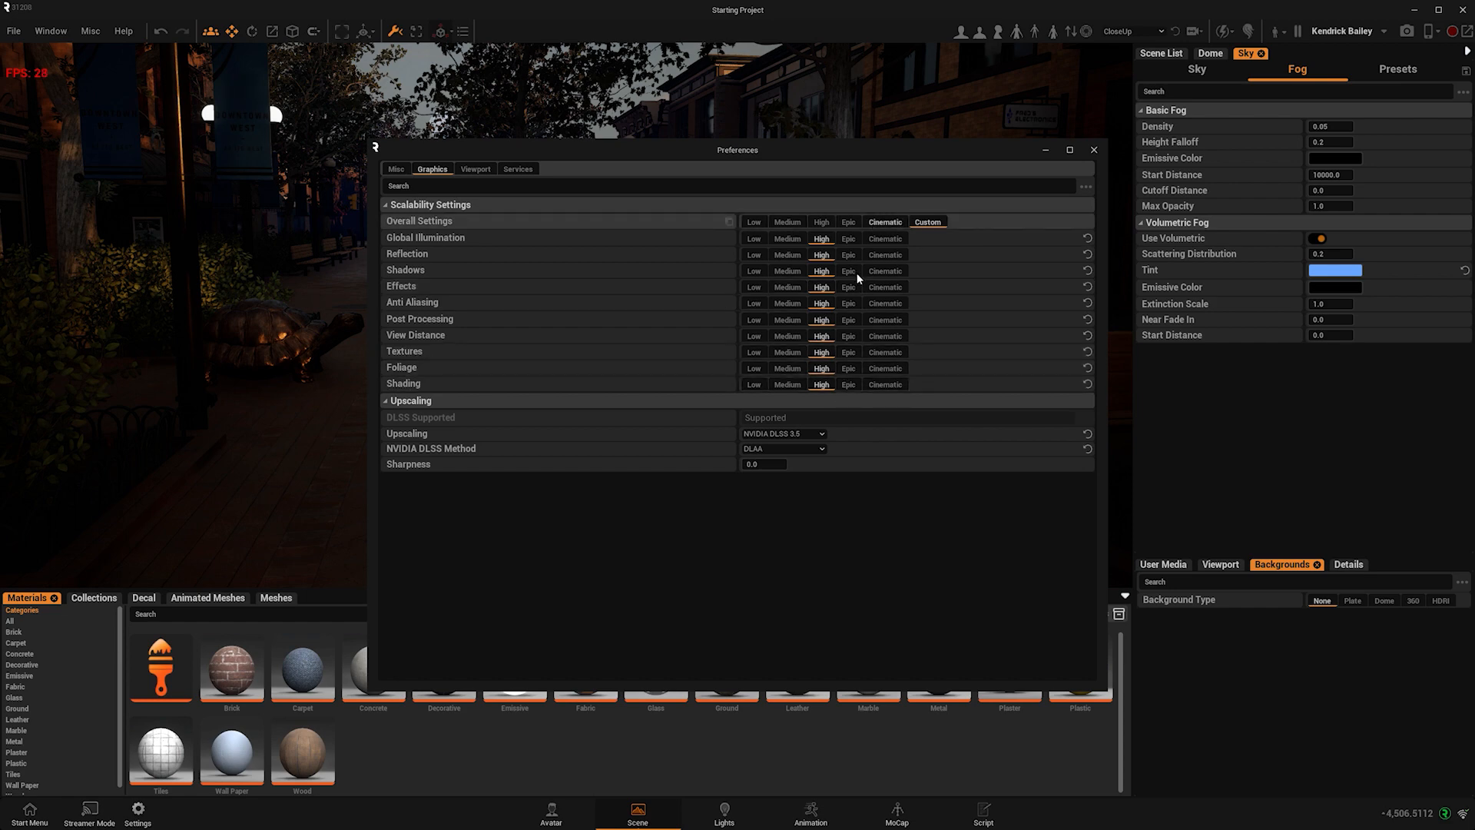
pyautogui.click(849, 223)
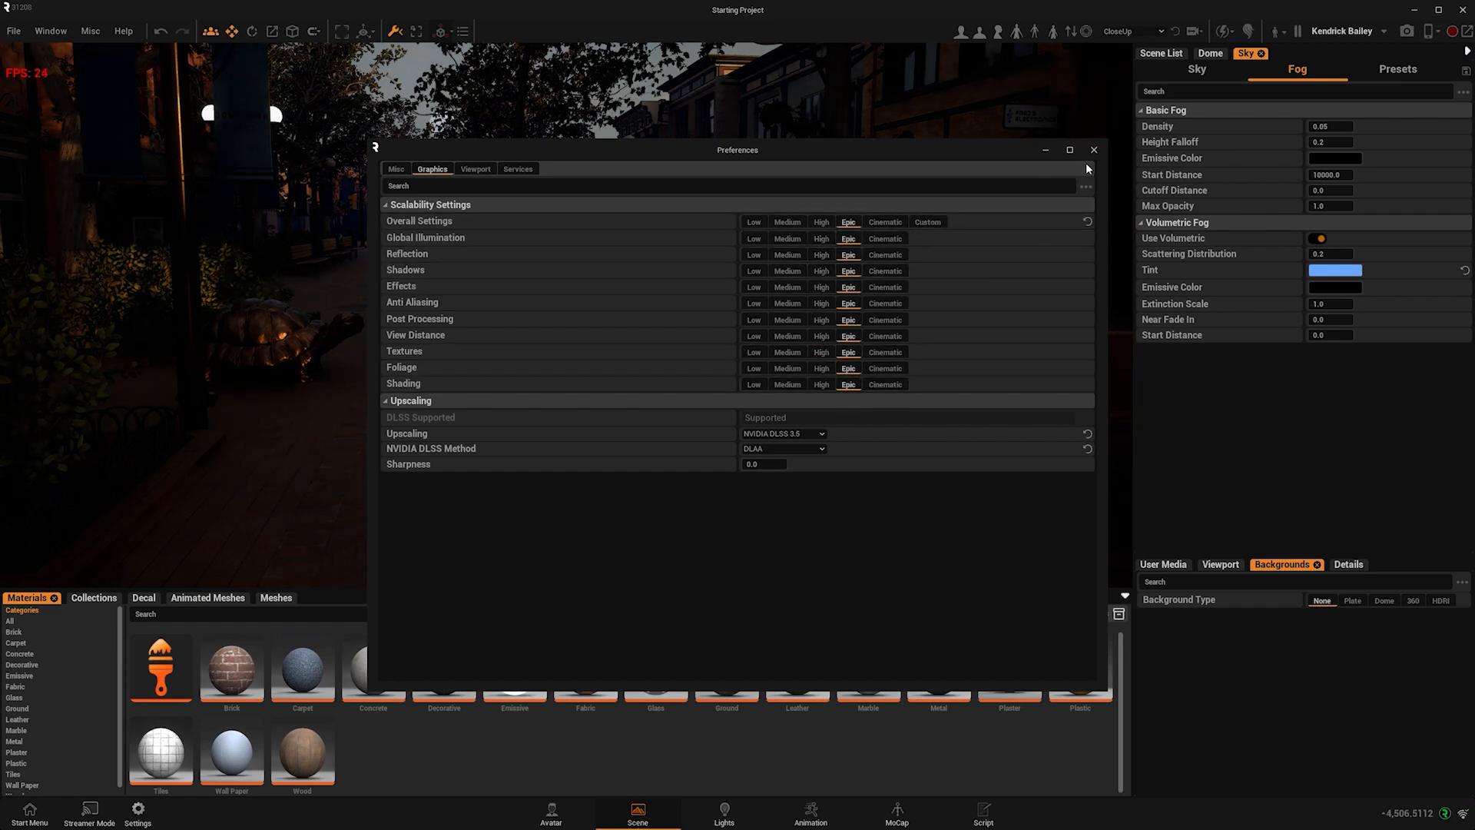
pyautogui.click(1092, 151)
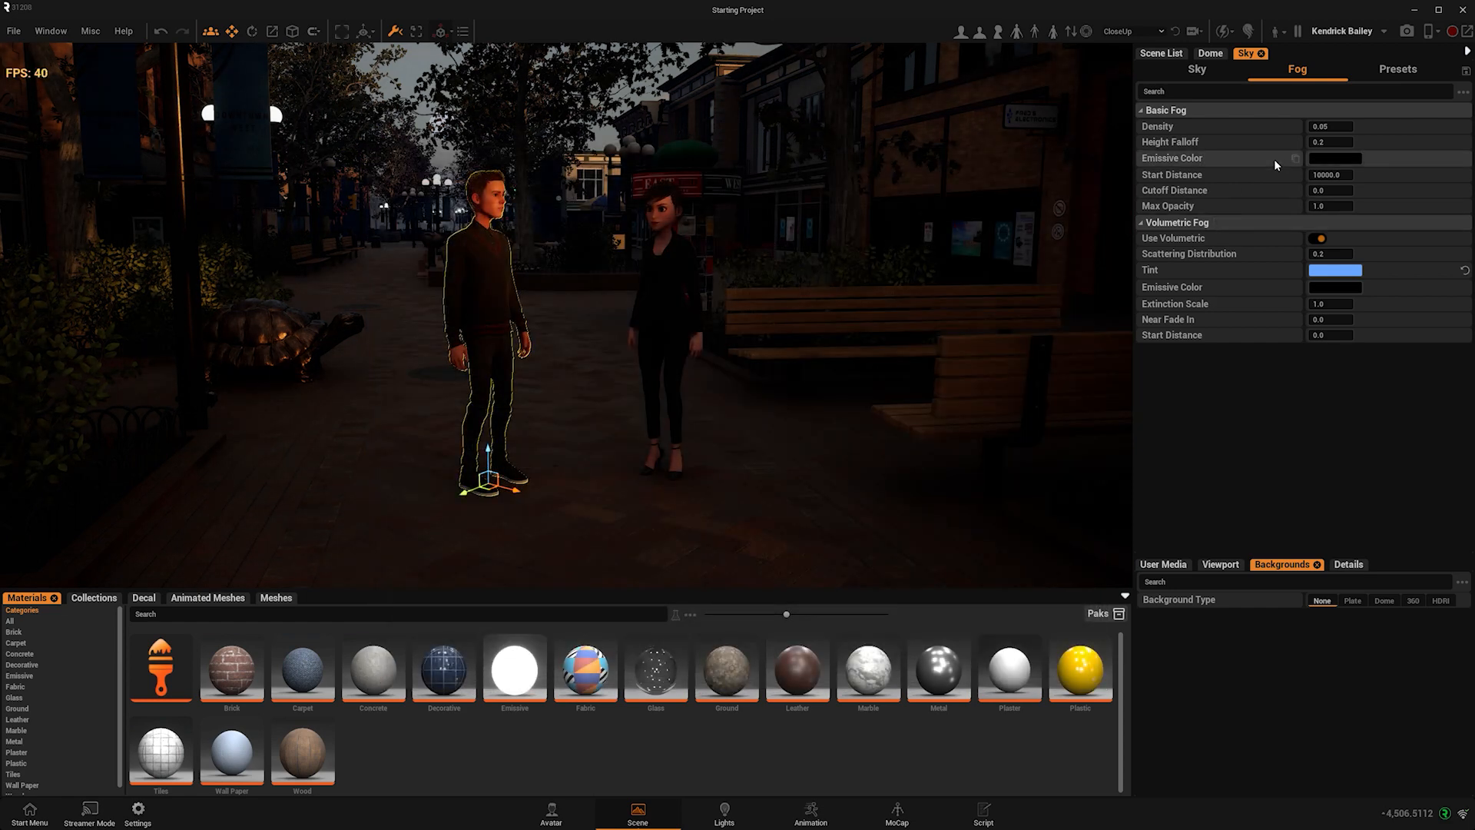
# Thicken the basic fog in the street scene by adjusting its density to 1.0
pyautogui.moveTo(956, 285); pyautogui.dragTo(883, 283, button='right')
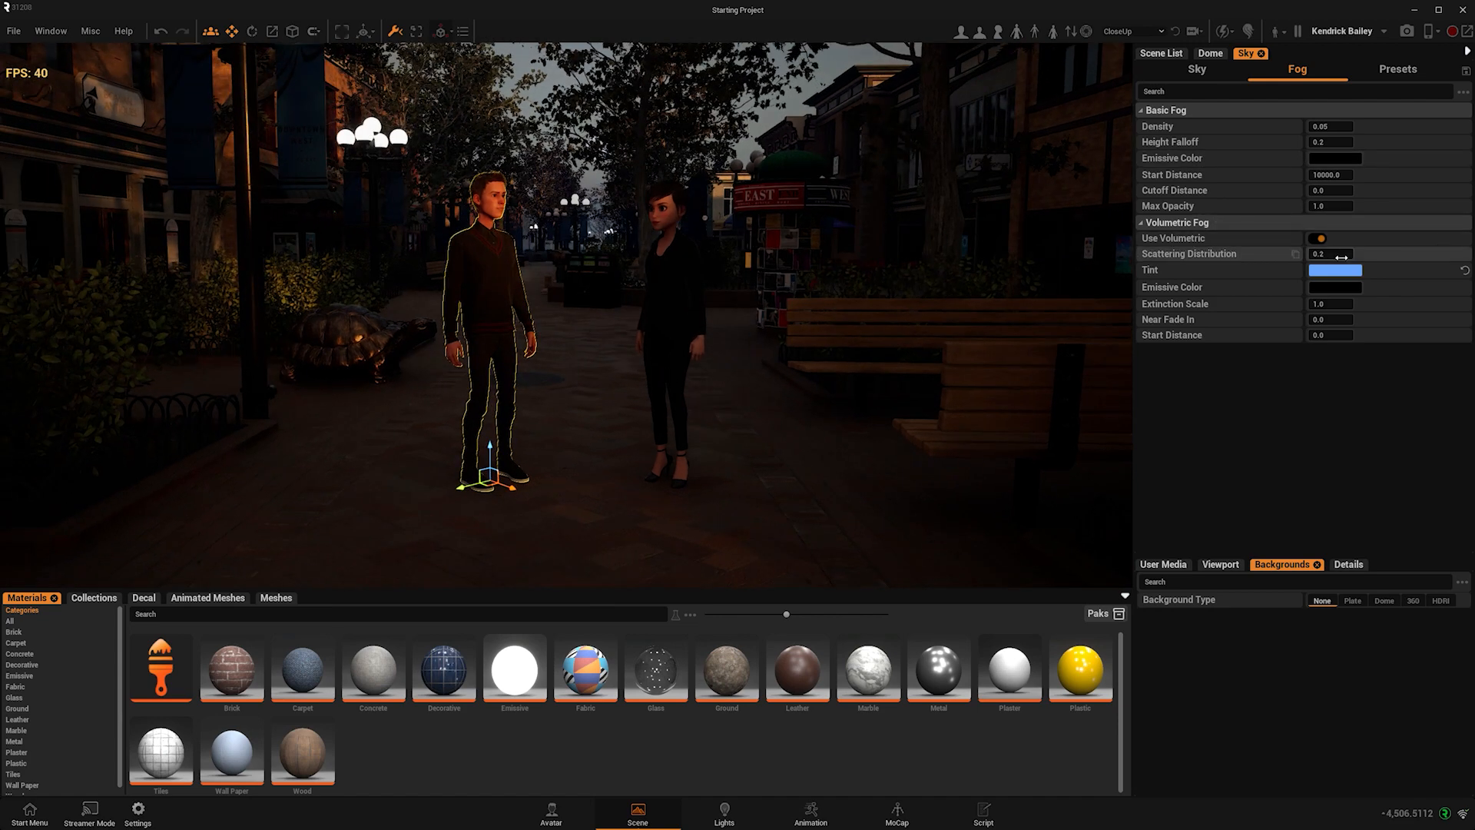
pyautogui.moveTo(1330, 126); pyautogui.dragTo(1471, 126)
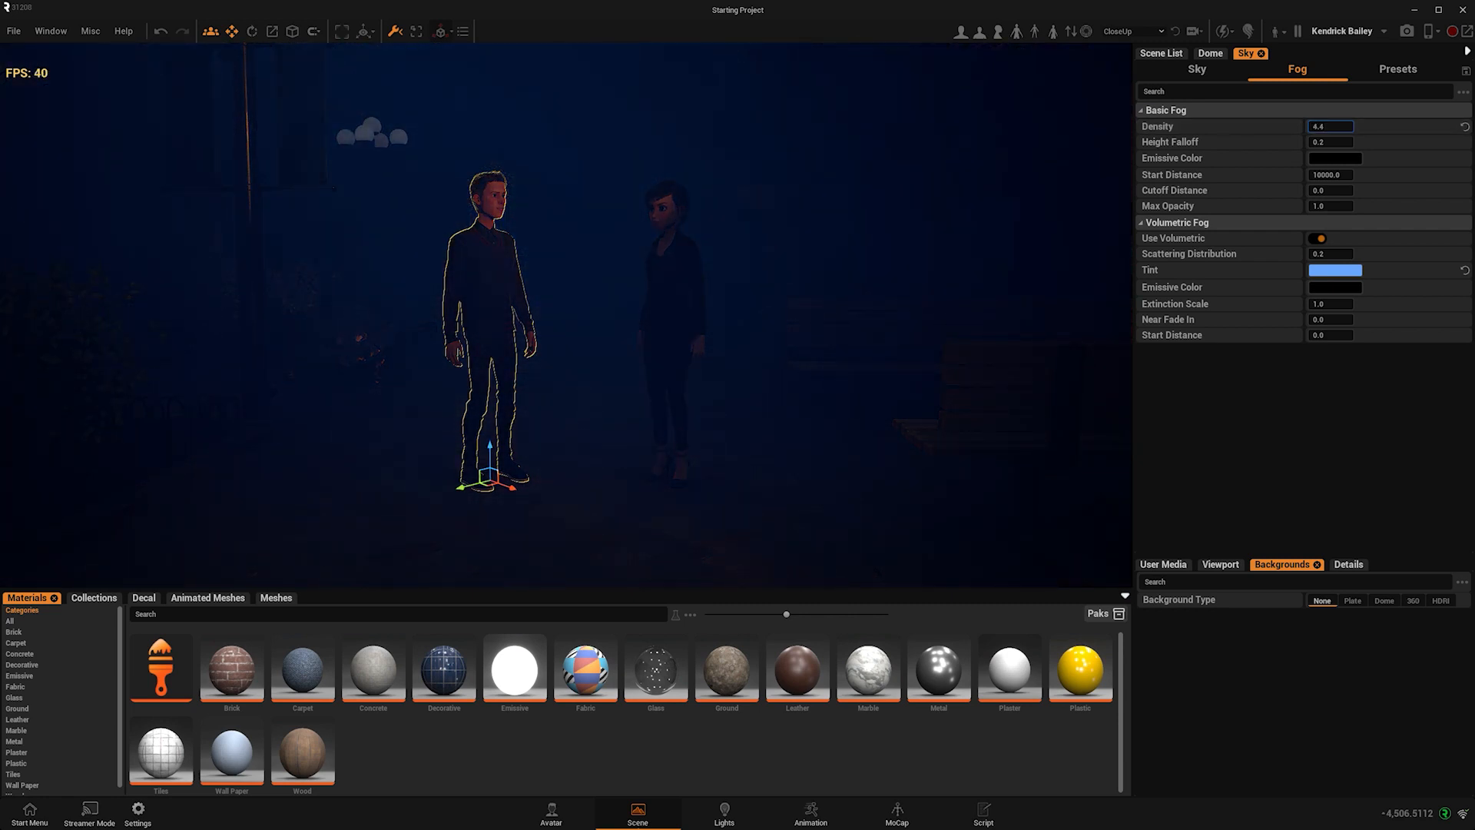
pyautogui.moveTo(1341, 126); pyautogui.dragTo(1330, 126)
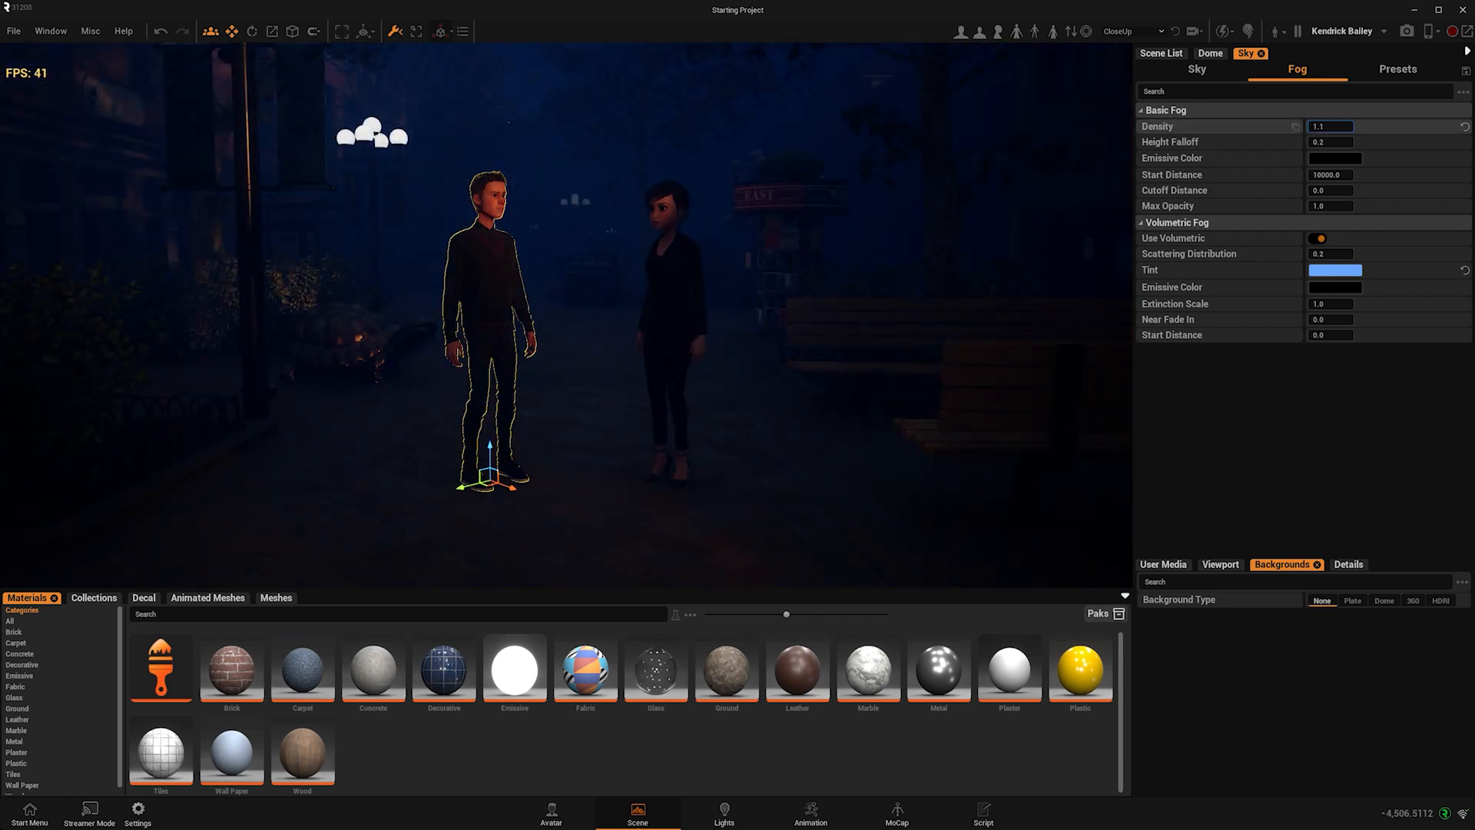
pyautogui.click(807, 342)
pyautogui.moveTo(599, 363); pyautogui.dragTo(659, 370, button='right')
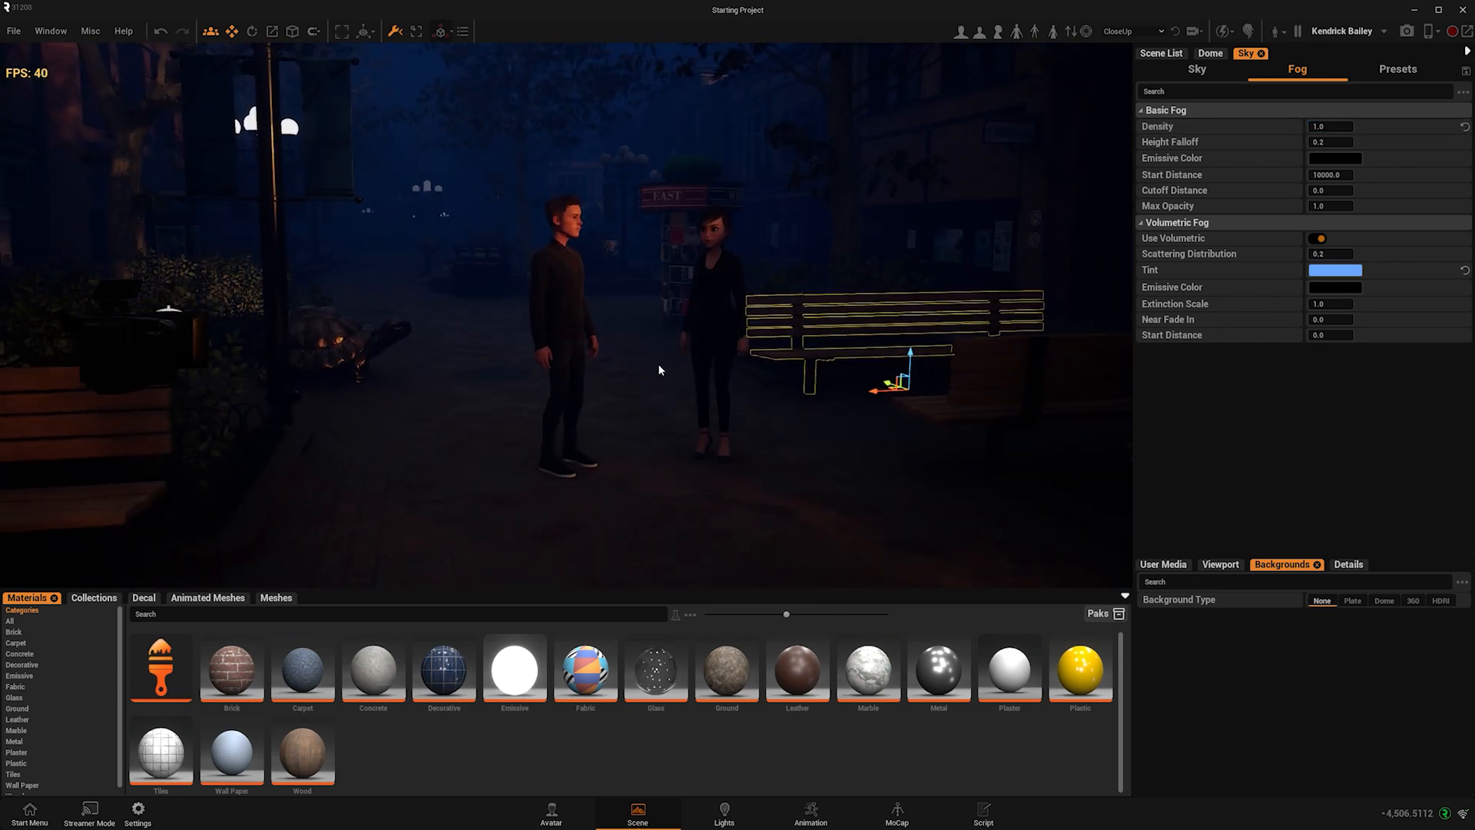
pyautogui.scroll(2, 659, 370)
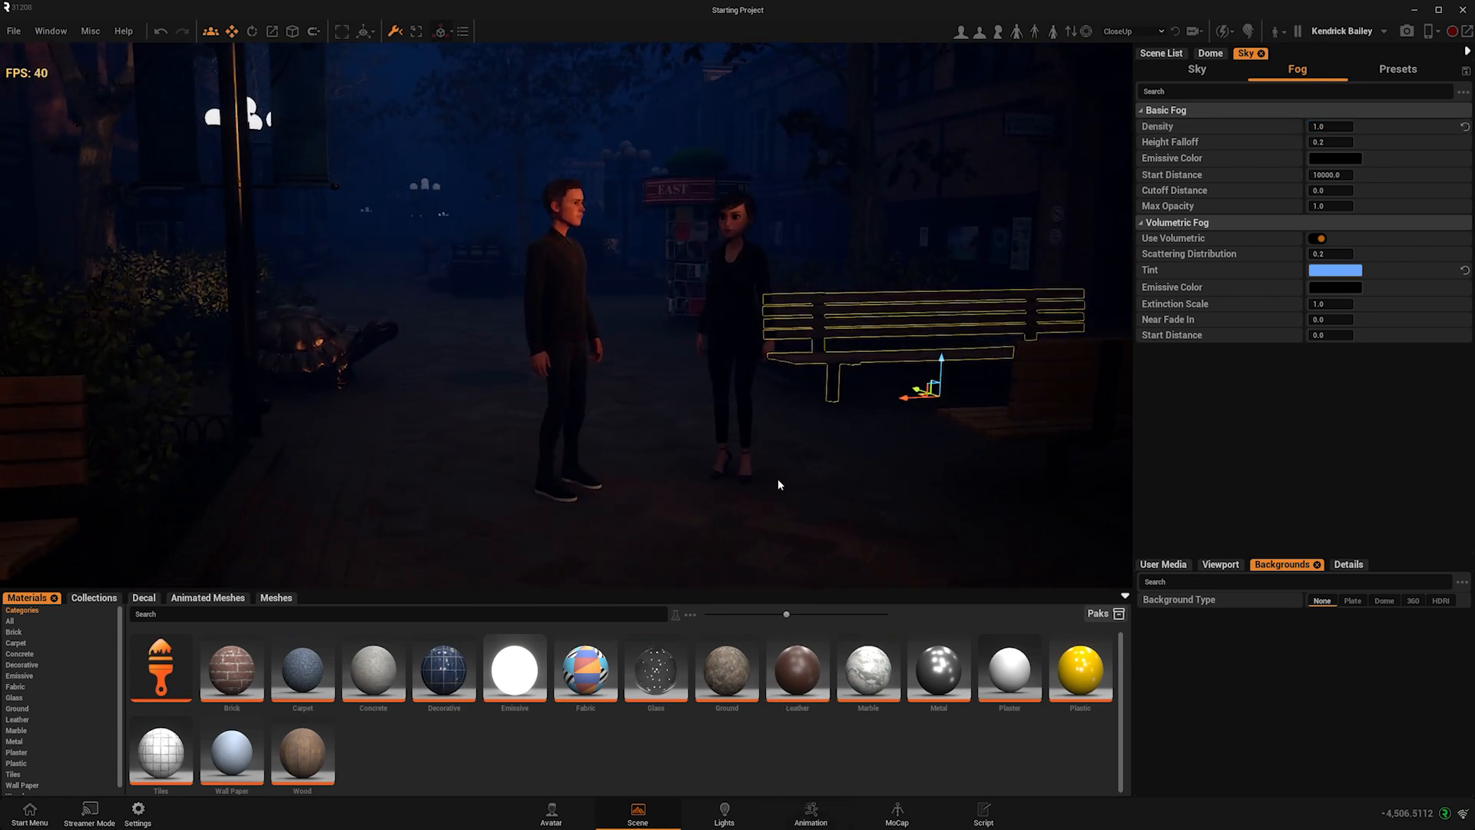
pyautogui.moveTo(777, 480); pyautogui.dragTo(759, 477, button='middle')
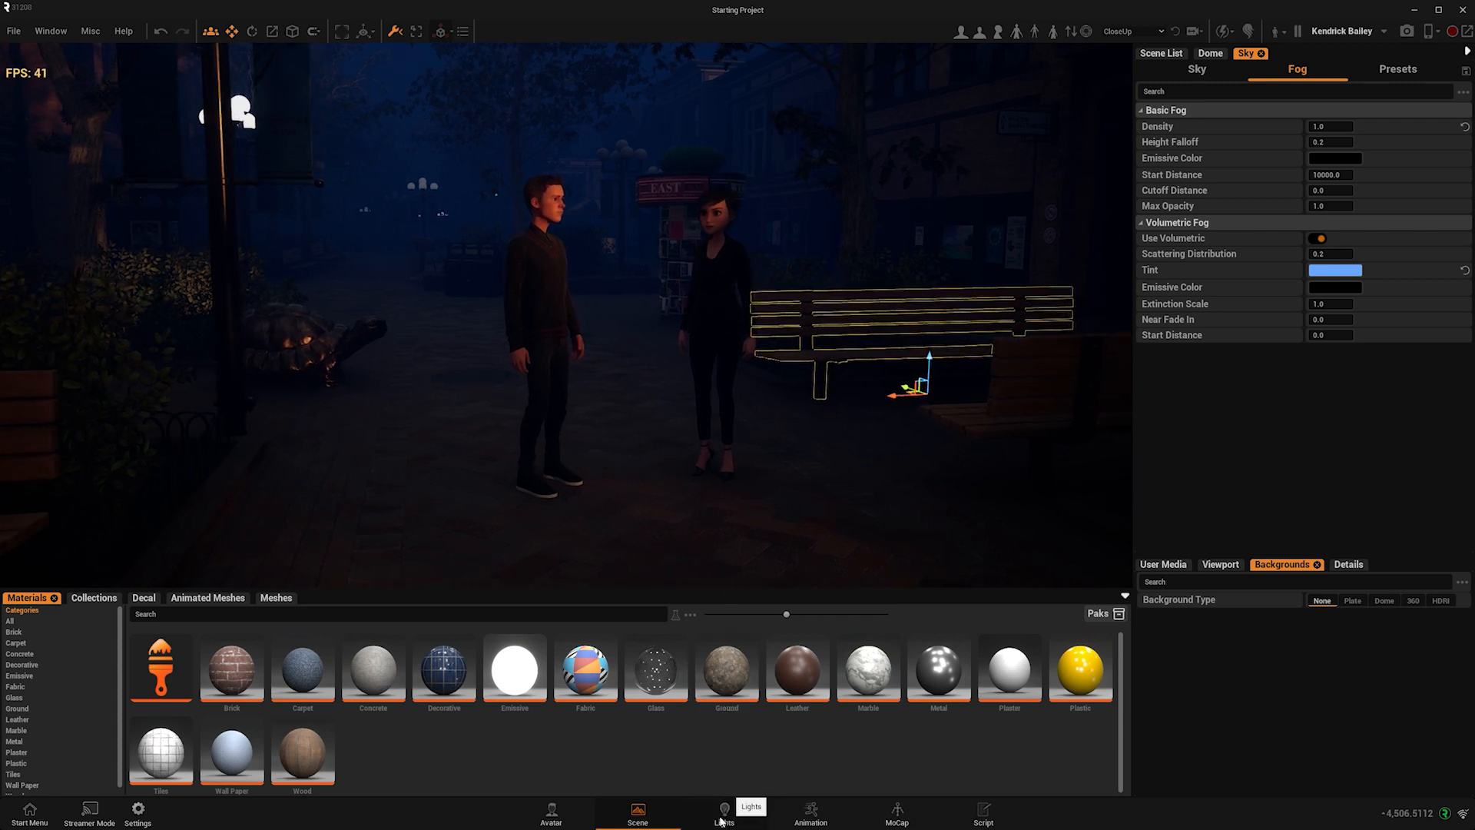
# Add the M12 Neon Dream light rig preset to the scene in the Lights workspace
pyautogui.click(724, 814)
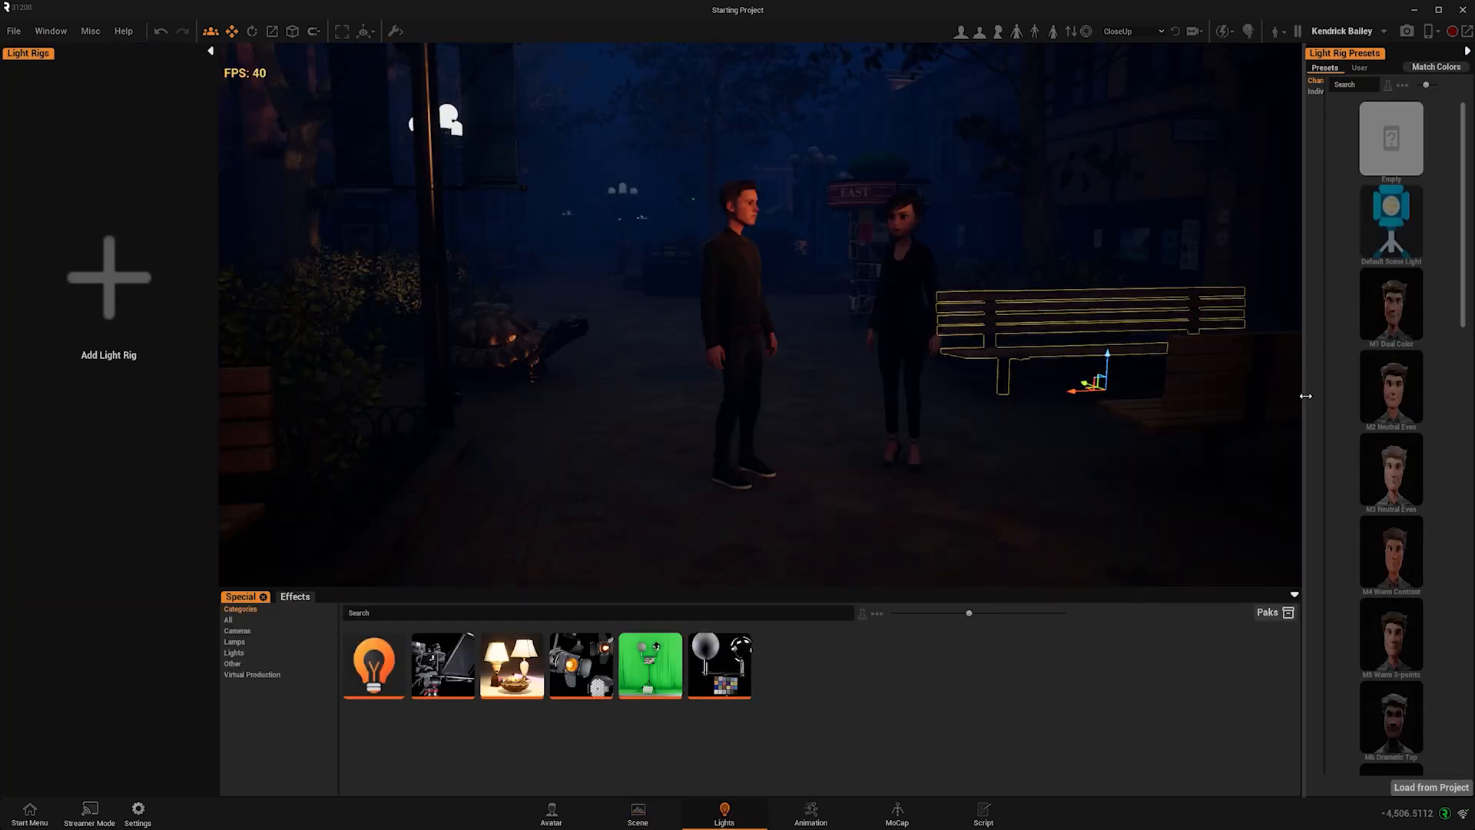
pyautogui.moveTo(1306, 395); pyautogui.dragTo(1087, 383)
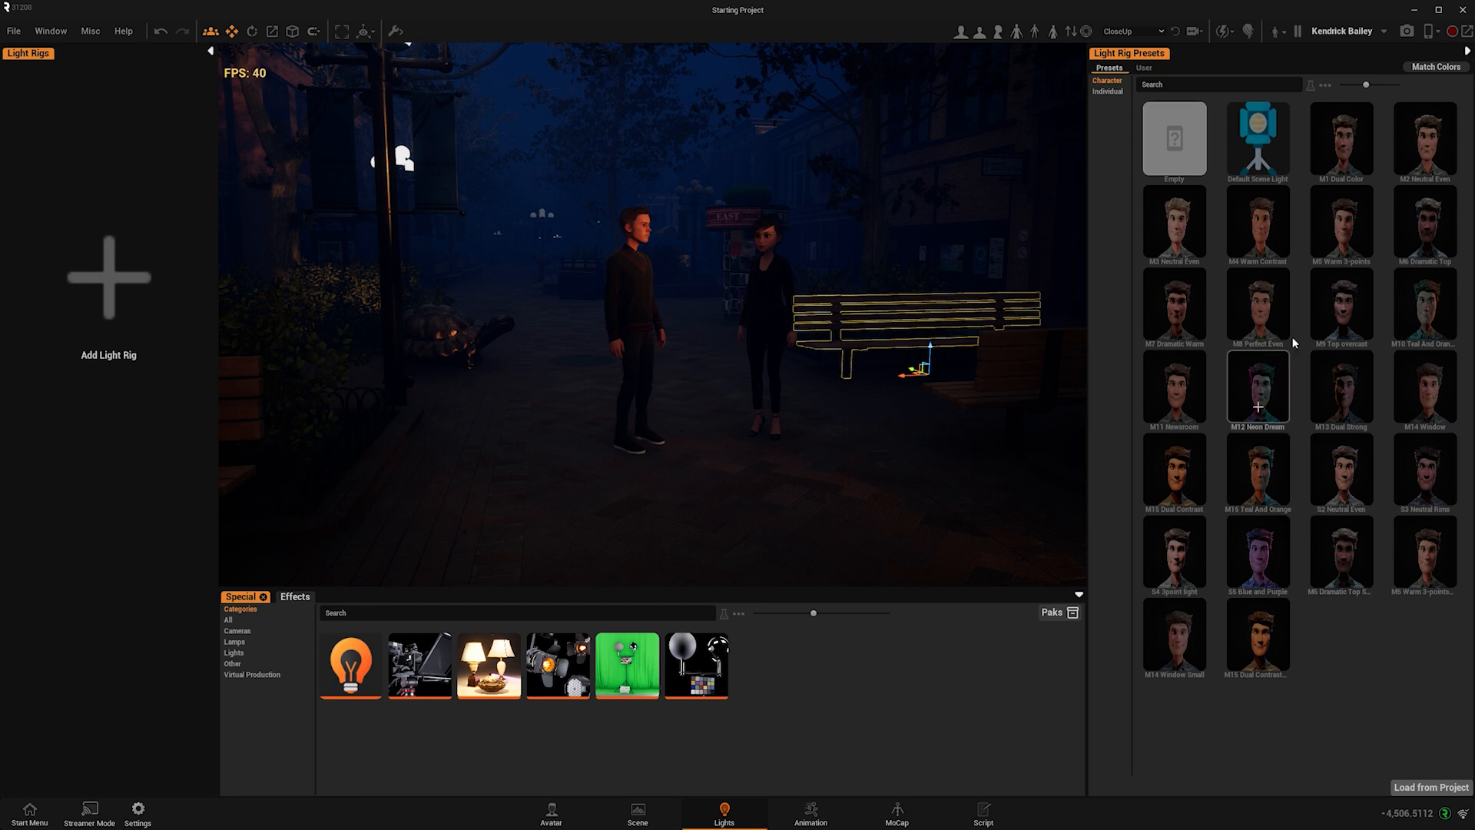
pyautogui.click(1258, 407)
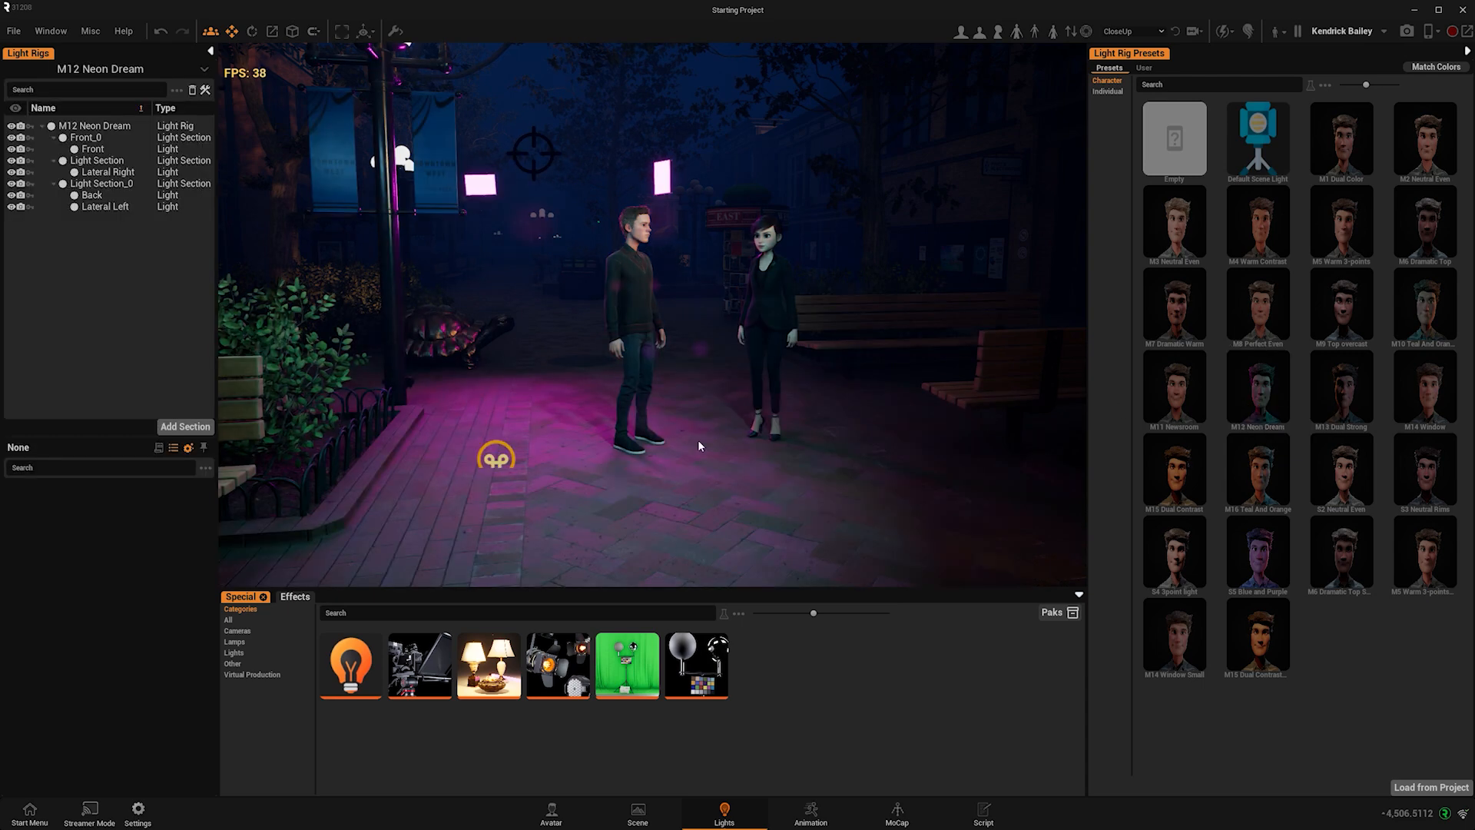
# Move the M12 Neon Dream light rig across the ground to the area in front of and between the two characters
pyautogui.moveTo(698, 446); pyautogui.dragTo(604, 448, button='right')
pyautogui.click(576, 445)
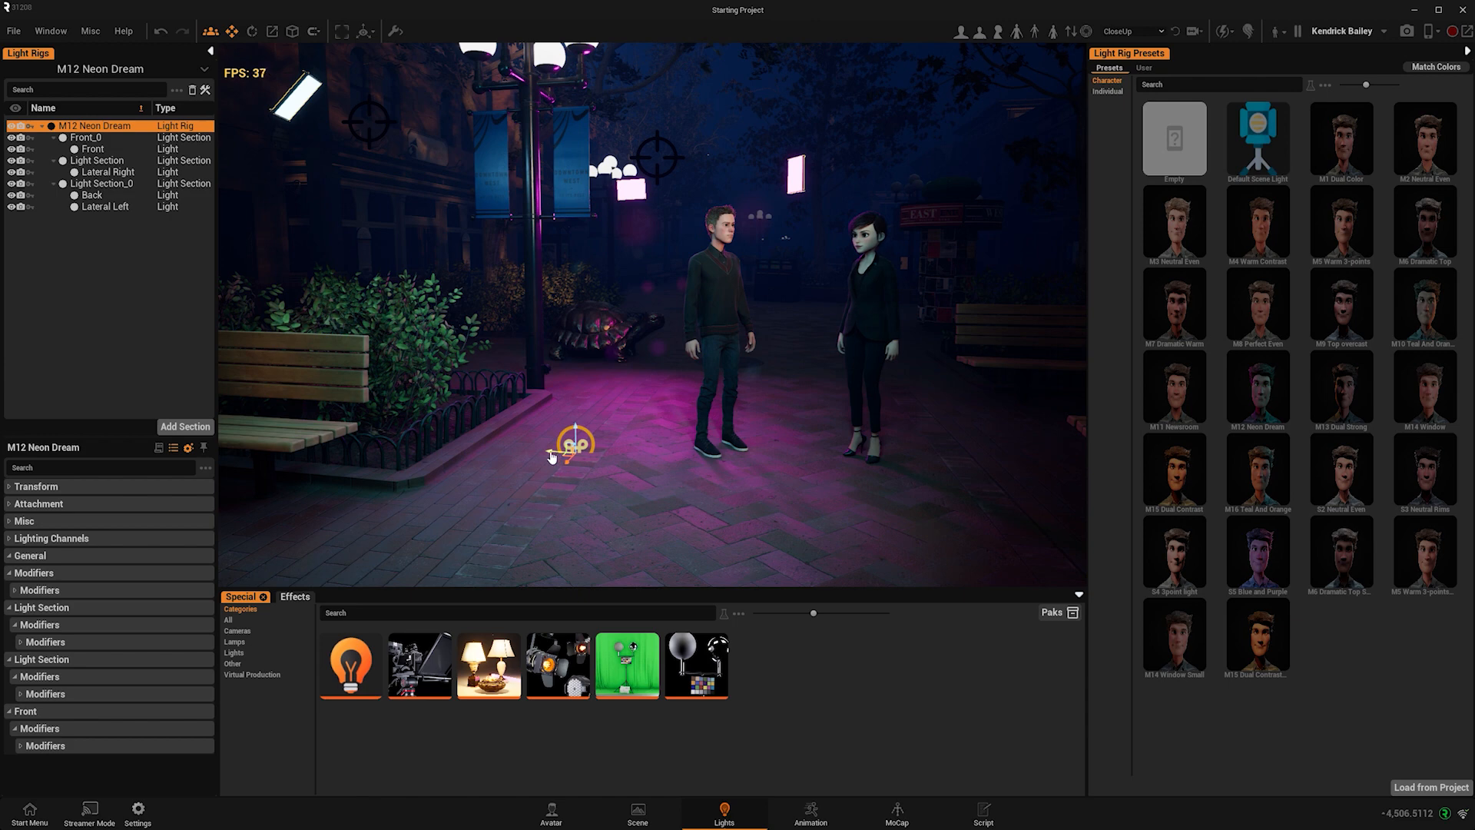
pyautogui.moveTo(551, 457); pyautogui.dragTo(740, 332)
pyautogui.click(726, 408)
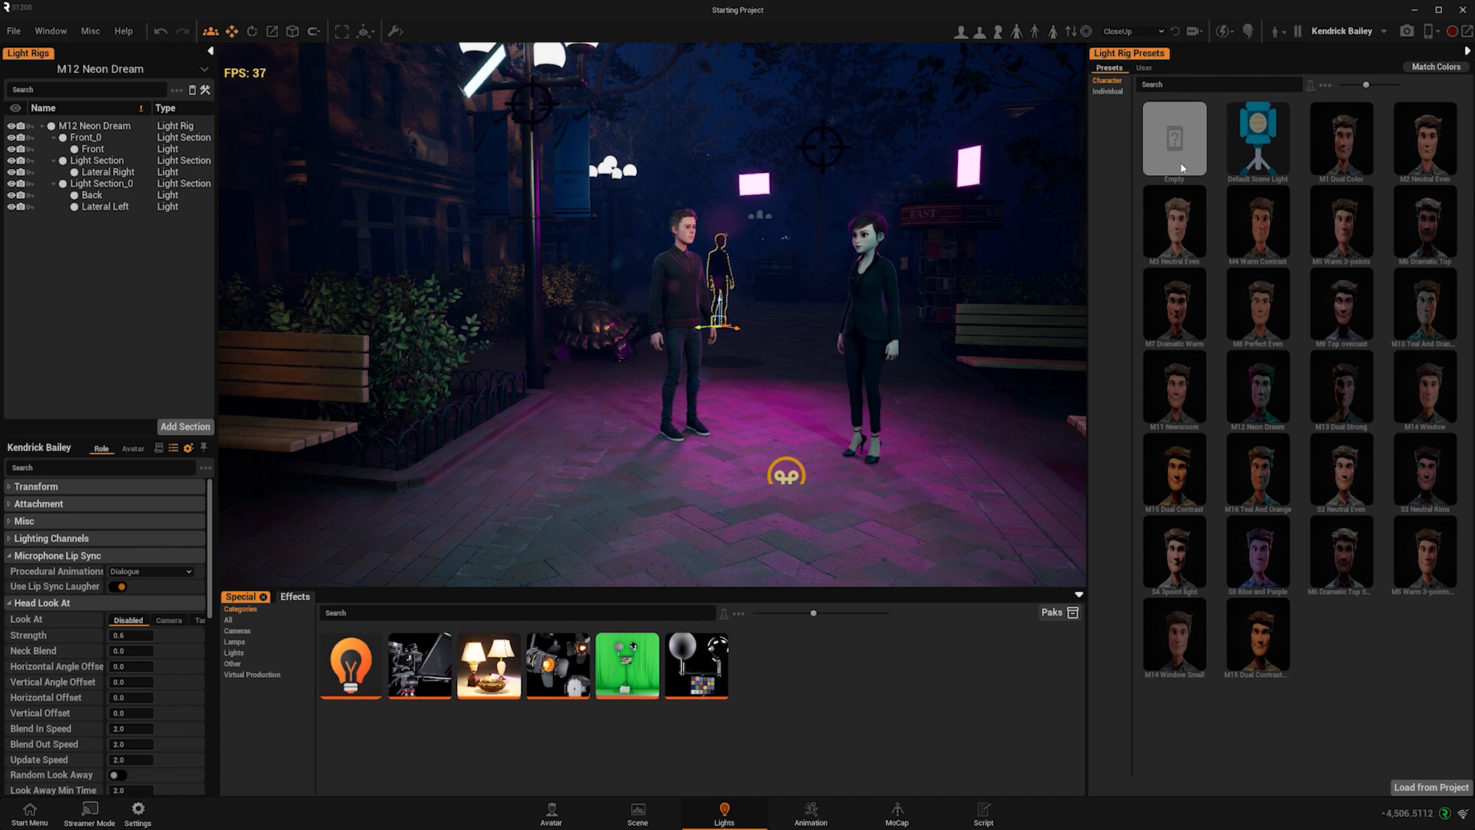
pyautogui.click(1021, 49)
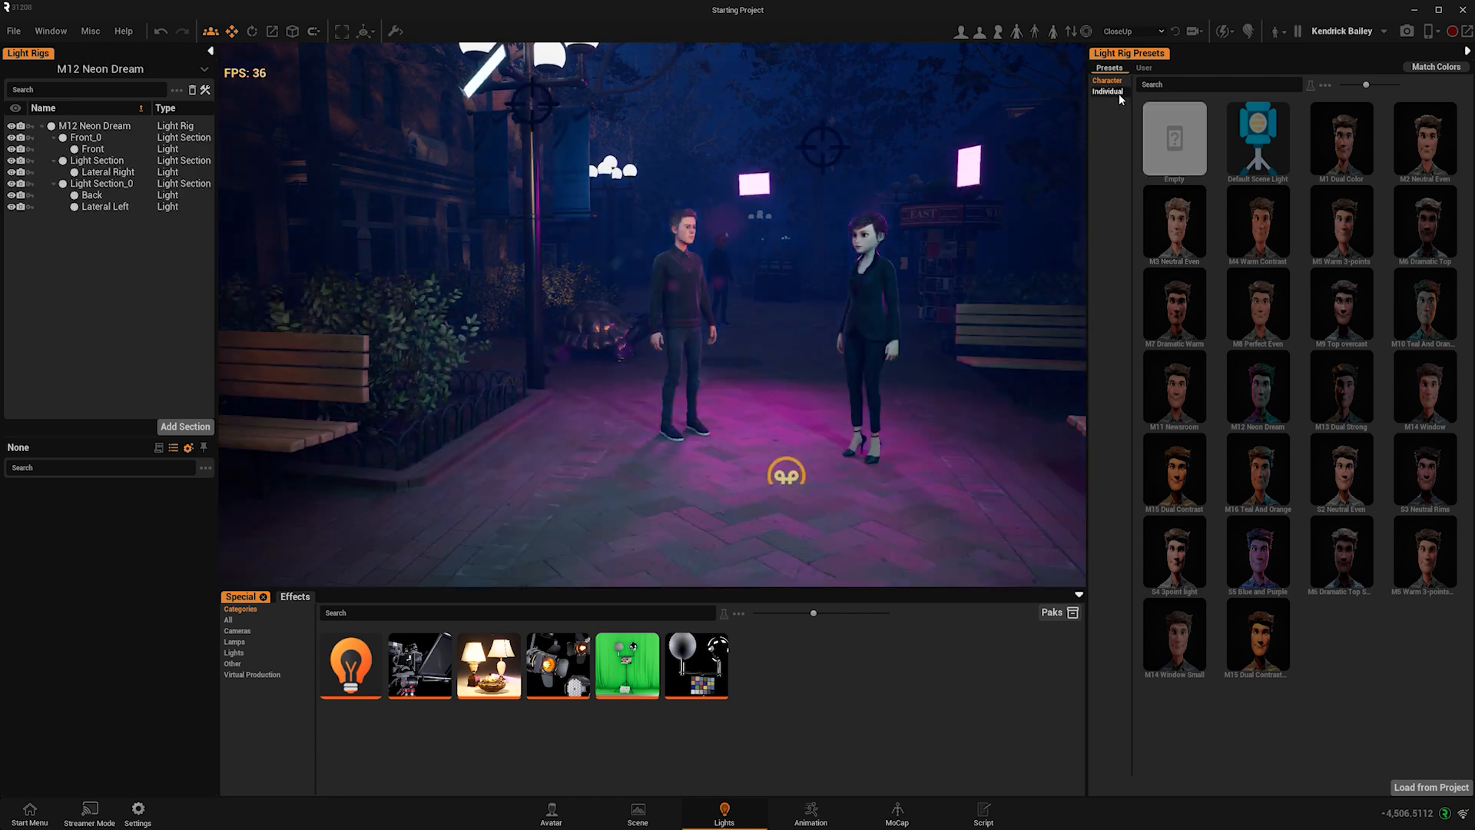
# Try out several individual light rig presets on the scene, from 3pointLight through Sunny to Sunny 3
pyautogui.click(1109, 93)
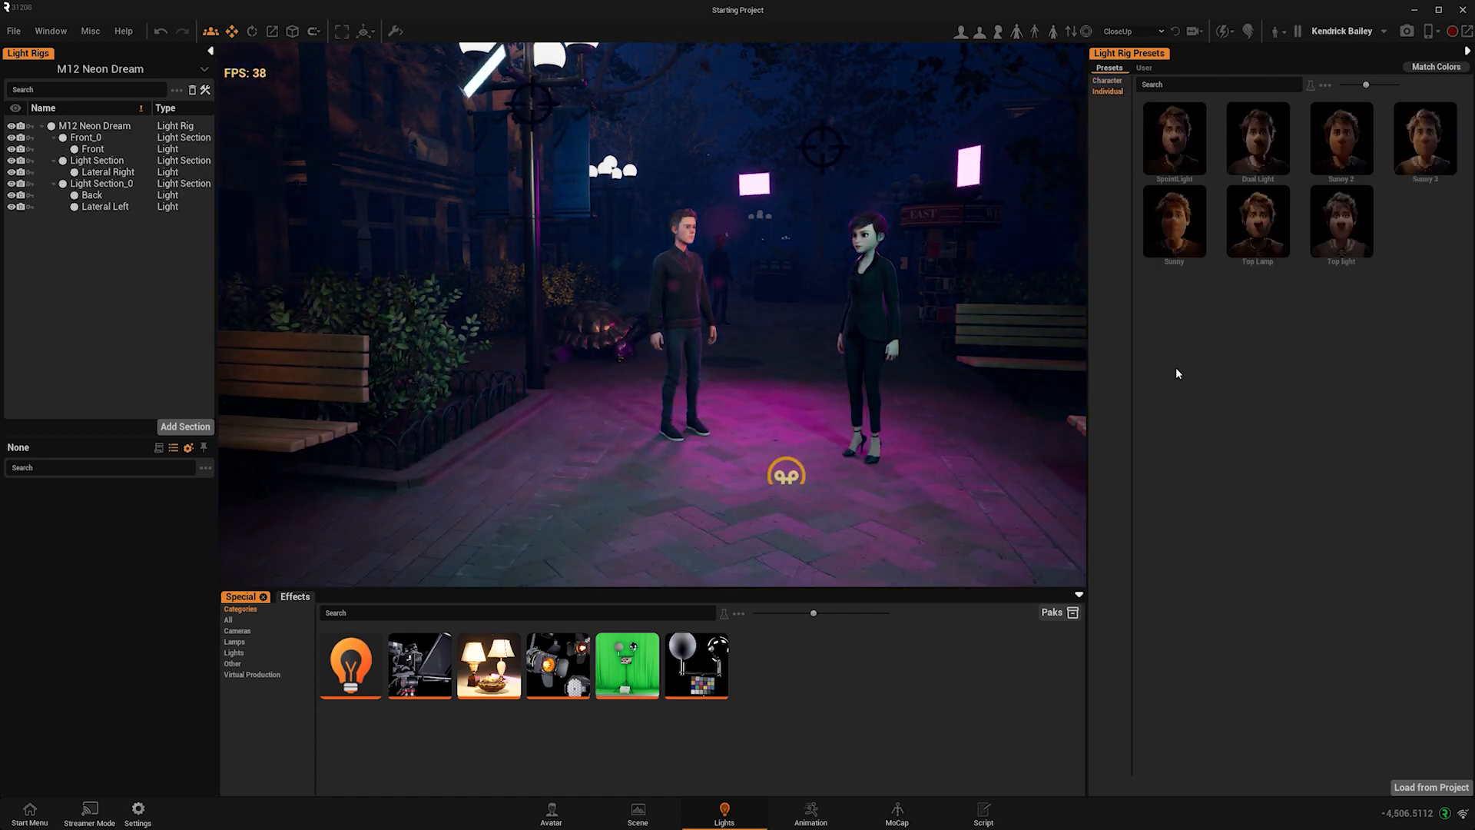
pyautogui.click(1176, 205)
pyautogui.click(1173, 135)
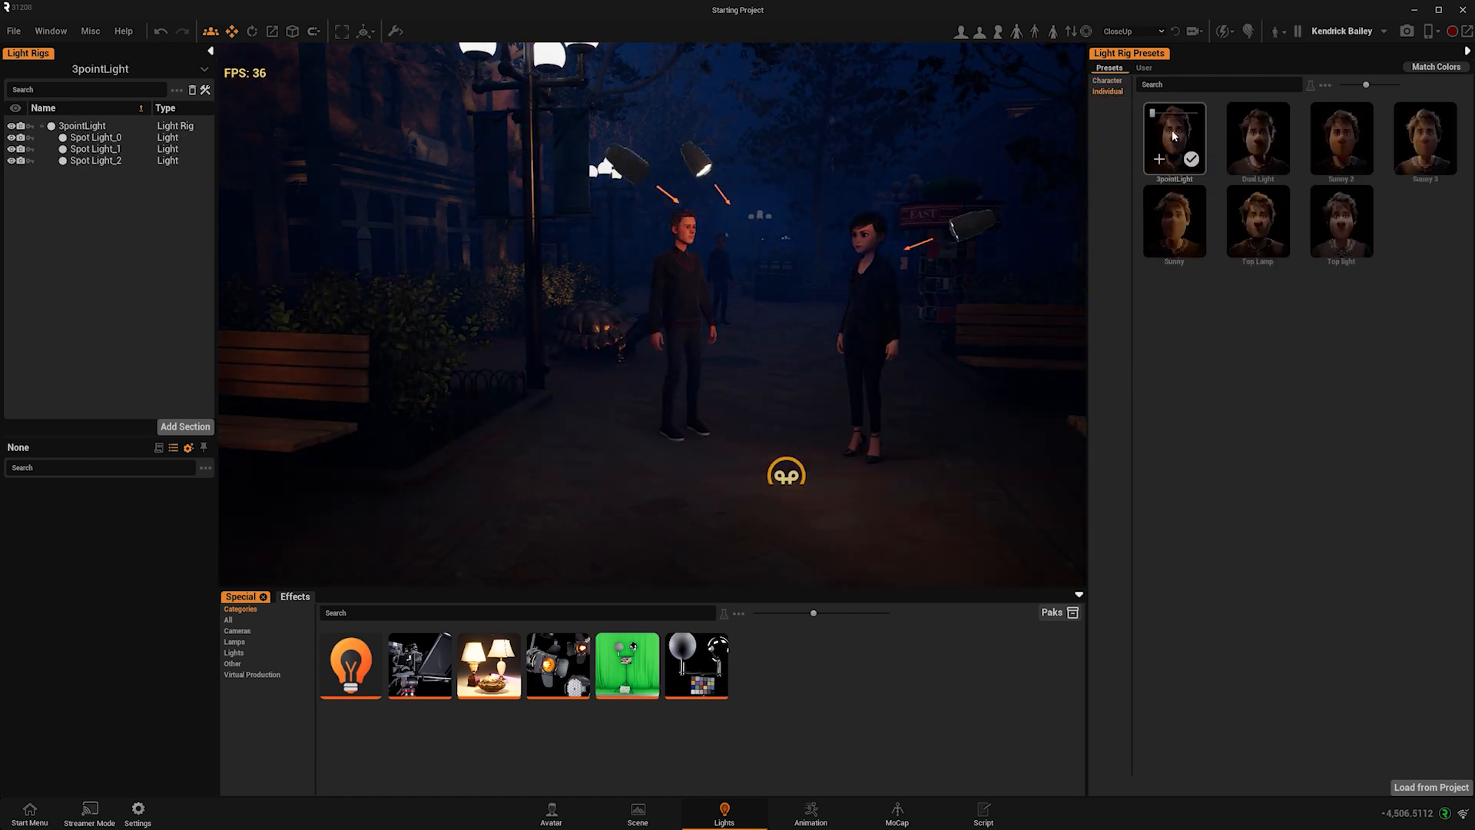
pyautogui.click(1257, 138)
pyautogui.click(1341, 138)
pyautogui.click(1175, 222)
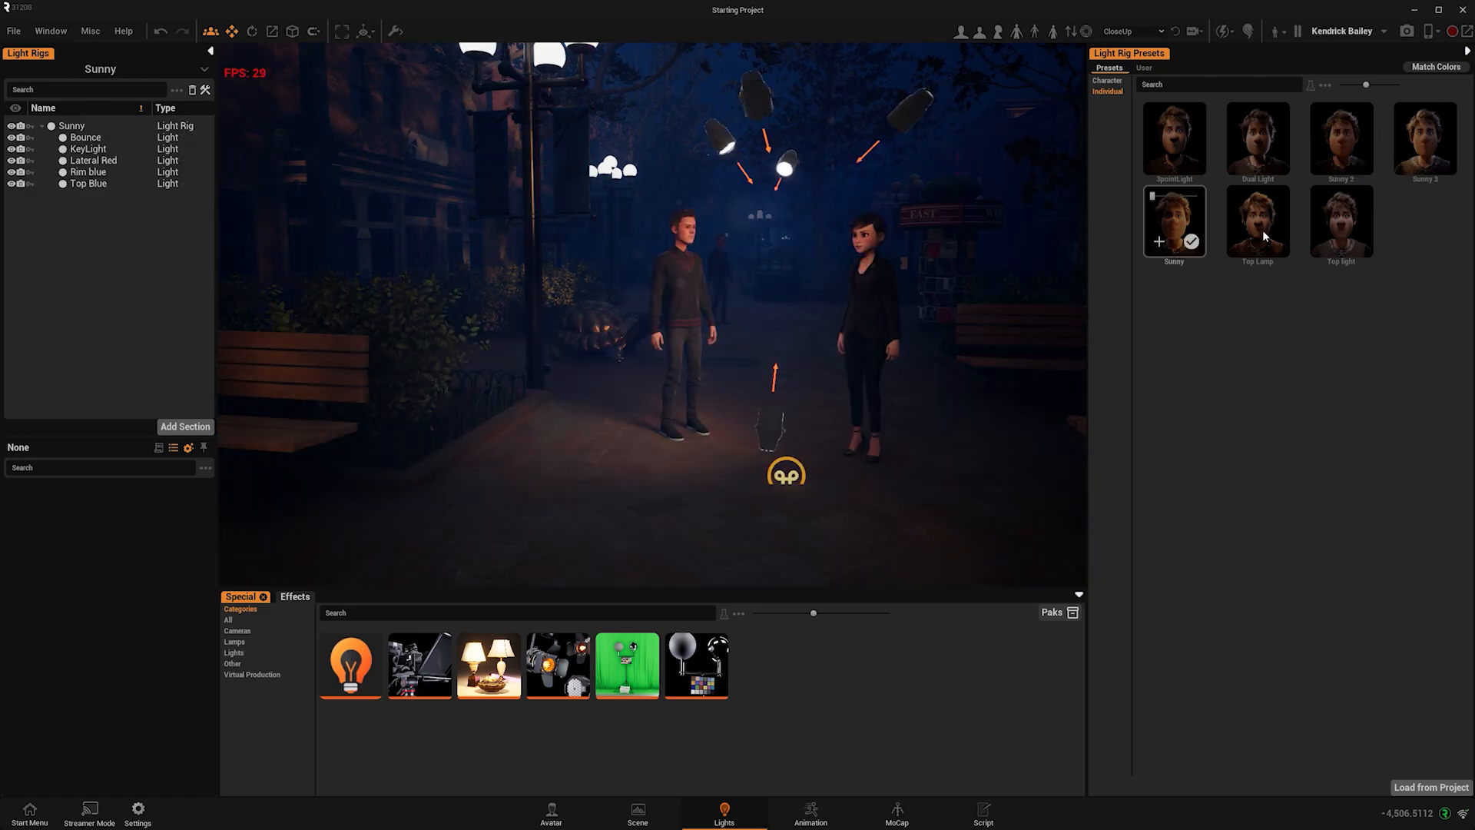
pyautogui.click(1430, 138)
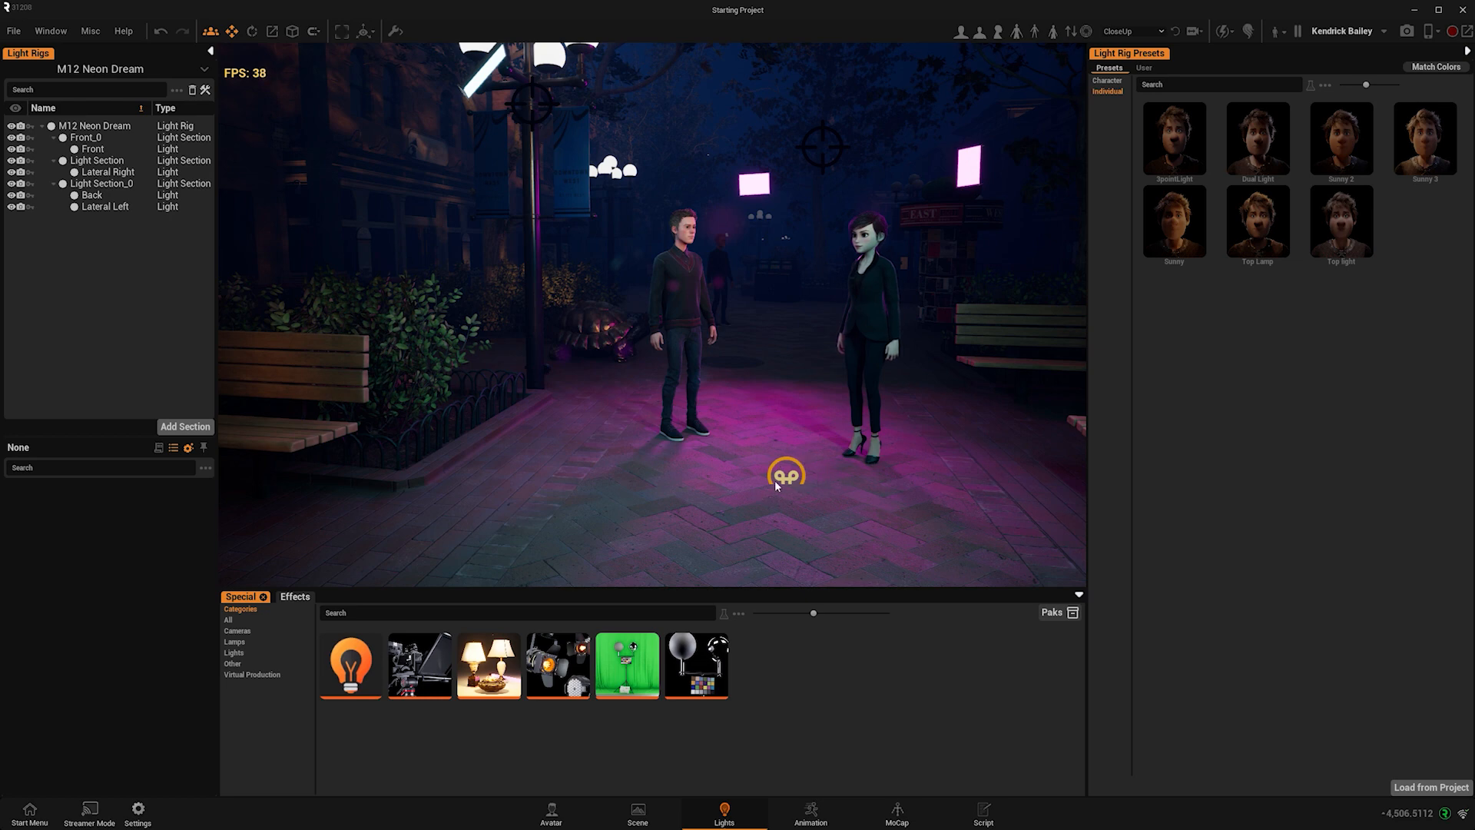
# Add the individual Sunny 3 preset as a new light rig alongside M12 Neon Dream and select its ground handle
pyautogui.click(1436, 154)
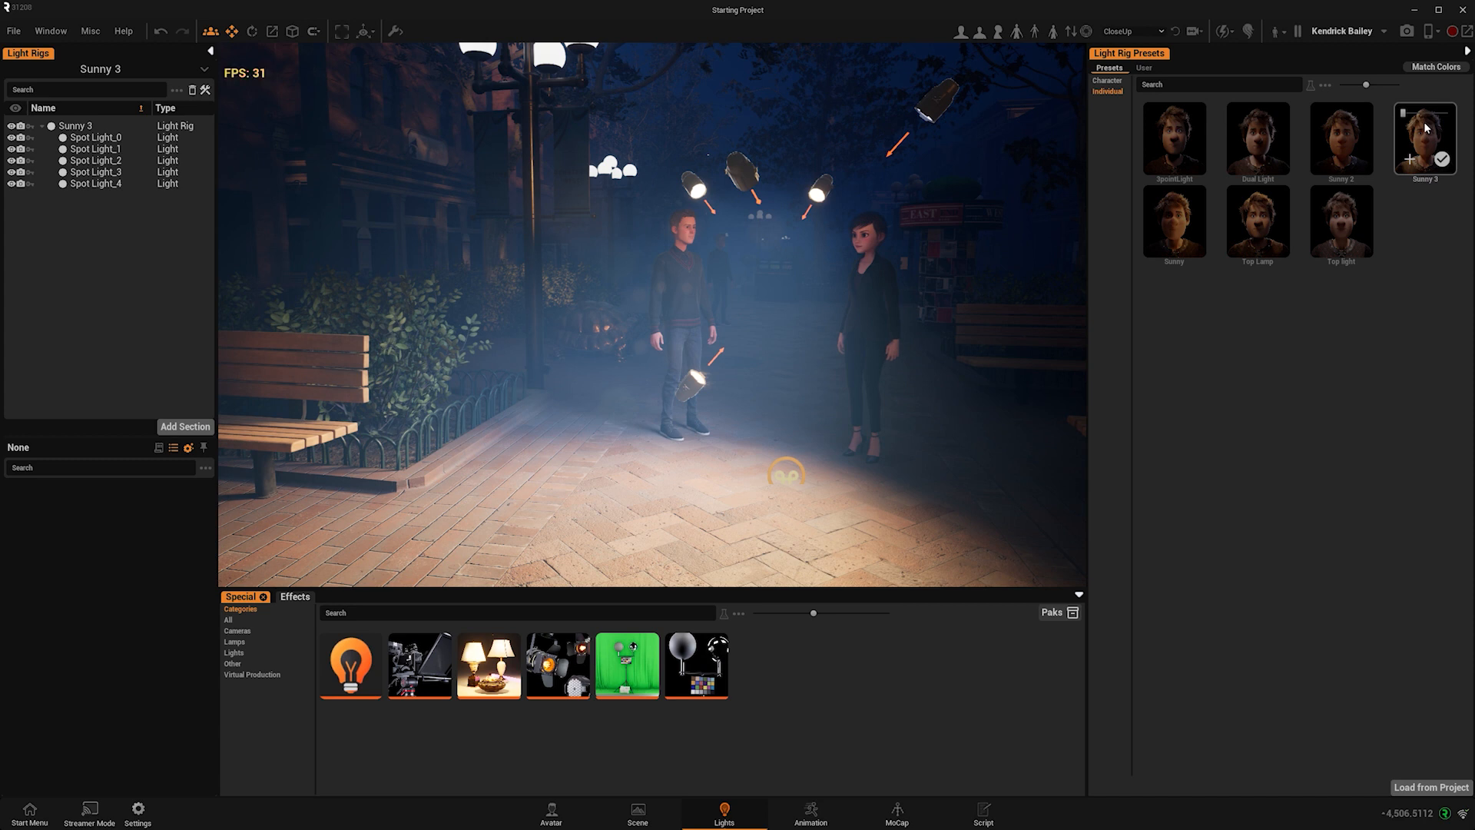
pyautogui.click(1410, 162)
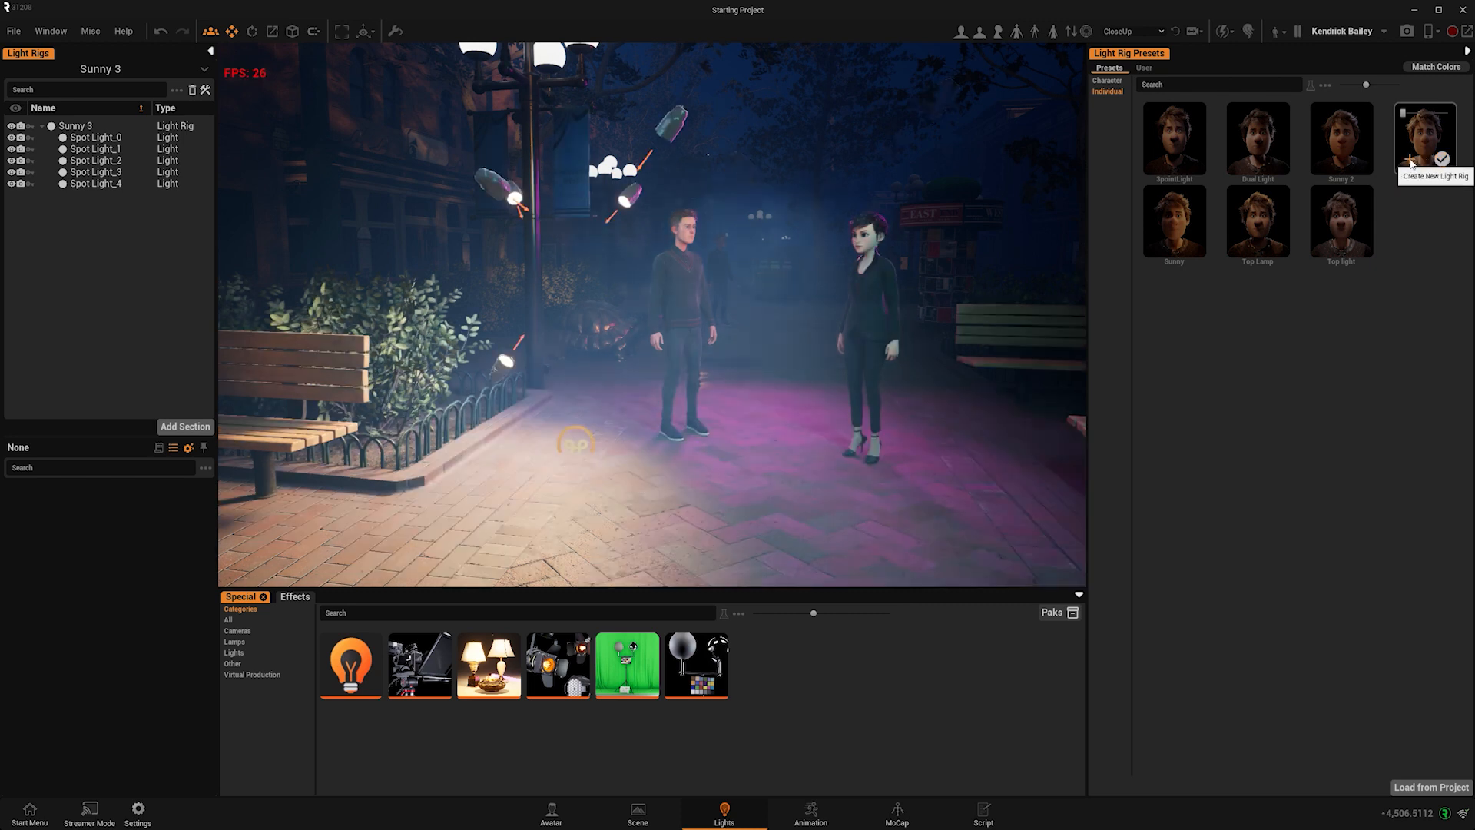
pyautogui.click(577, 445)
# Switch the active light rig to M12 Neon Dream and back to Sunny 3
pyautogui.click(204, 69)
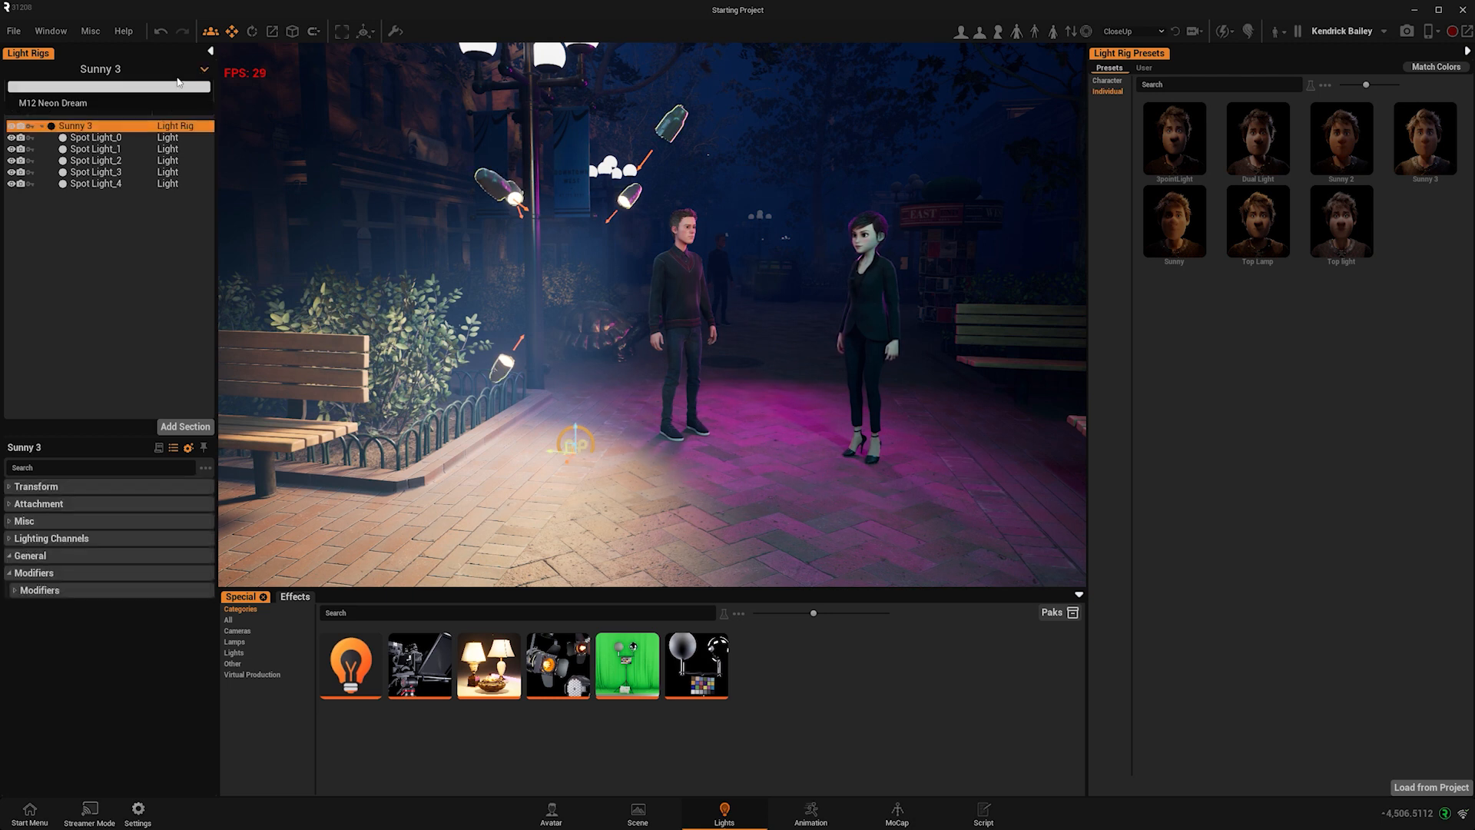
pyautogui.click(45, 105)
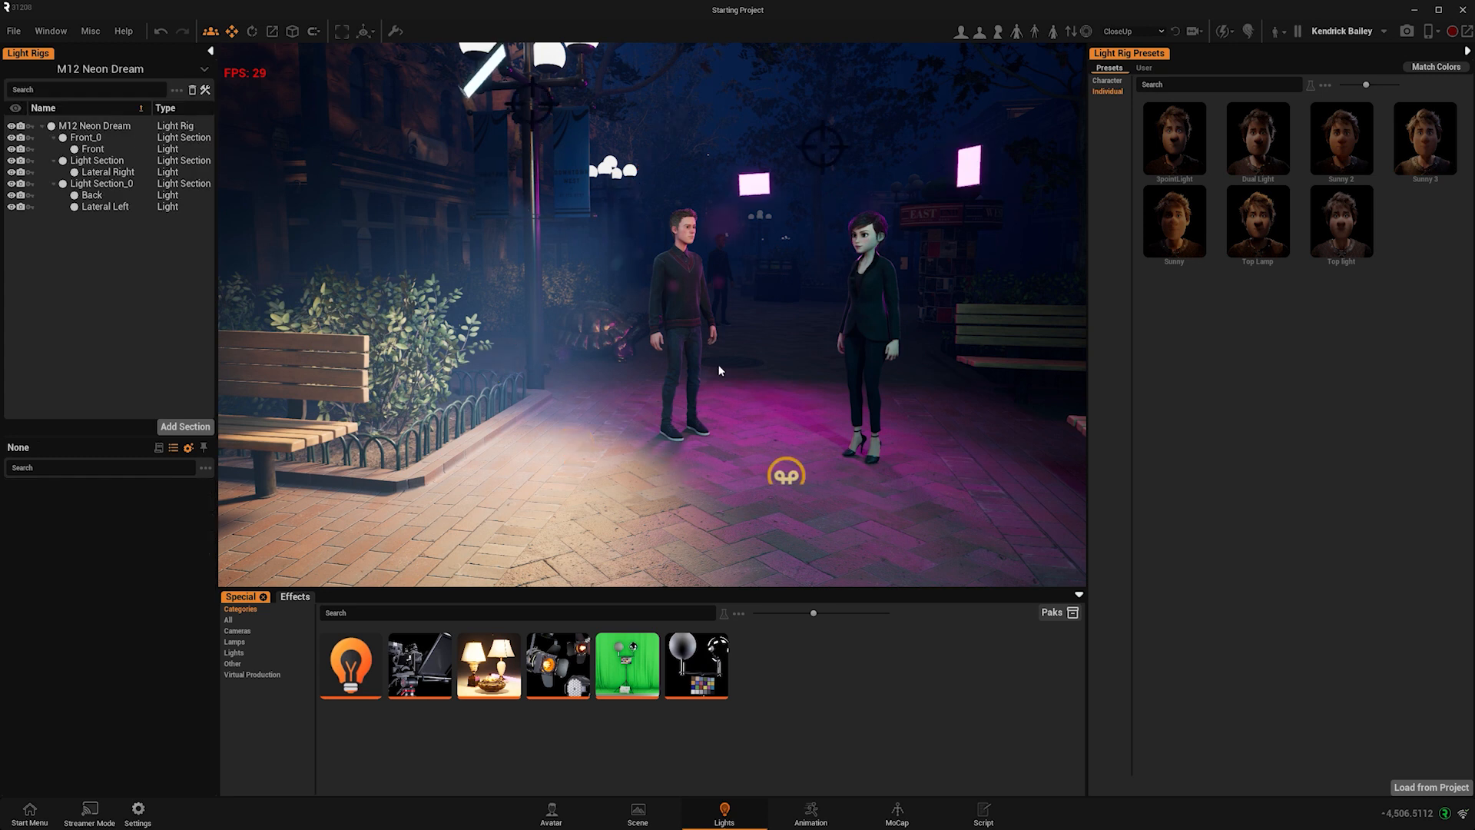
pyautogui.click(206, 70)
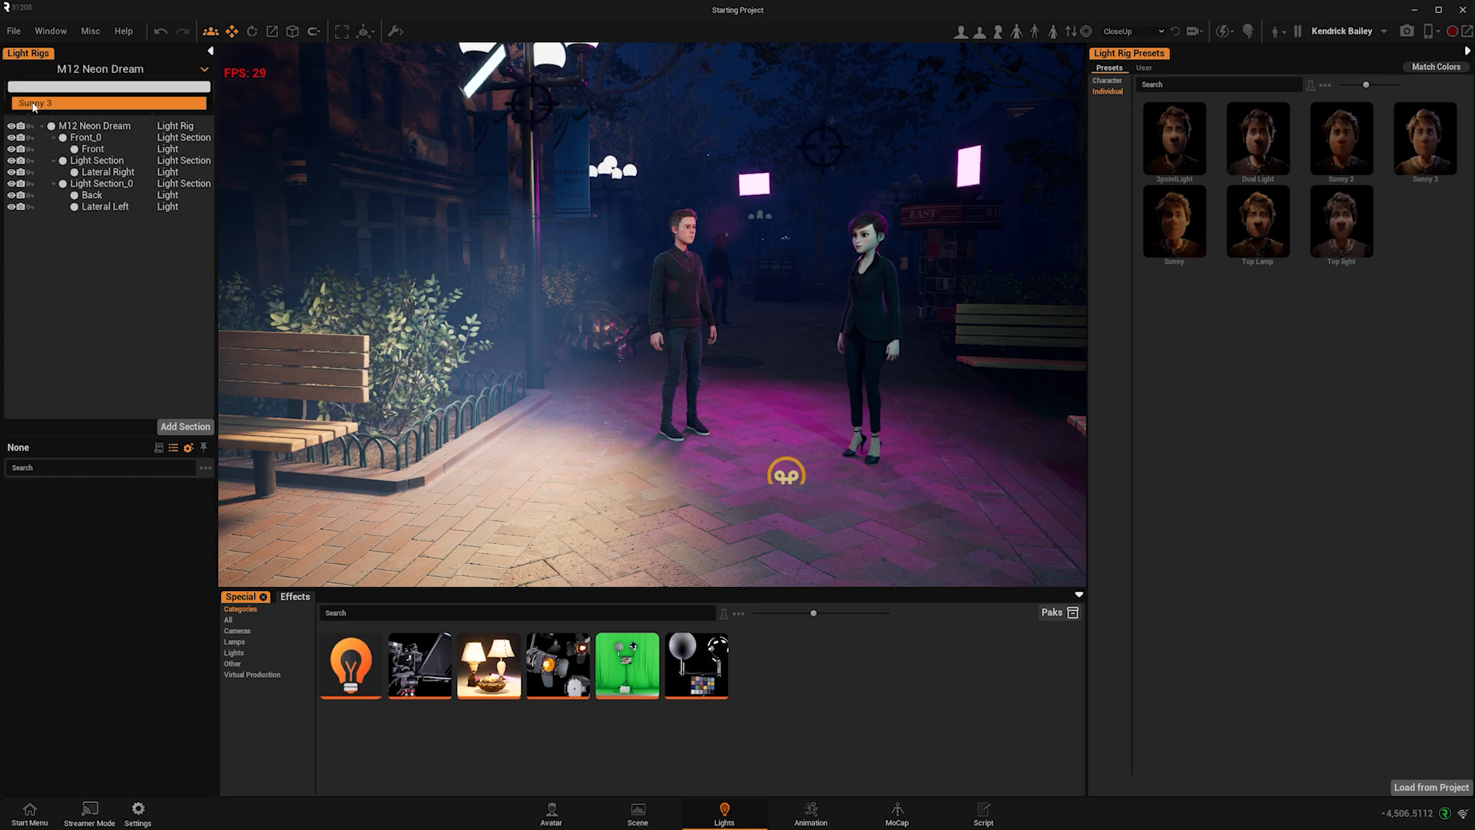
pyautogui.click(33, 104)
# Move the Sunny 3 light rig to the man standing in the background so its spotlights surround him
pyautogui.click(572, 451)
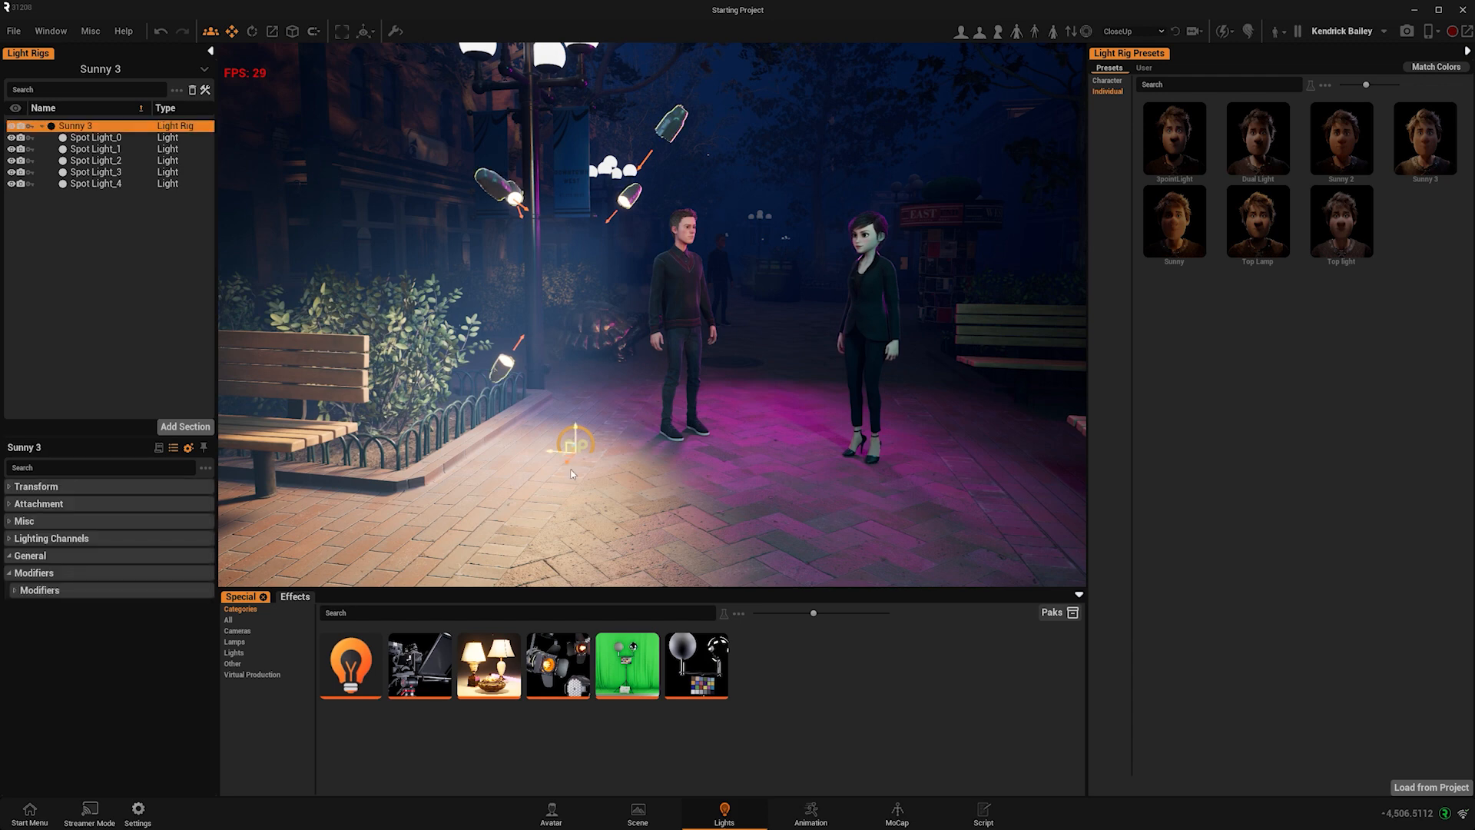
pyautogui.moveTo(569, 470); pyautogui.dragTo(754, 351)
pyautogui.scroll(4, 753, 351)
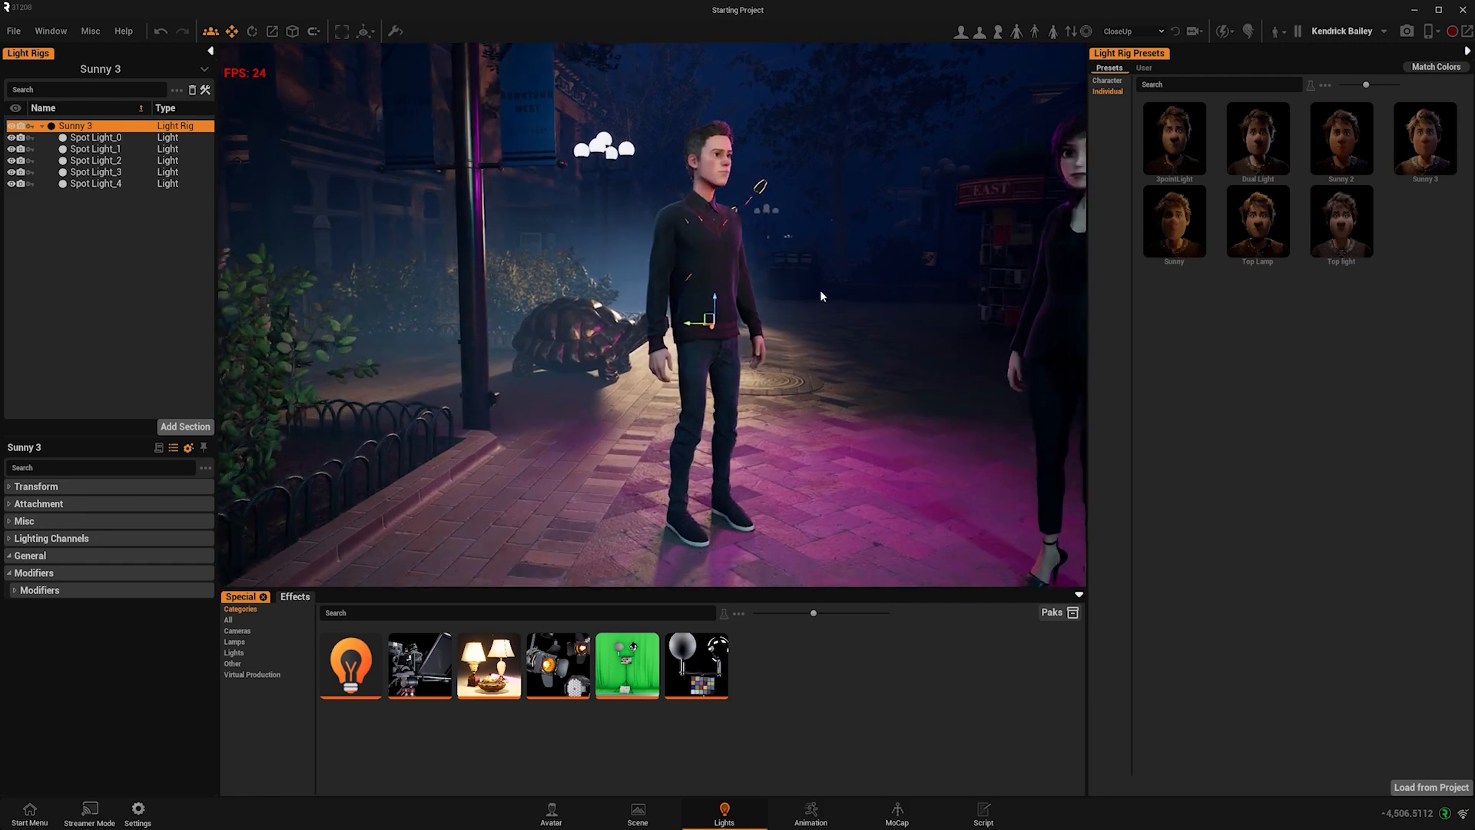
pyautogui.moveTo(821, 296); pyautogui.dragTo(805, 298, button='right')
pyautogui.scroll(-8, 804, 298)
pyautogui.scroll(4, 698, 308)
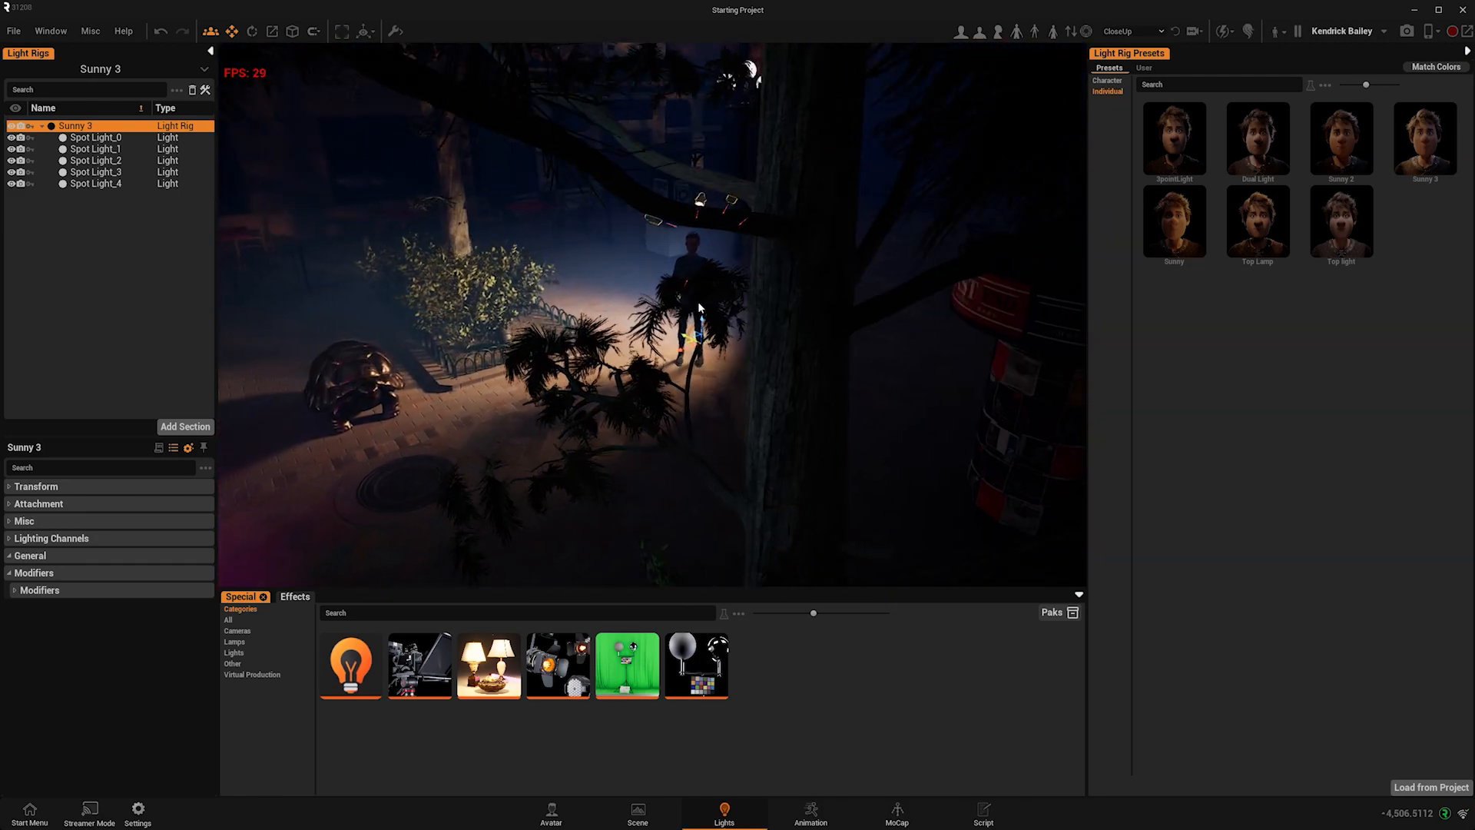
pyautogui.scroll(3, 698, 308)
pyautogui.moveTo(699, 308); pyautogui.dragTo(665, 363, button='right')
pyautogui.scroll(3, 664, 363)
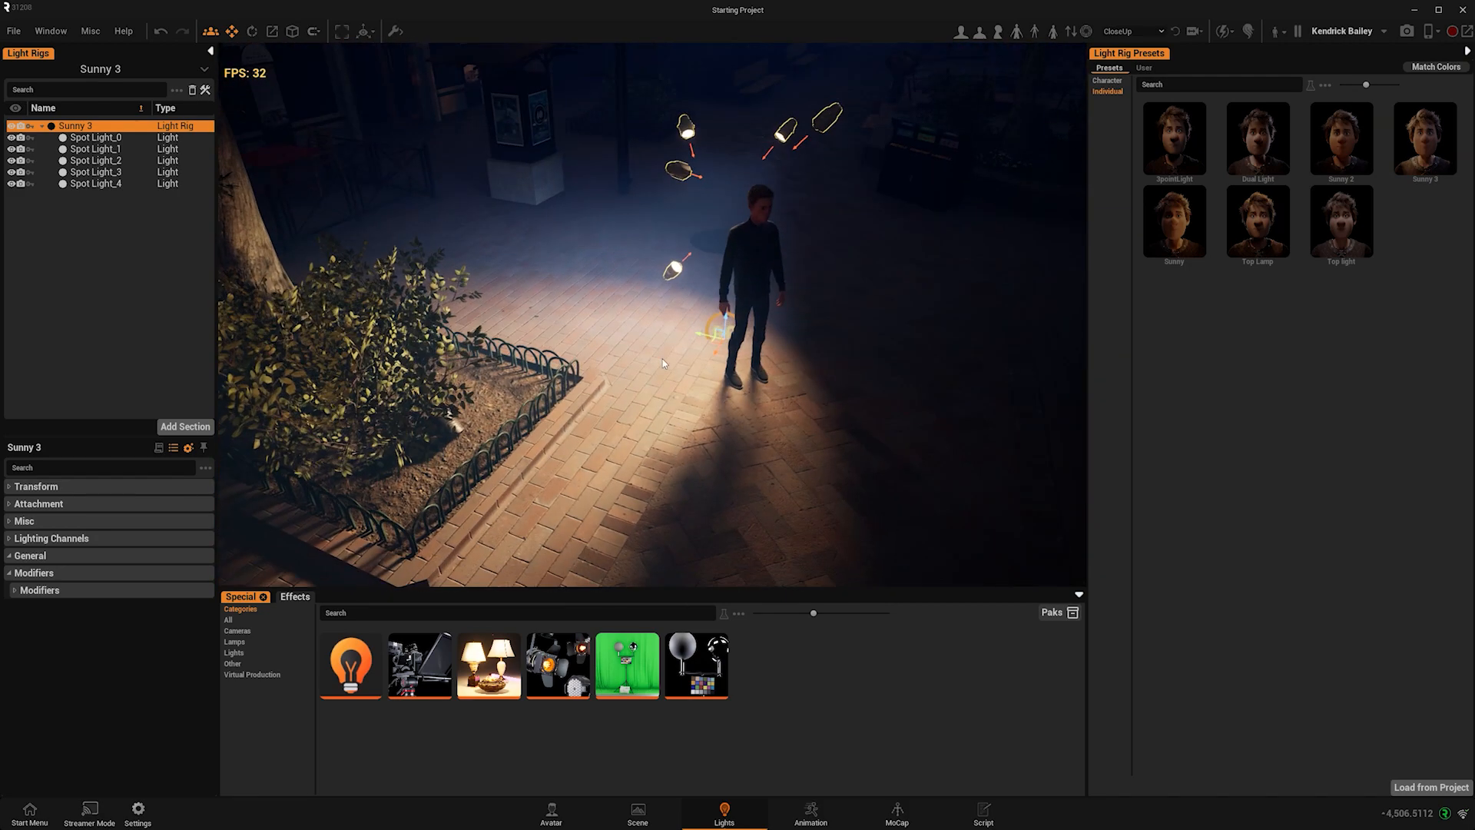
pyautogui.moveTo(722, 357); pyautogui.dragTo(759, 361)
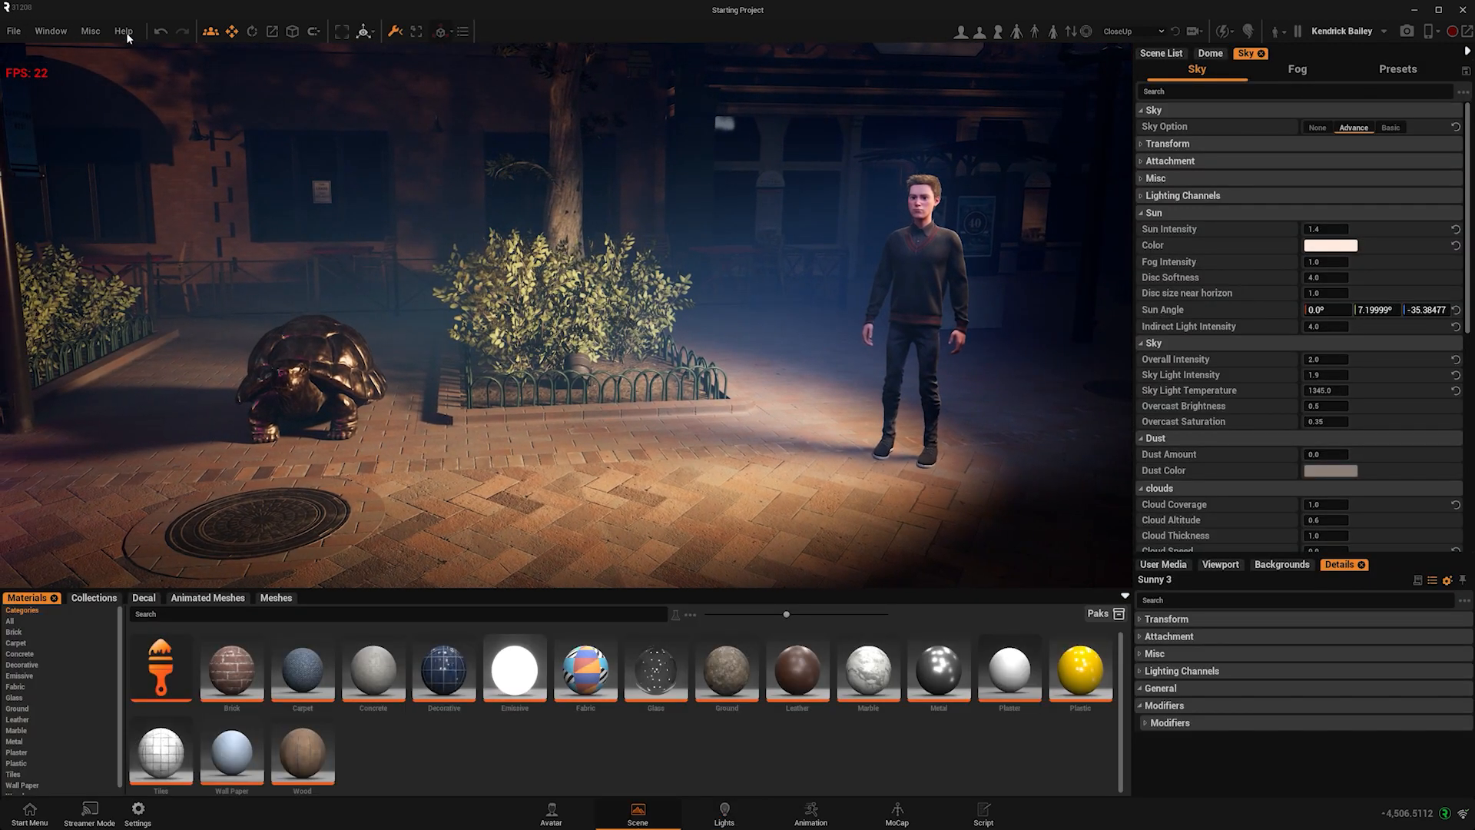
# Check the branch name and changeset number in the About information, and close it
pyautogui.click(142, 57)
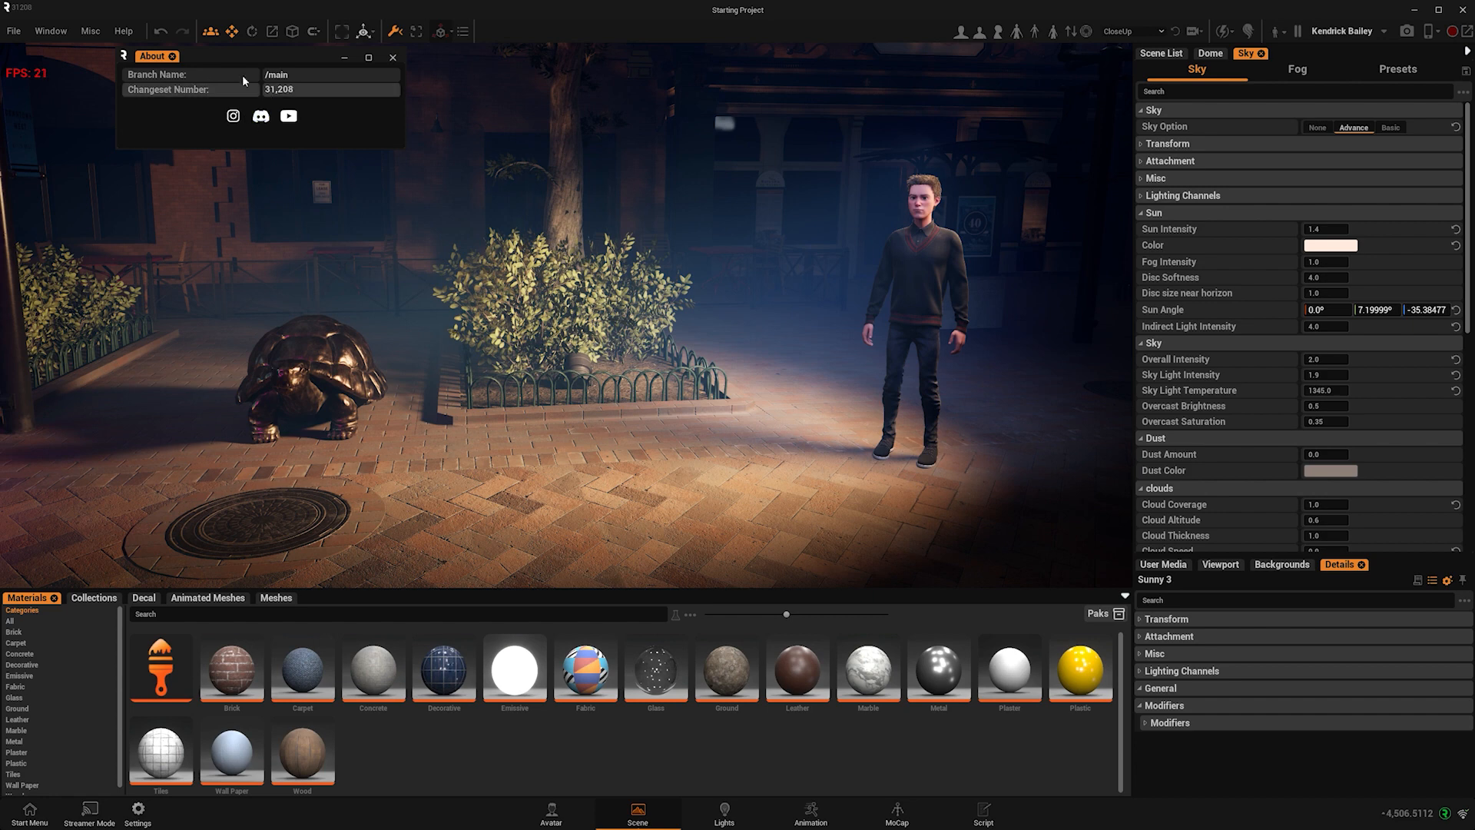
pyautogui.click(172, 57)
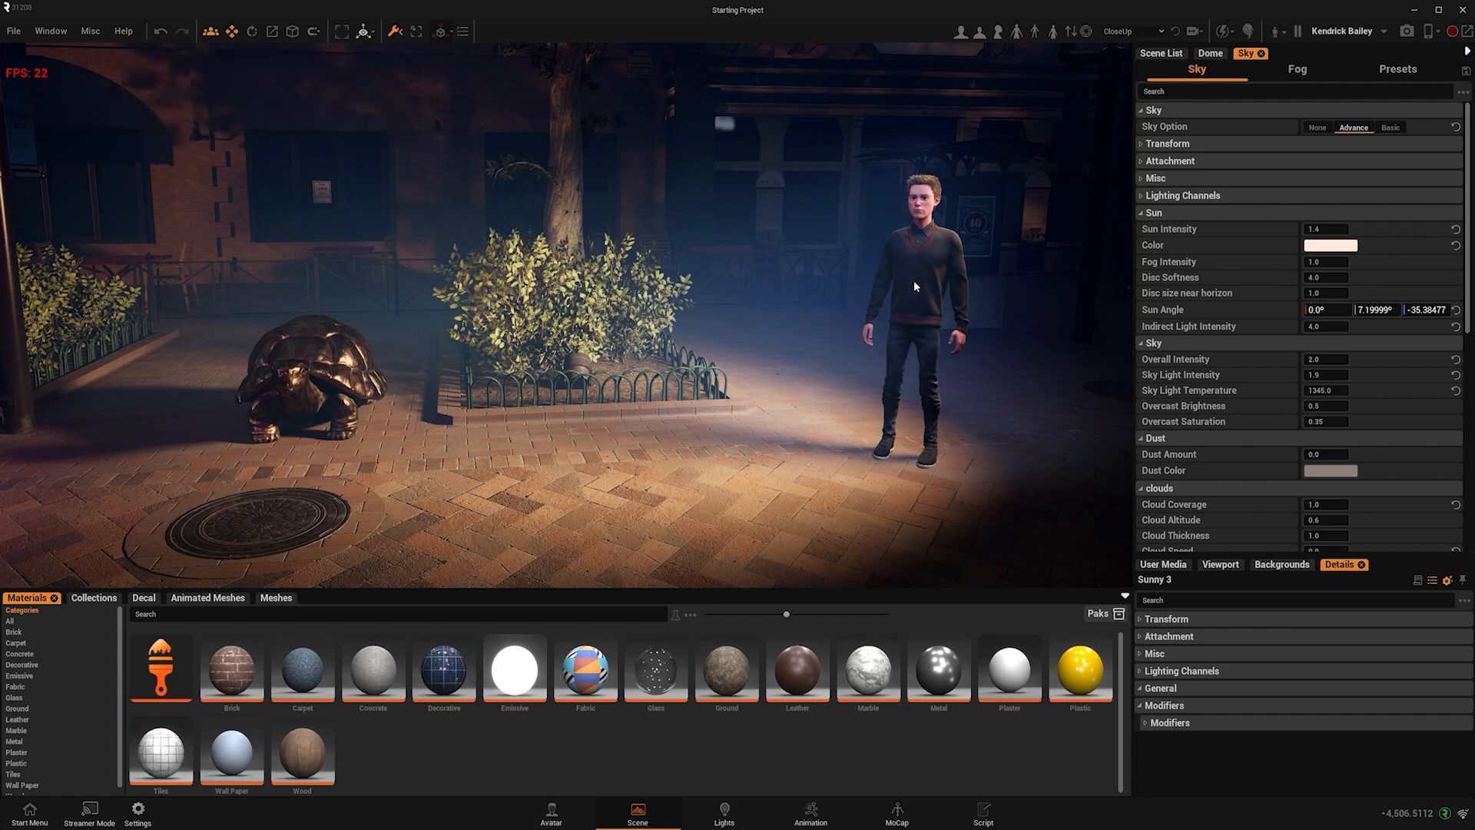
# Replace the background man with the hooded Cre12_07 character from the green-themed male avatar pack in the Avatar workspace
pyautogui.click(551, 812)
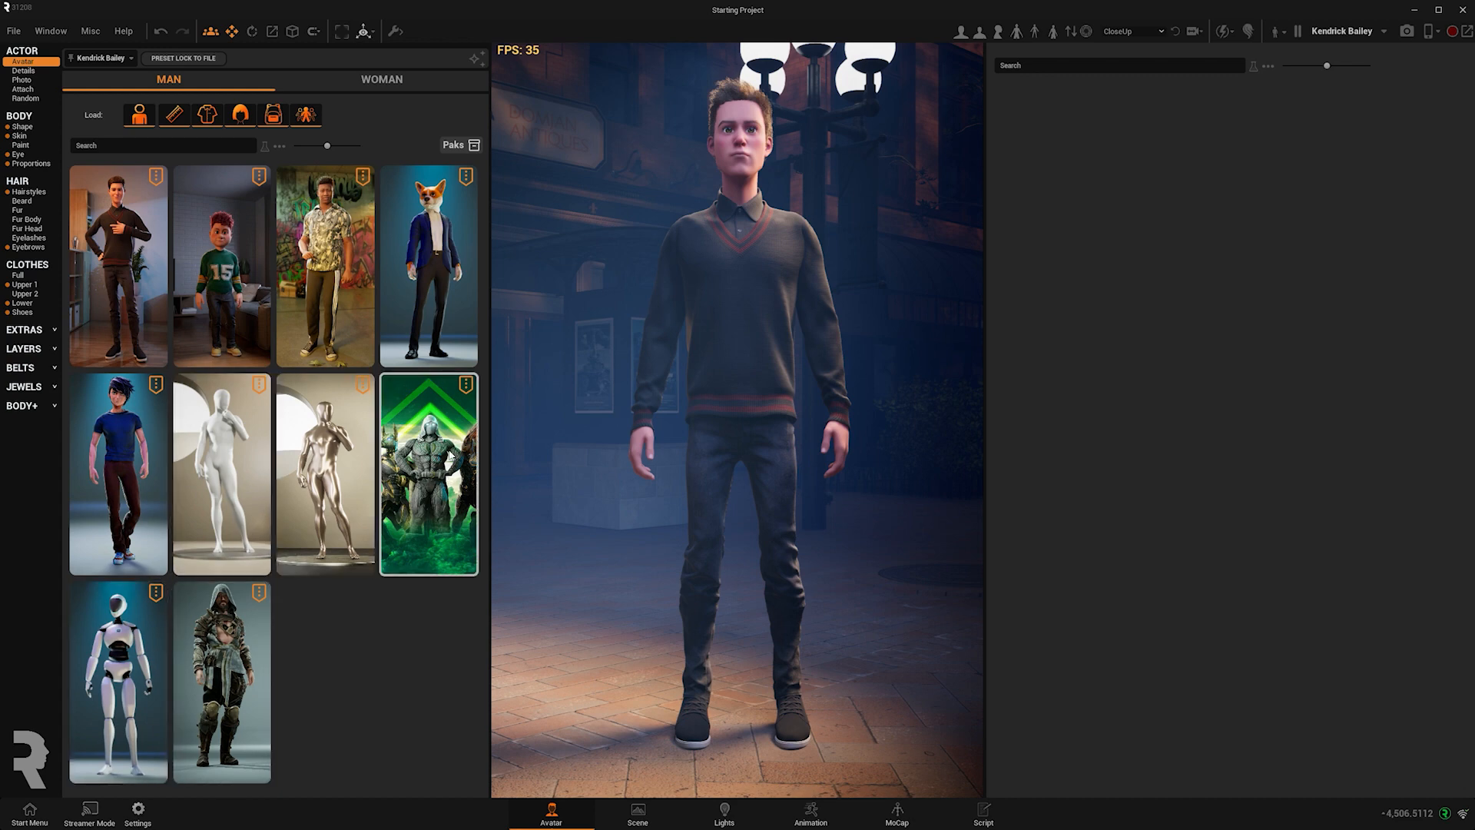
pyautogui.click(425, 443)
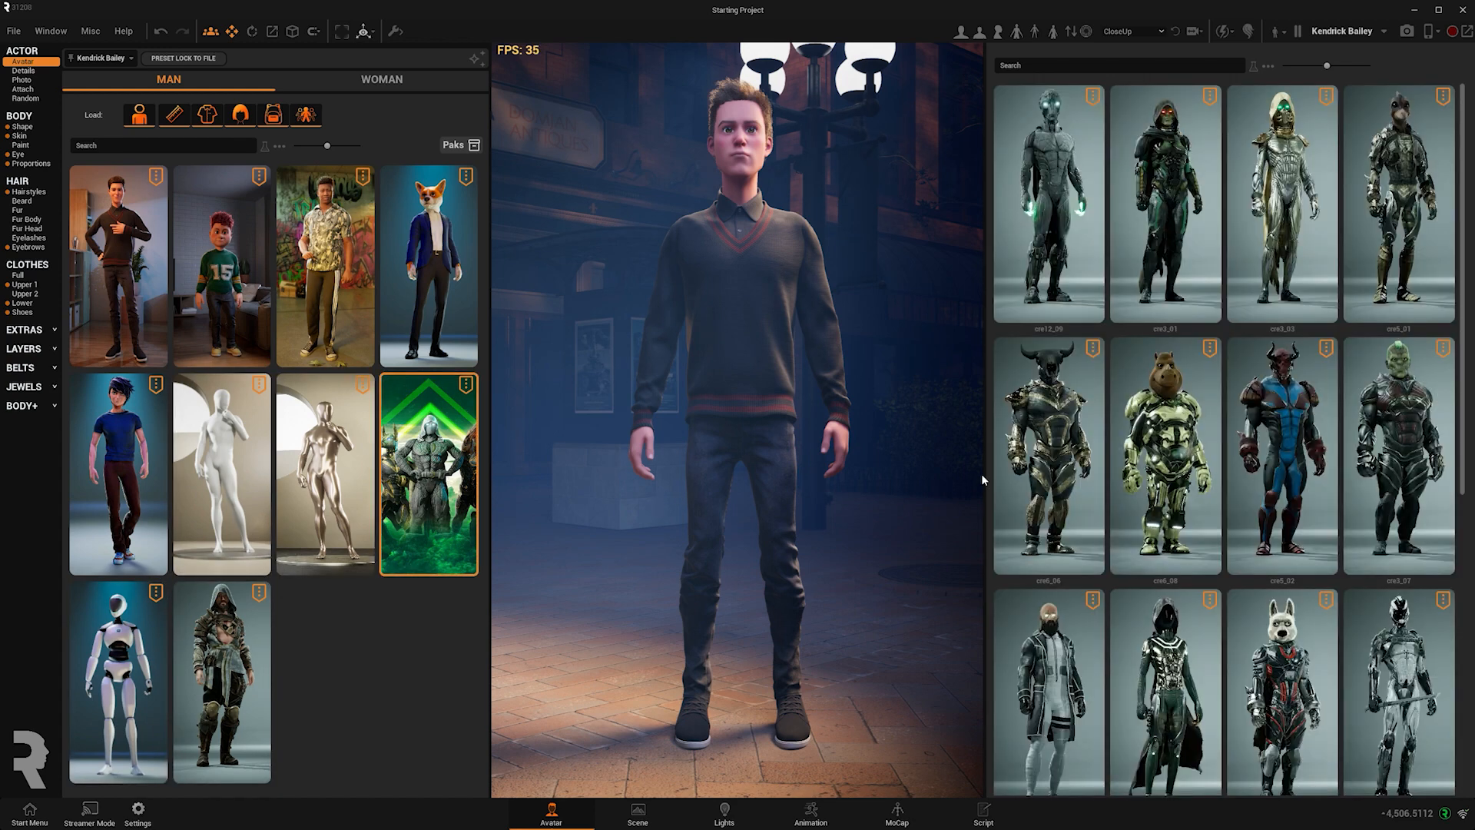
pyautogui.scroll(-3, 1168, 500)
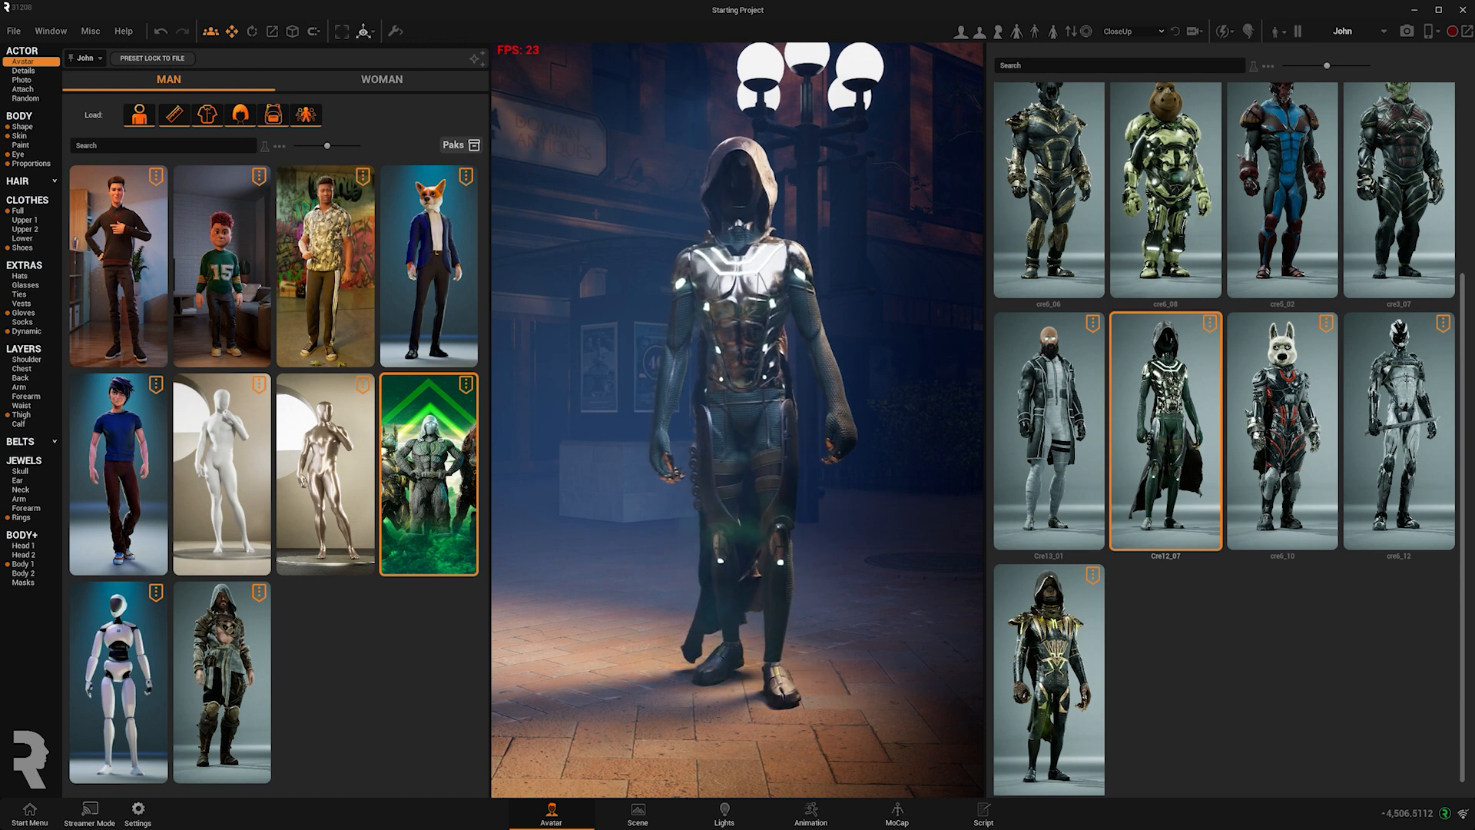
# Make the woman the active actor and replace her with the white-haired cre7_02 character from the female avatar packs
pyautogui.click(1385, 33)
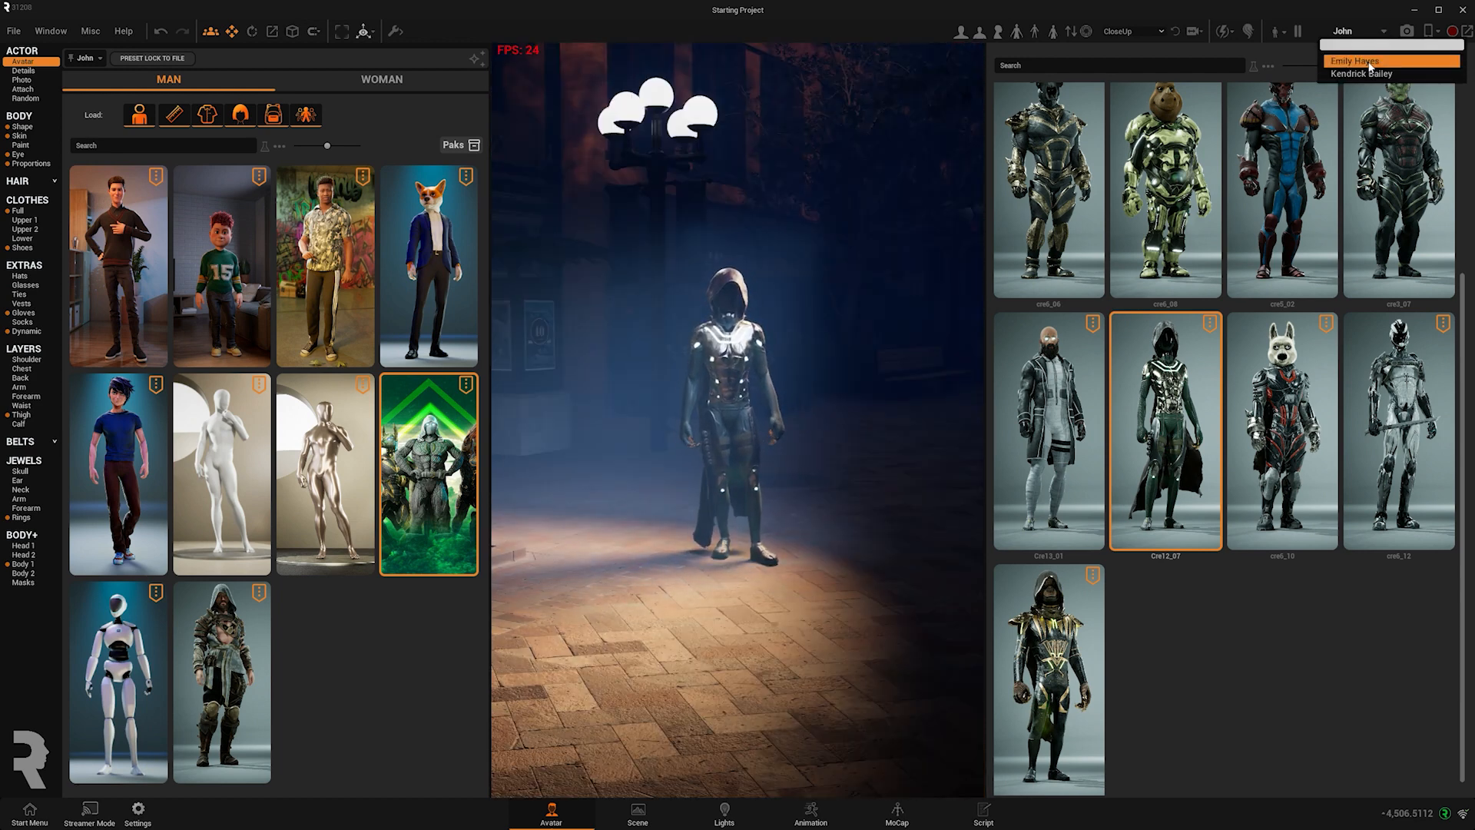
pyautogui.click(1365, 62)
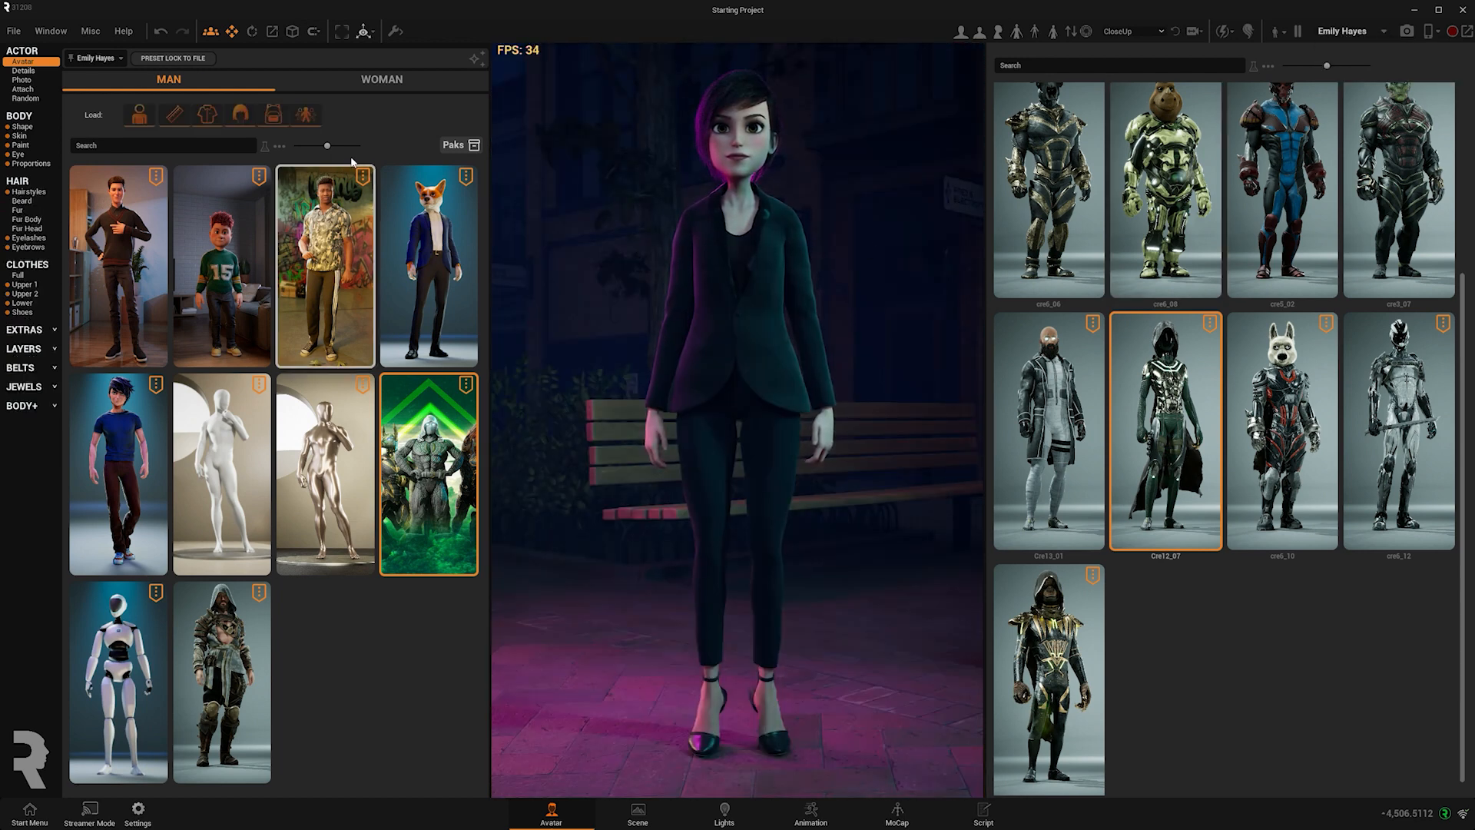
pyautogui.click(386, 82)
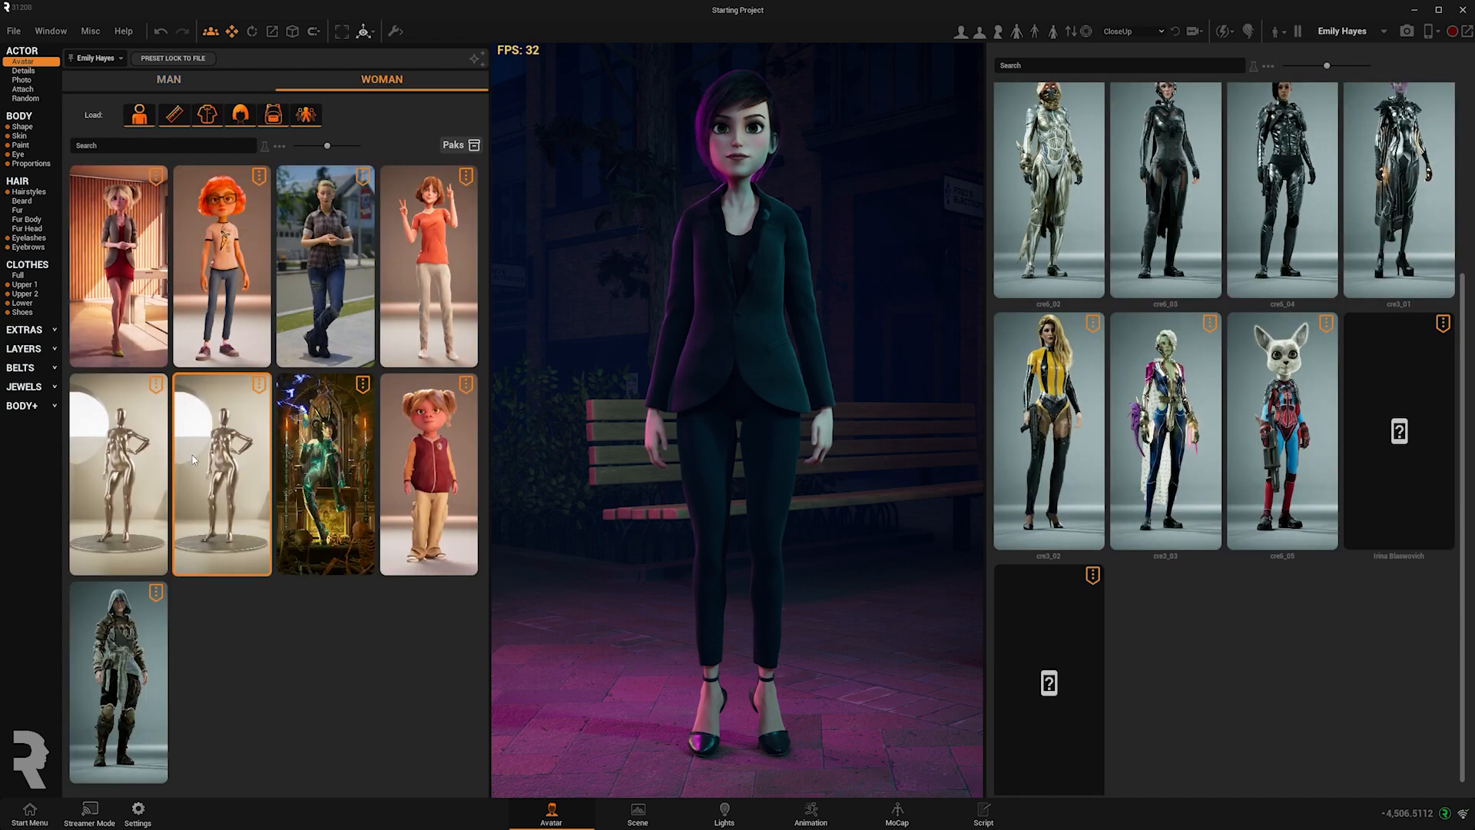
pyautogui.click(332, 453)
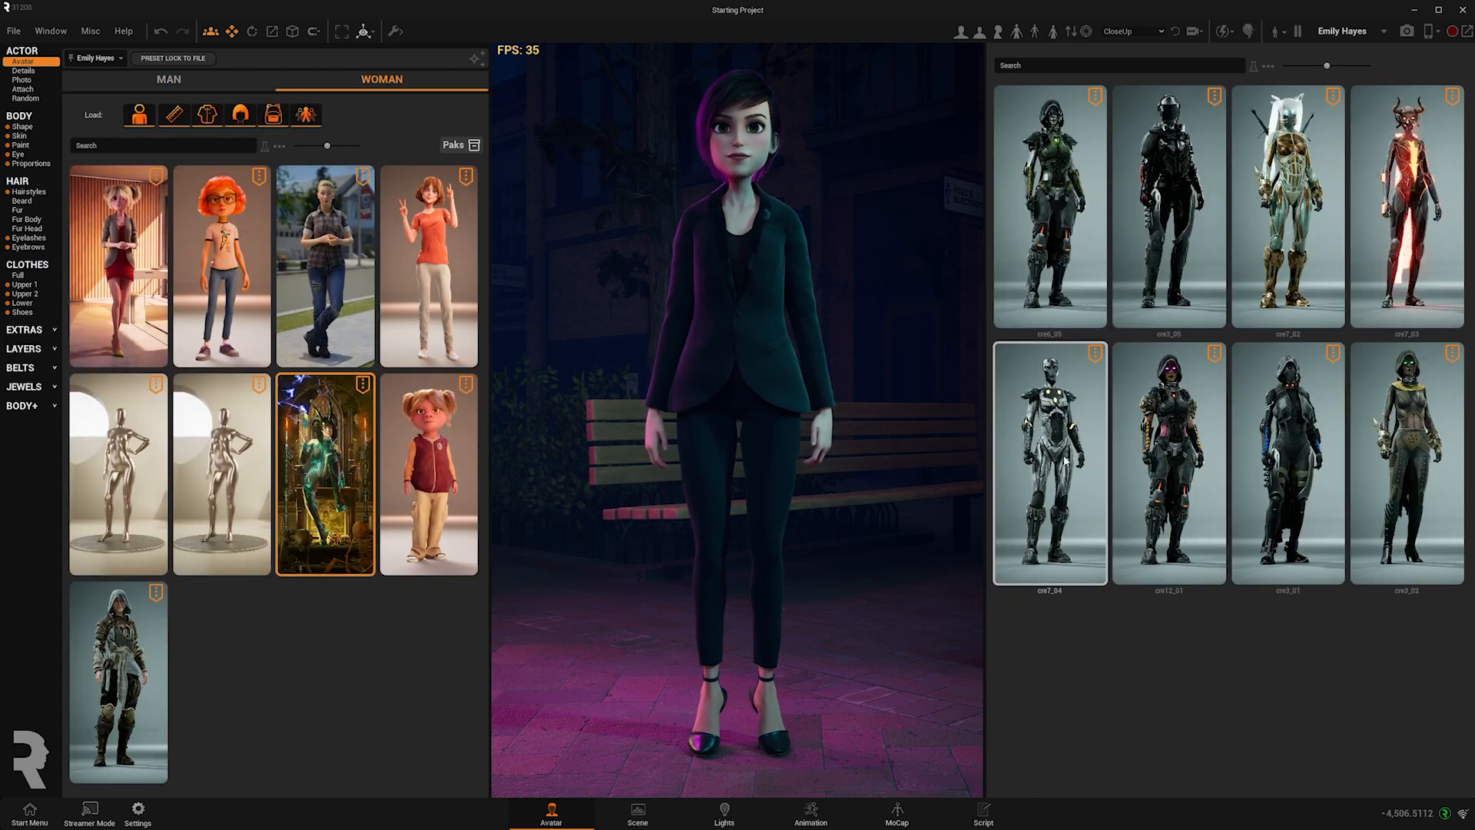
pyautogui.click(1279, 224)
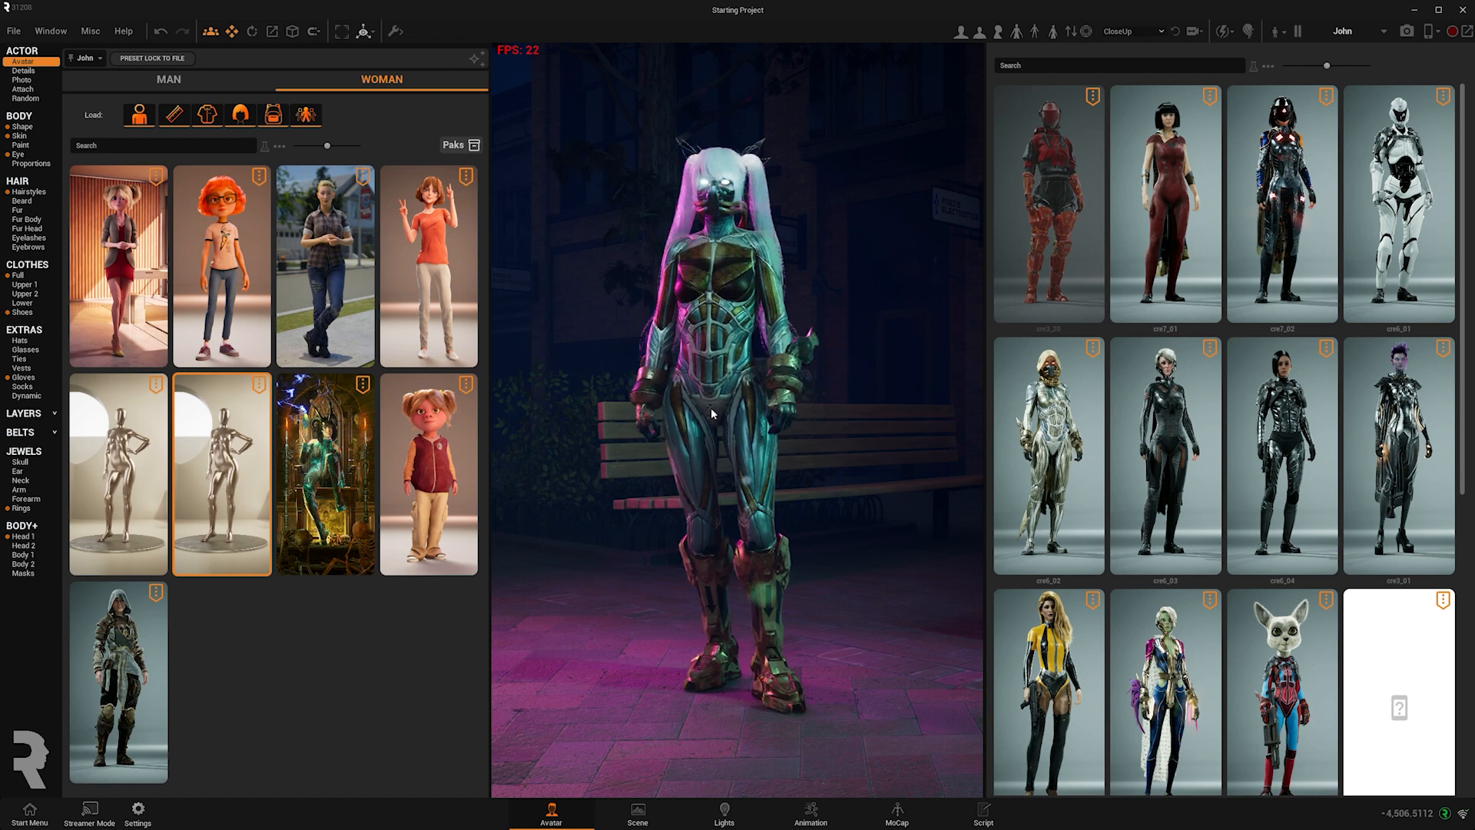
# Make the foreground man the active actor and replace him with the bearded knight in dark armor from the male avatar packs
pyautogui.click(1383, 32)
pyautogui.click(1352, 72)
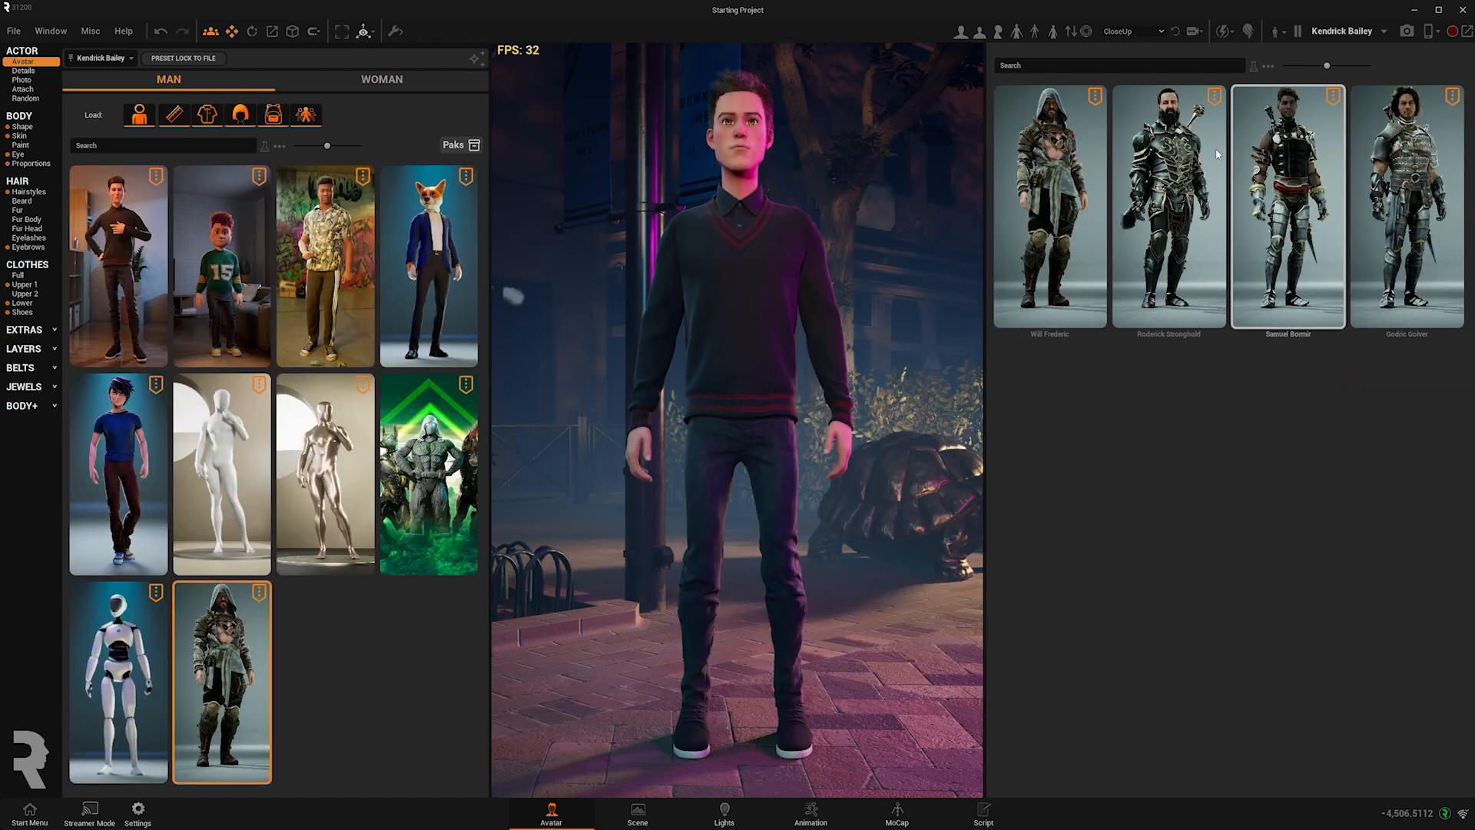
pyautogui.click(1160, 208)
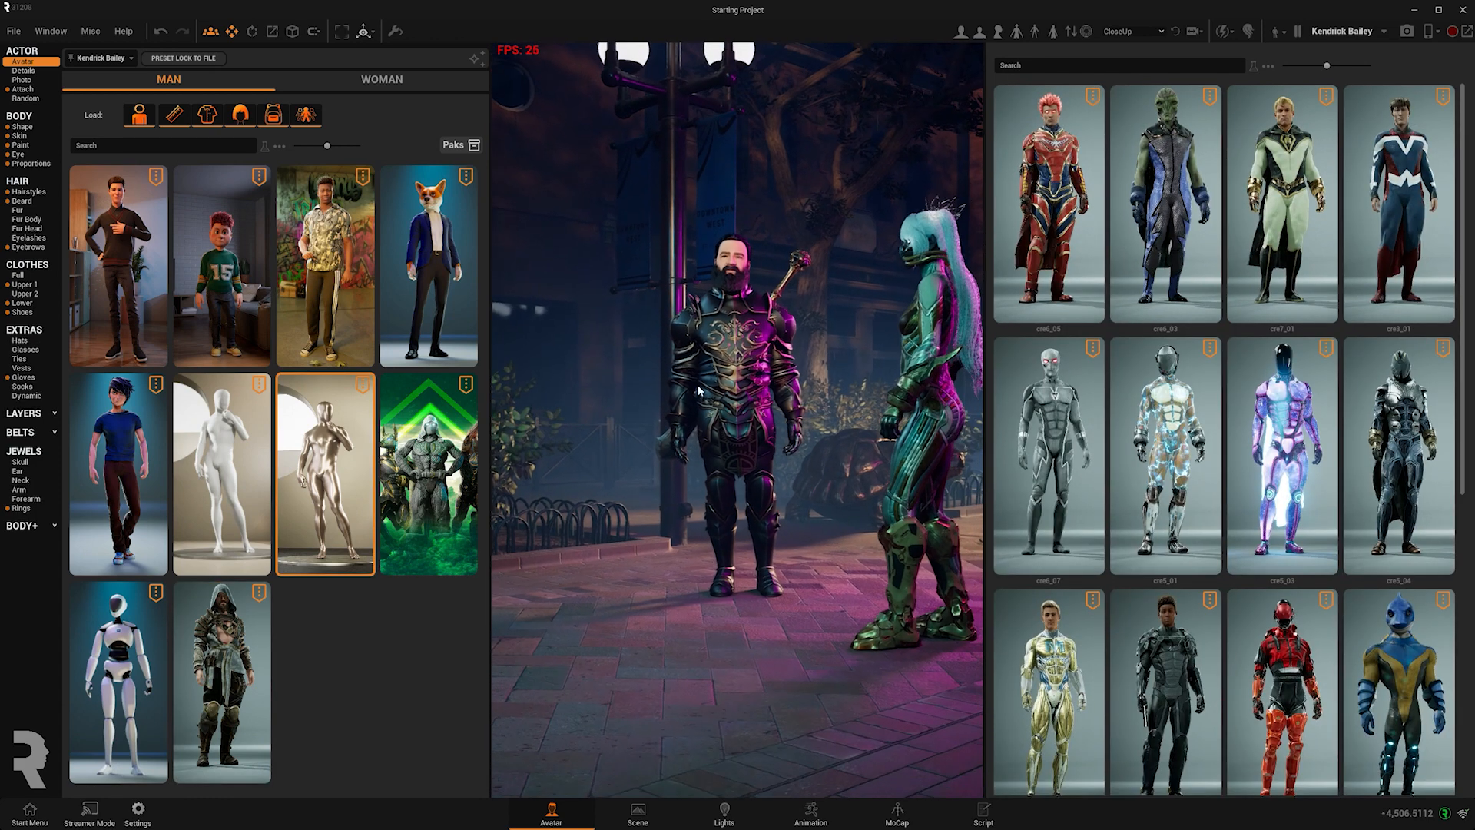
# Return to the Scene workspace and bring up the saved sky and fog presets in the user content
pyautogui.click(649, 820)
pyautogui.scroll(5, 656, 476)
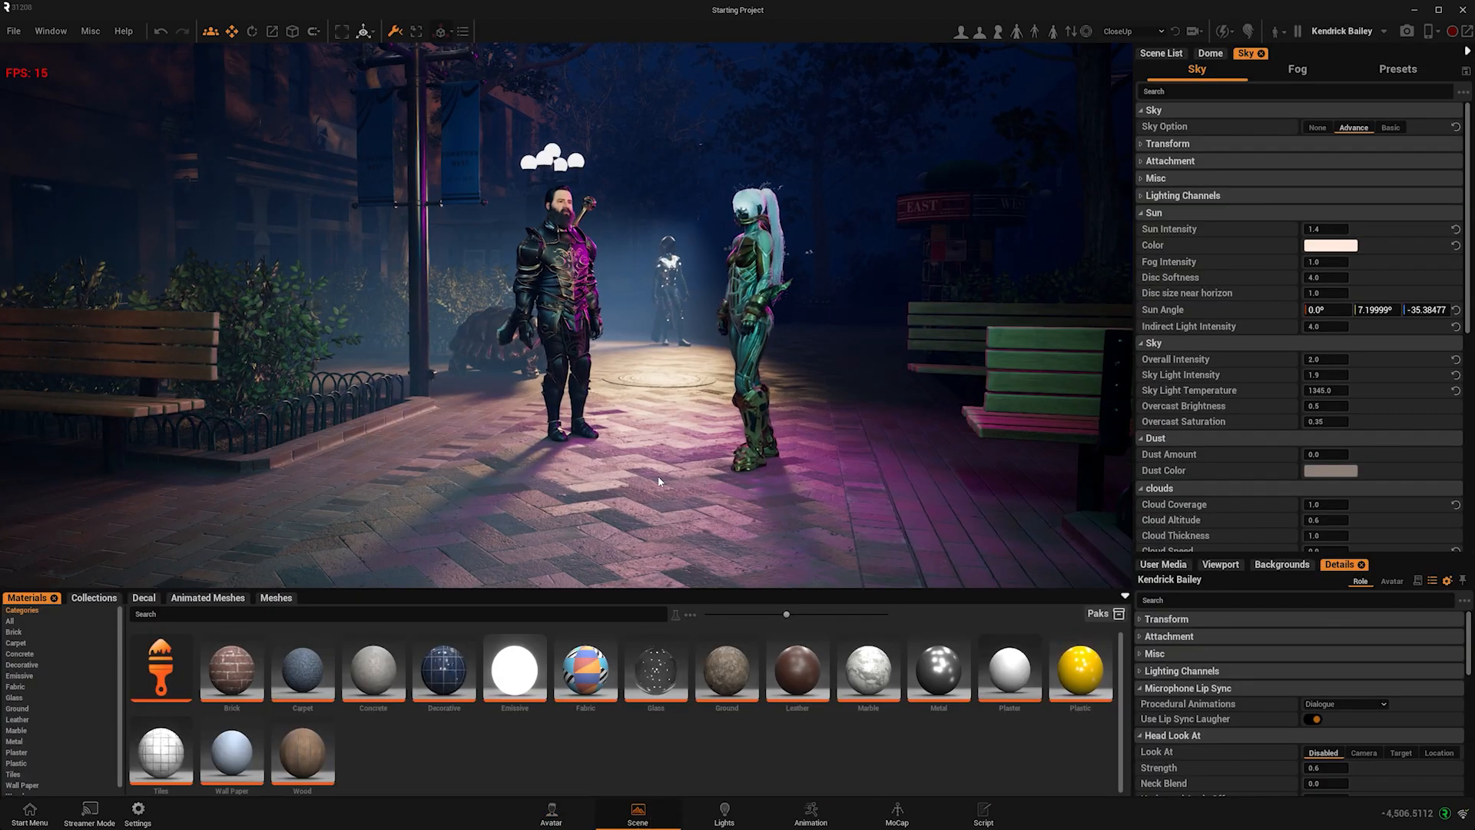
pyautogui.moveTo(657, 476); pyautogui.dragTo(614, 469, button='middle')
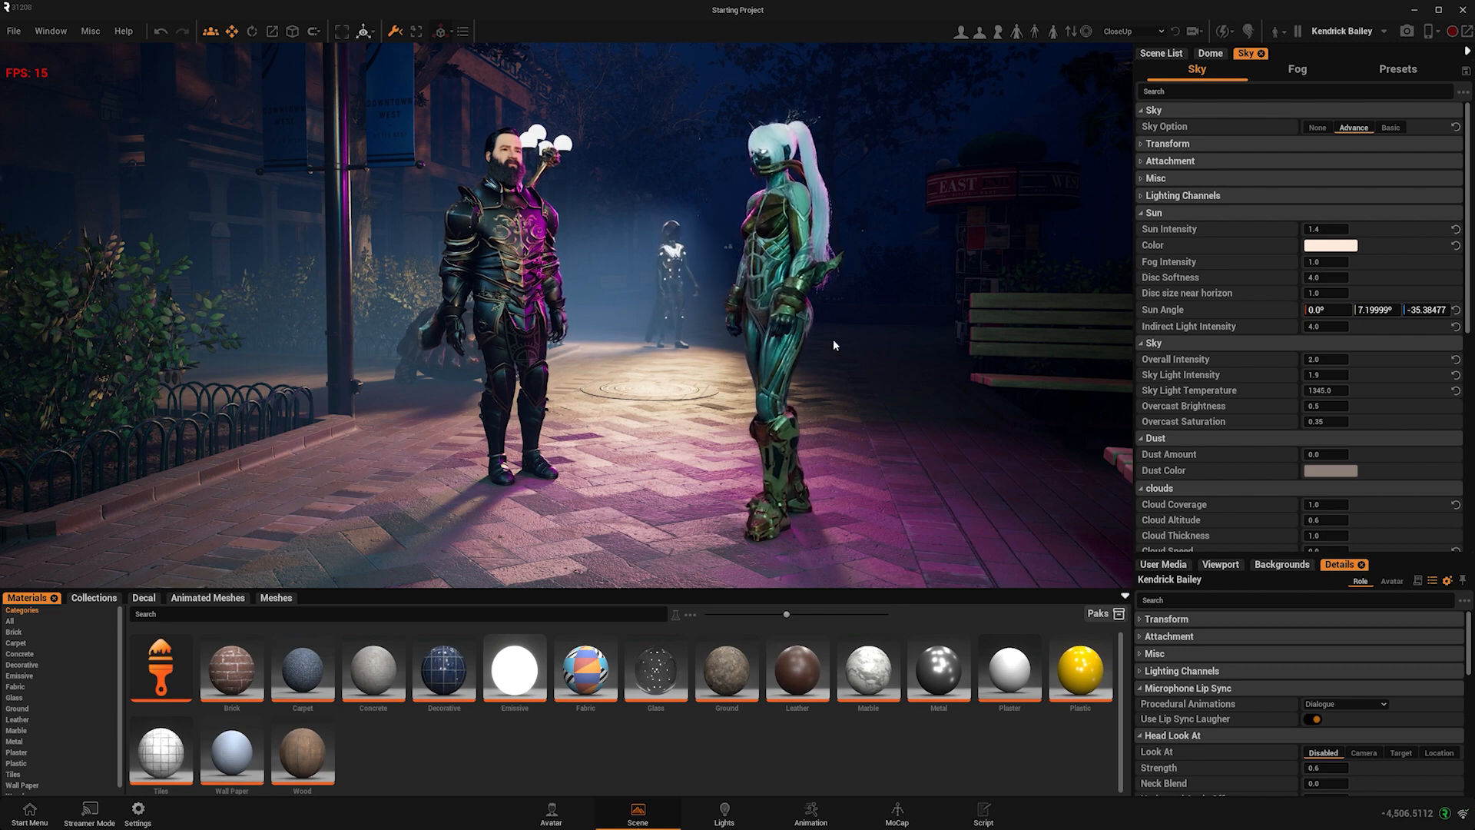
pyautogui.click(1298, 69)
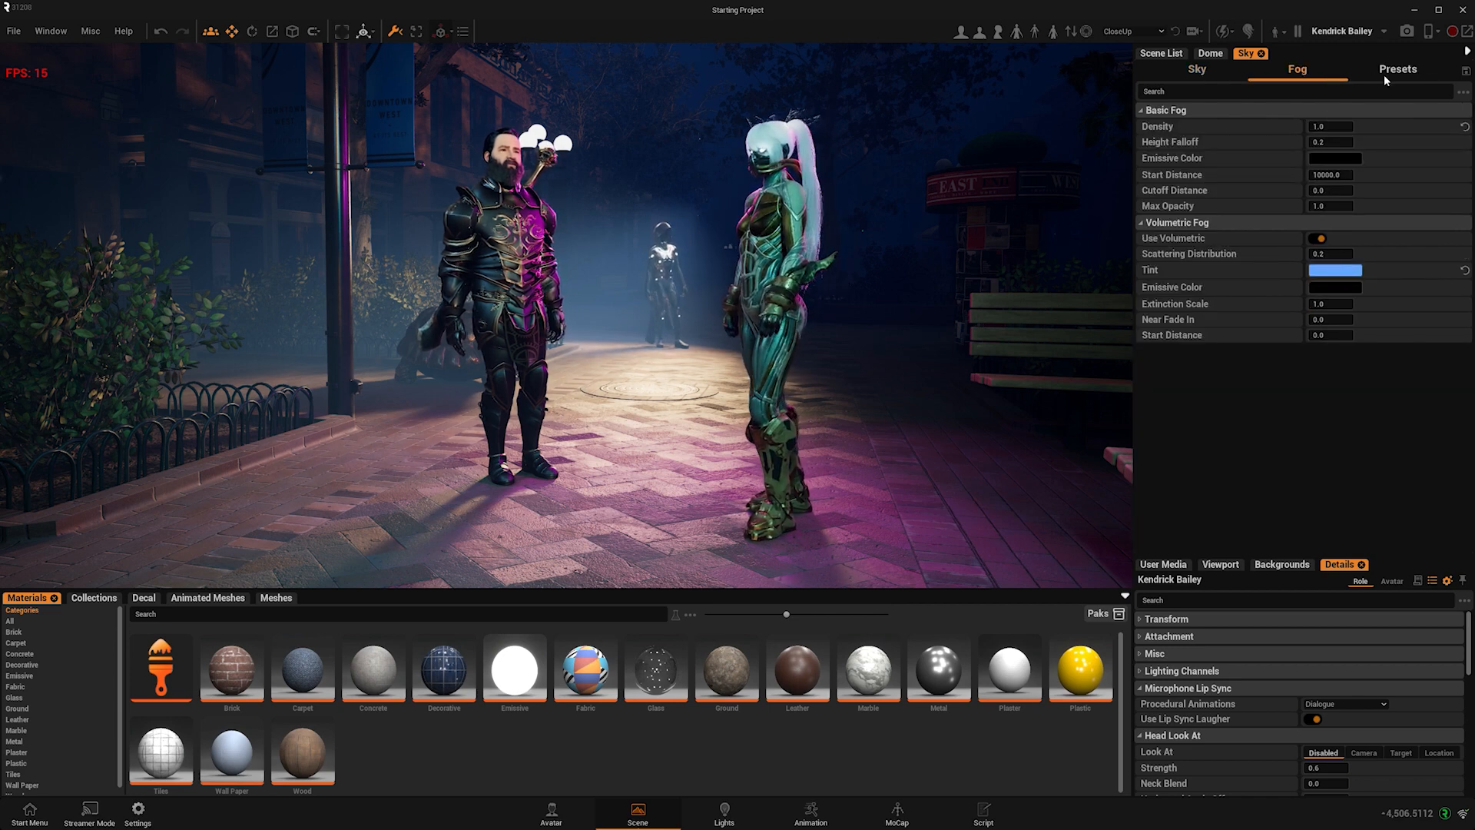
pyautogui.click(1389, 75)
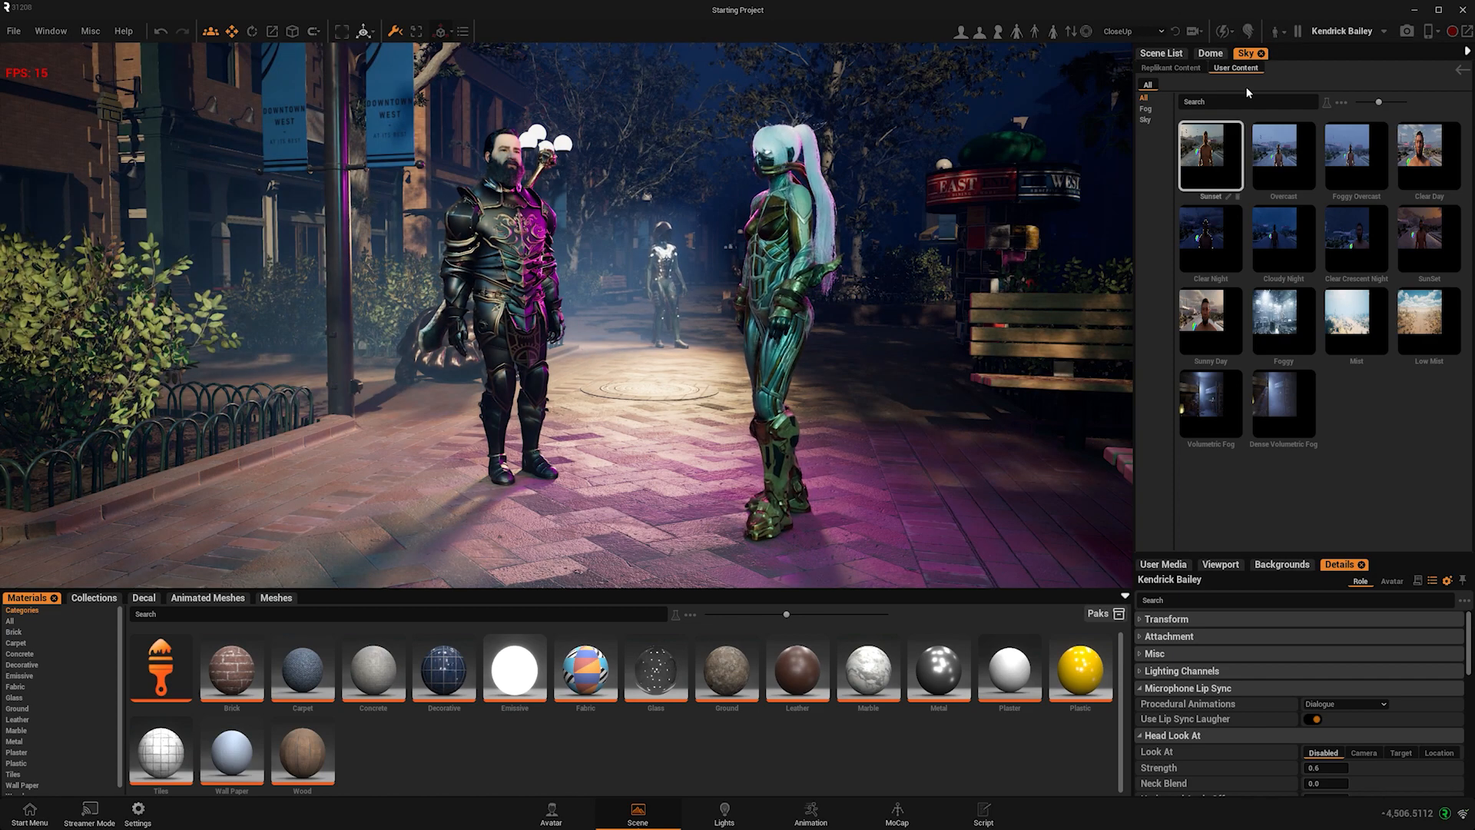
# Turn on the simplified character display that hides hair, and activate Cheap Lighting Mode
pyautogui.click(1249, 31)
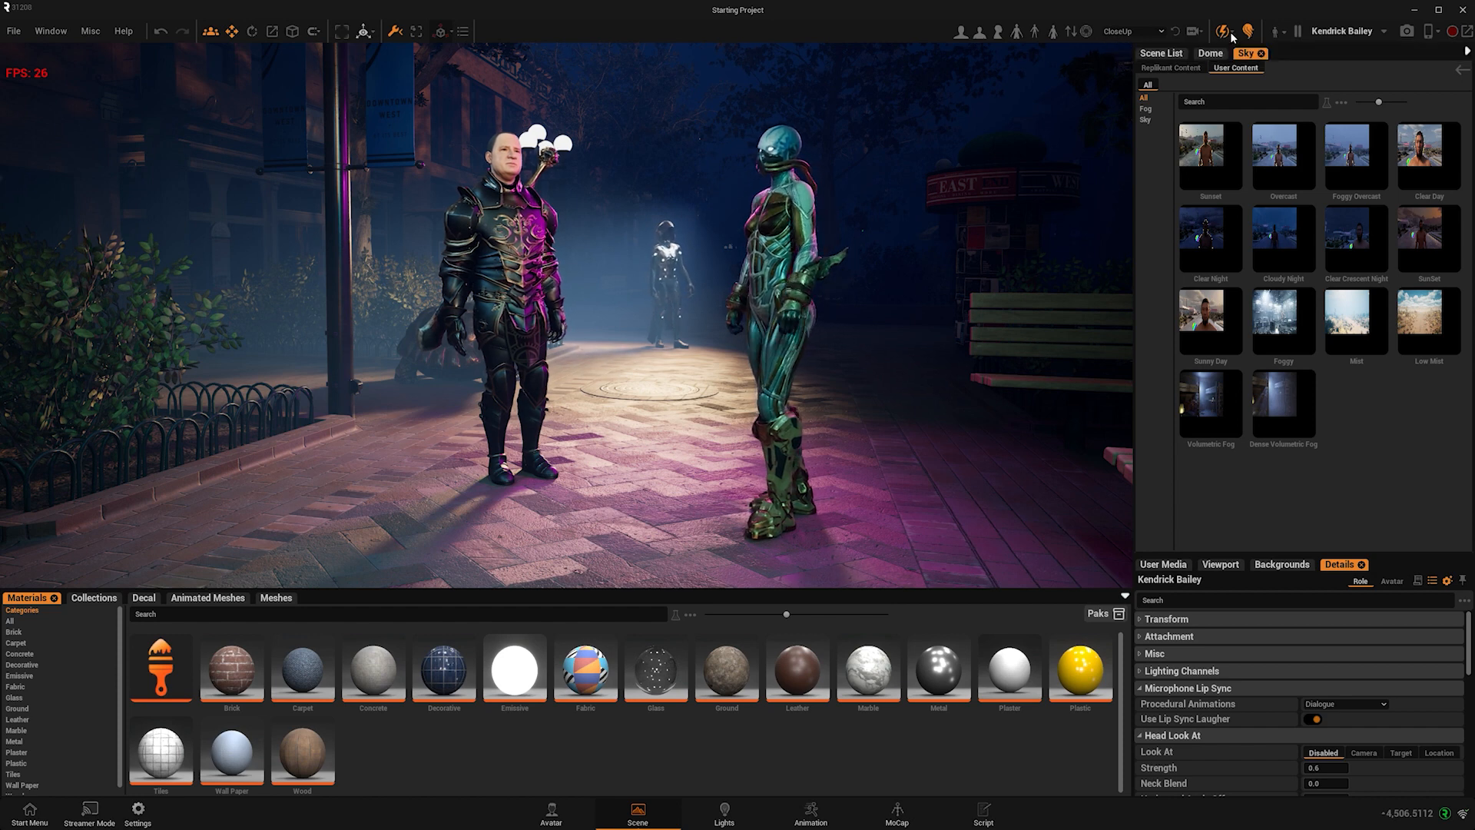
pyautogui.click(1232, 33)
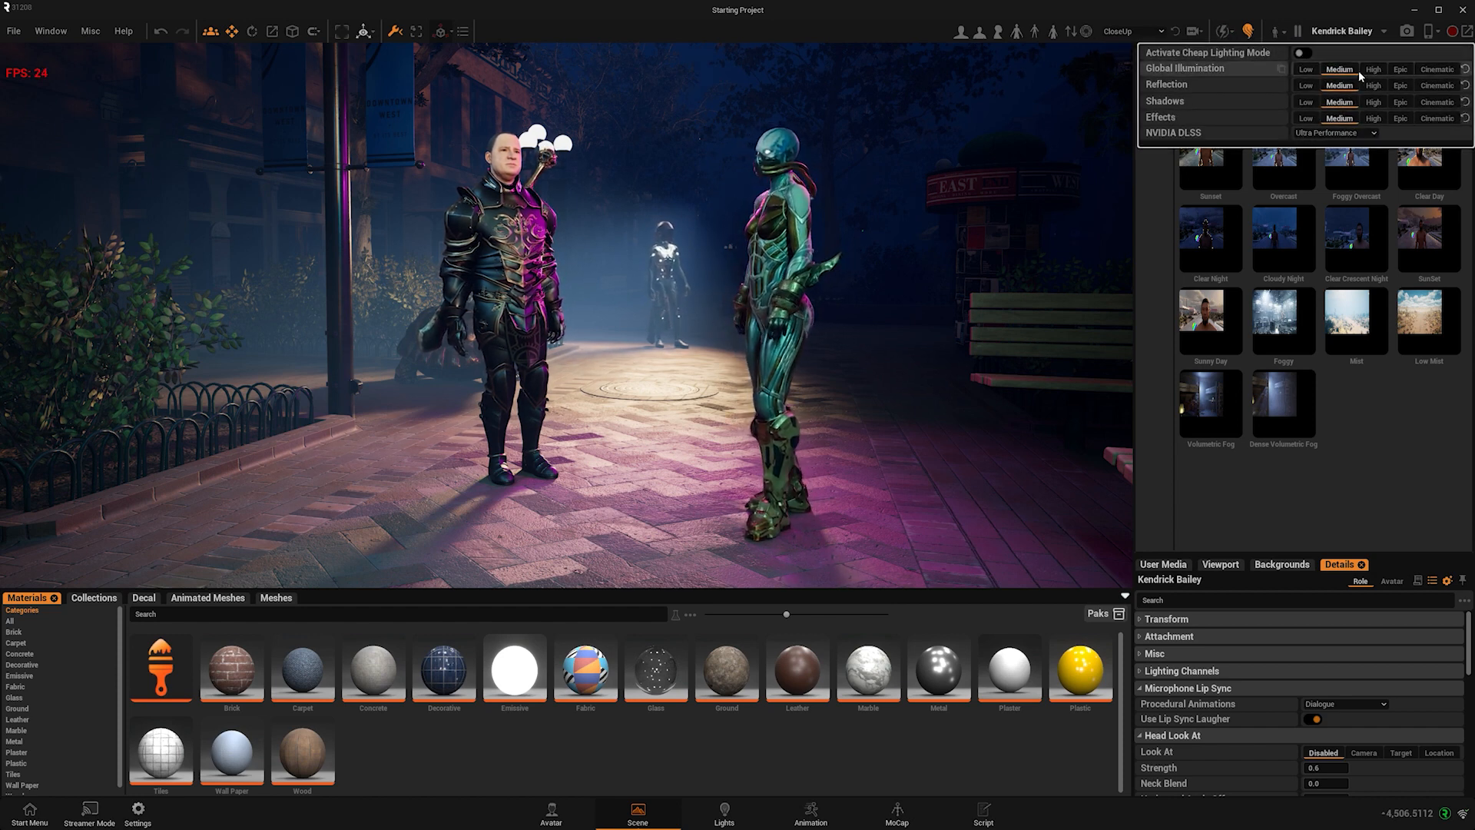
pyautogui.click(1304, 55)
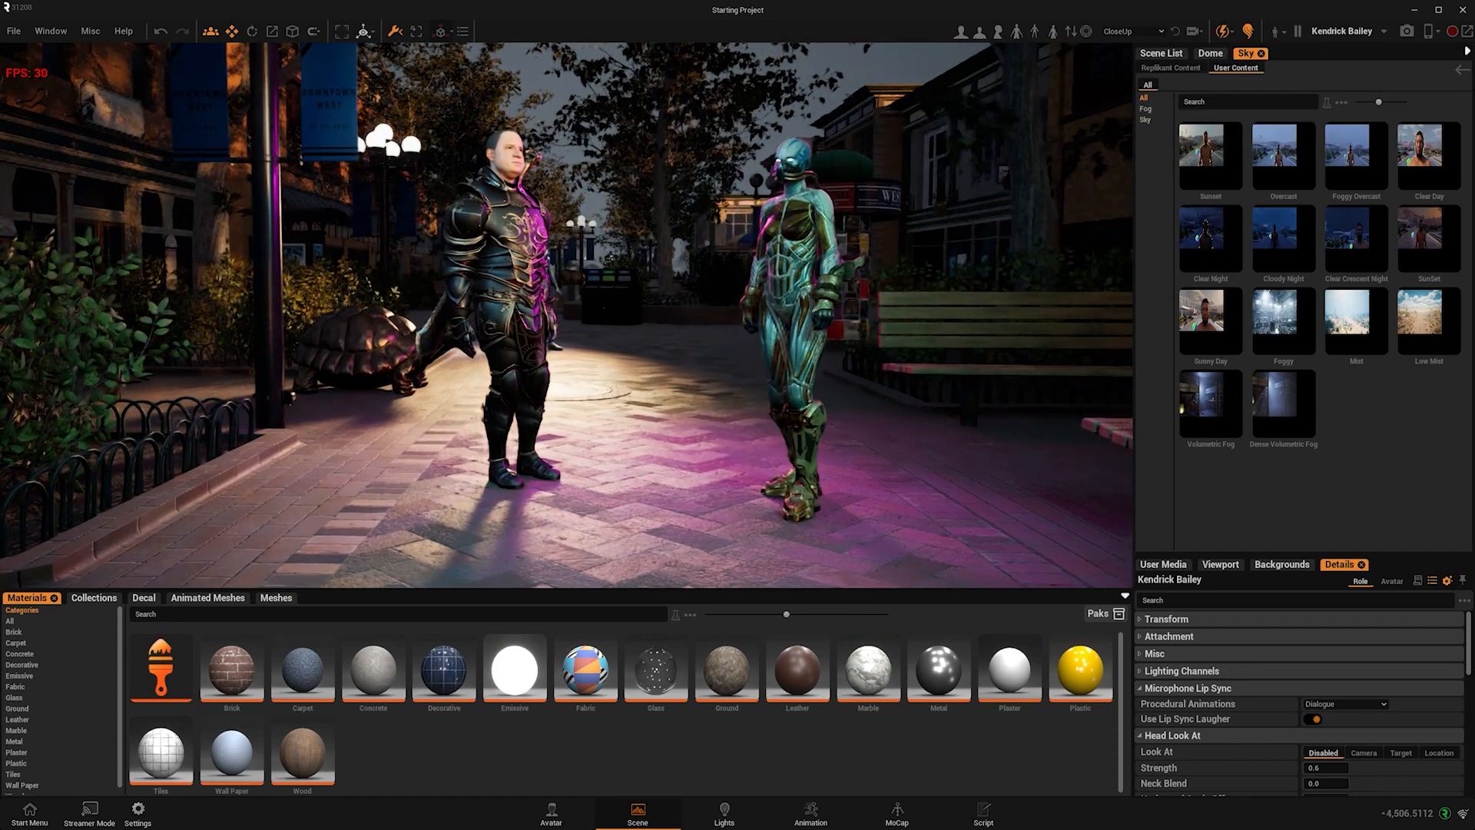
pyautogui.moveTo(640, 264); pyautogui.dragTo(599, 261, button='right')
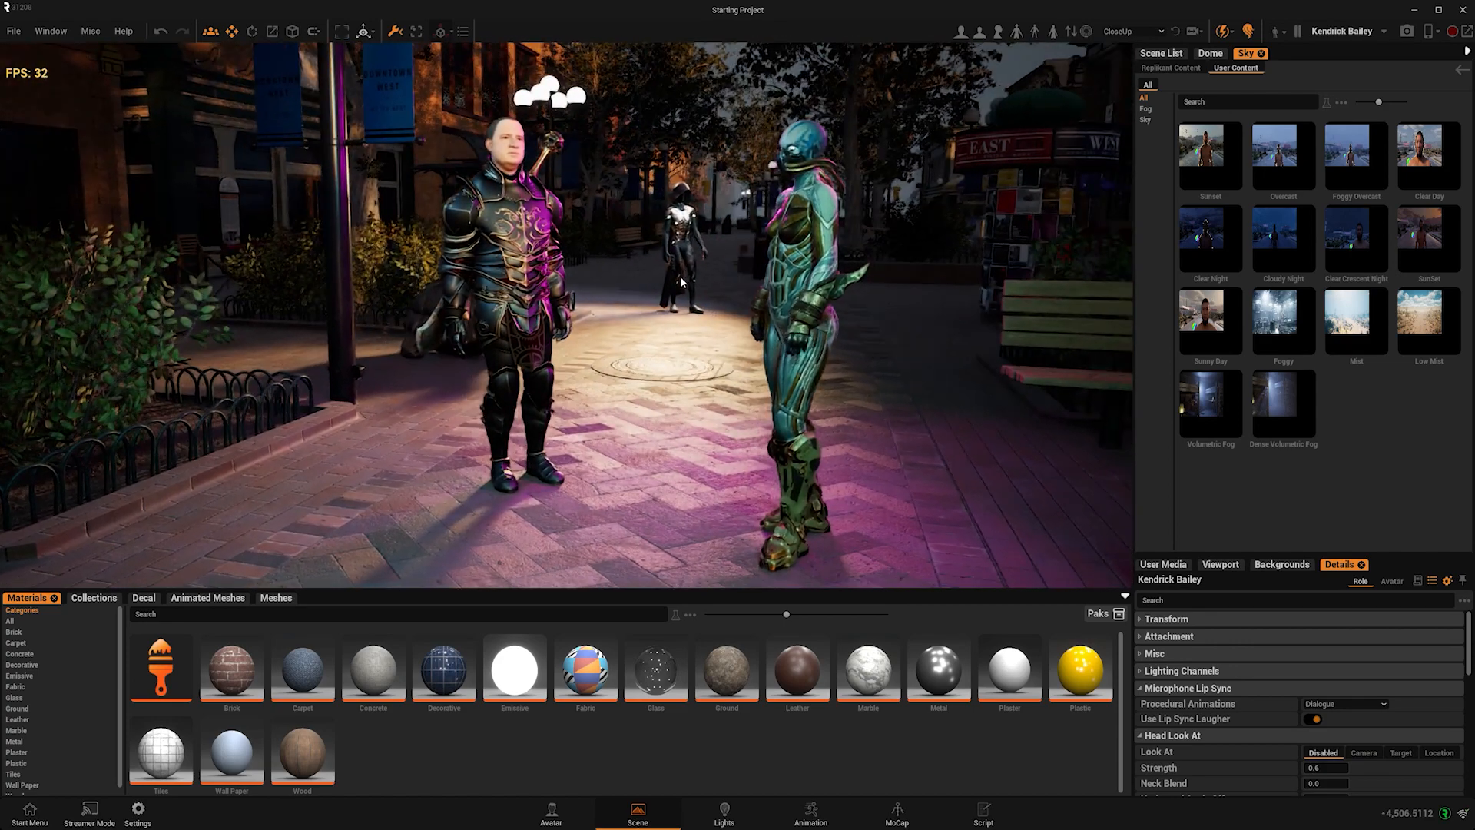
pyautogui.moveTo(755, 261)
pyautogui.mouseDown(button='right')
pyautogui.moveTo(776, 276)
pyautogui.moveTo(761, 278)
pyautogui.mouseUp(button='right')
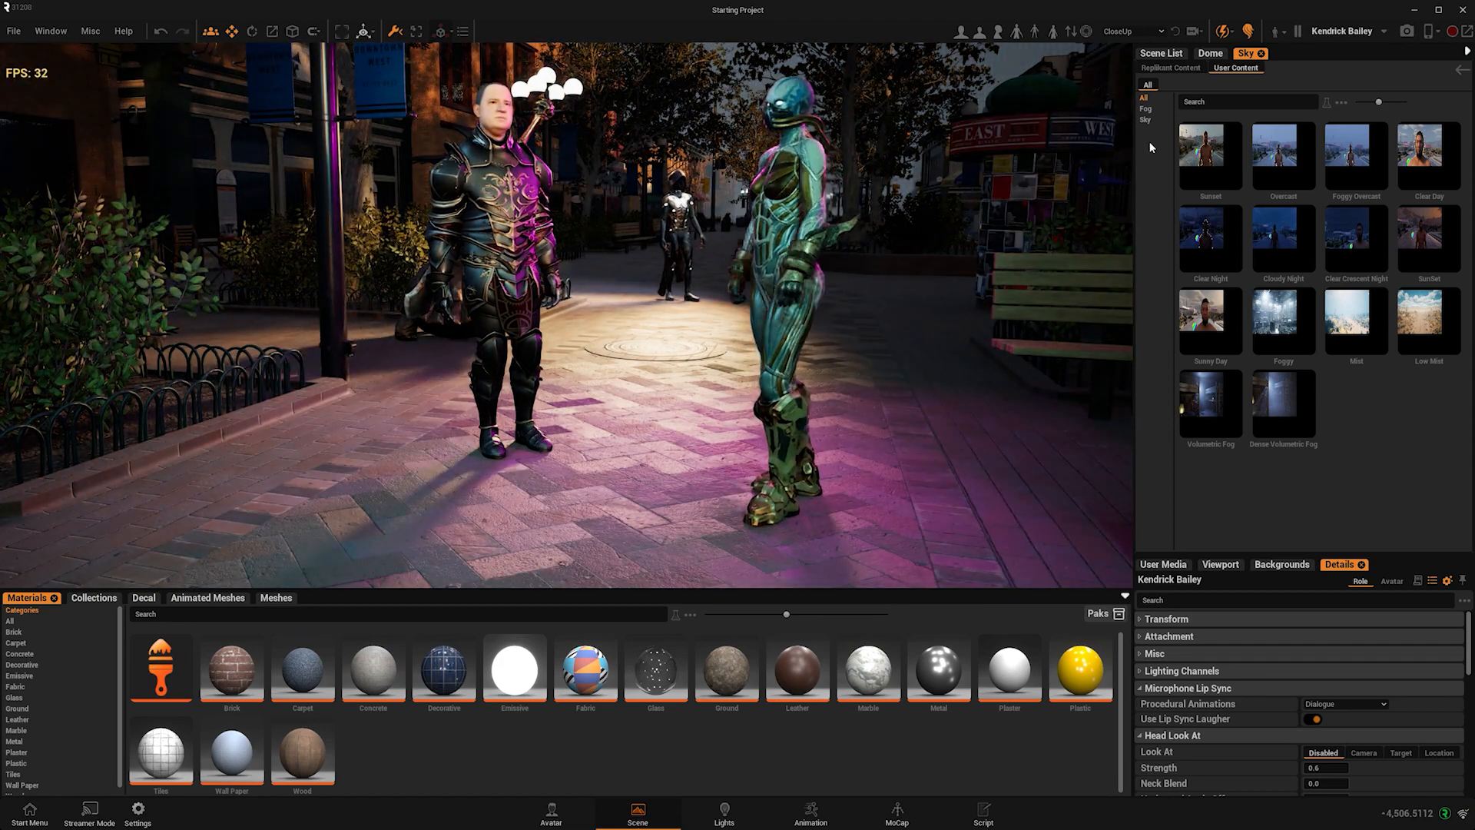
# Try the Sunset, Overcast and Clear Day sky presets on the street scene
pyautogui.click(1221, 158)
pyautogui.click(1308, 161)
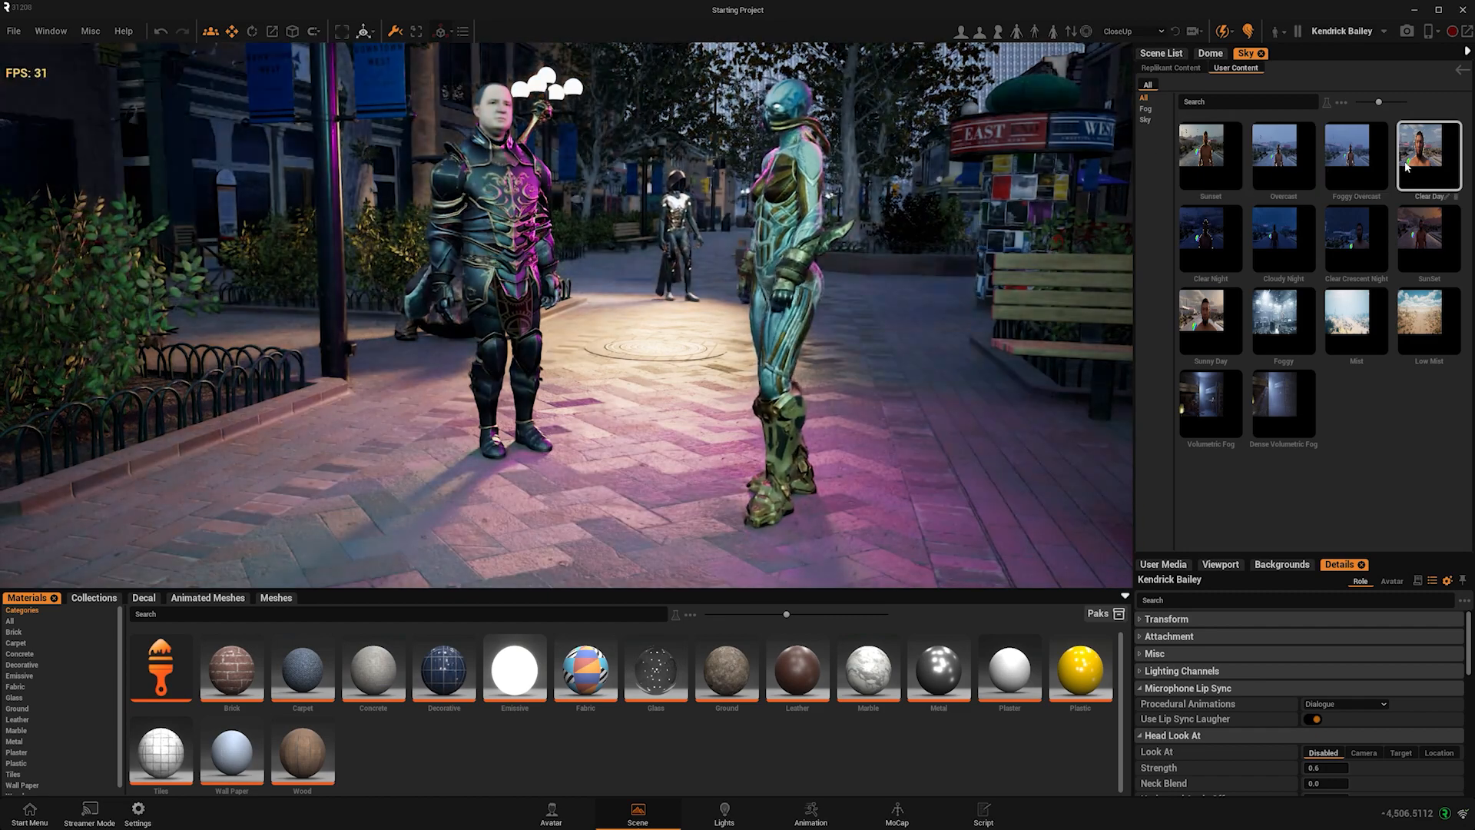
pyautogui.click(1427, 157)
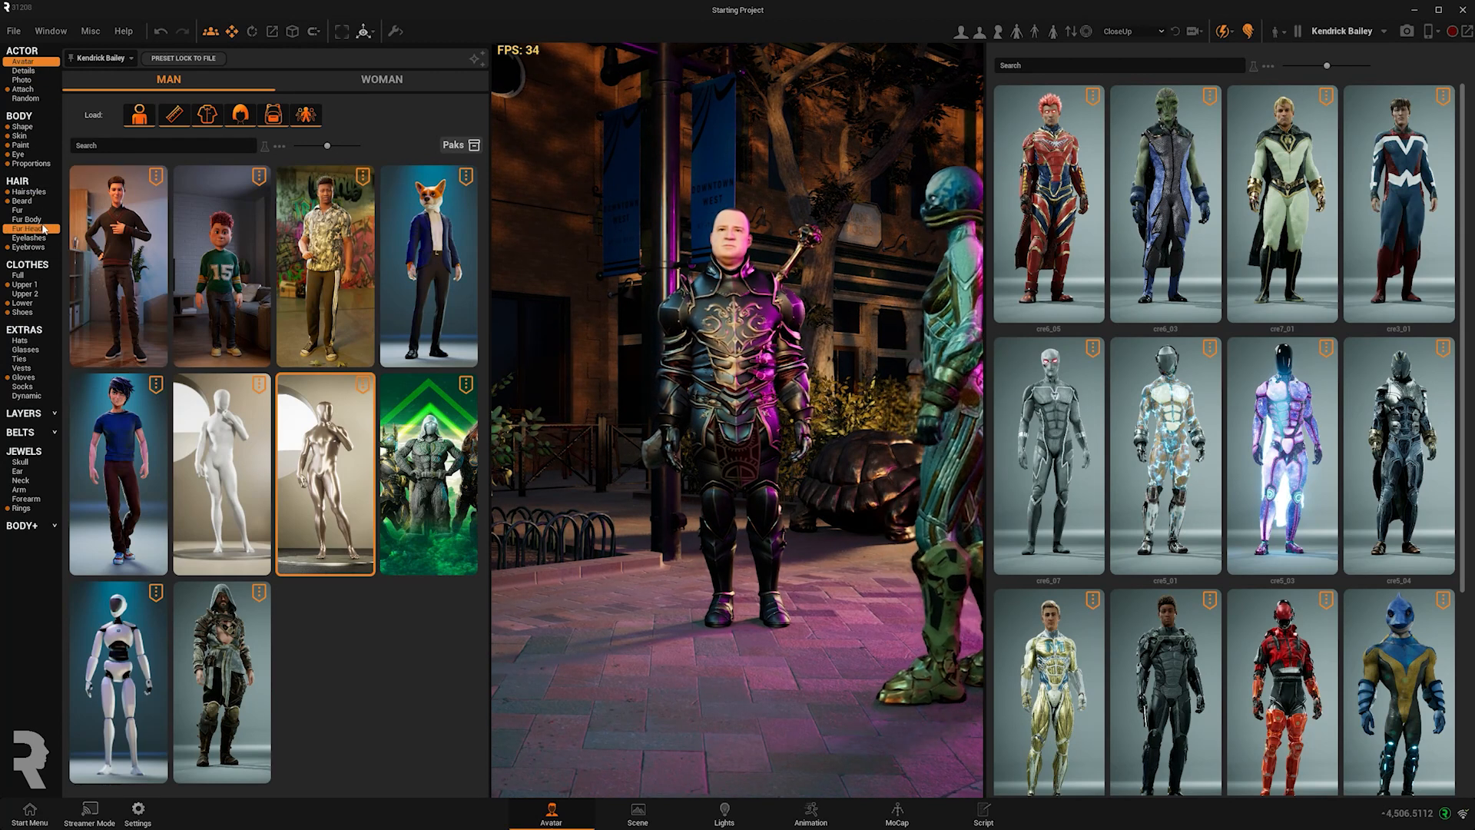
# Try the star and dark denim shirts on the bald man, and settle on the white short-sleeved shirt with red bow tie
pyautogui.click(364, 240)
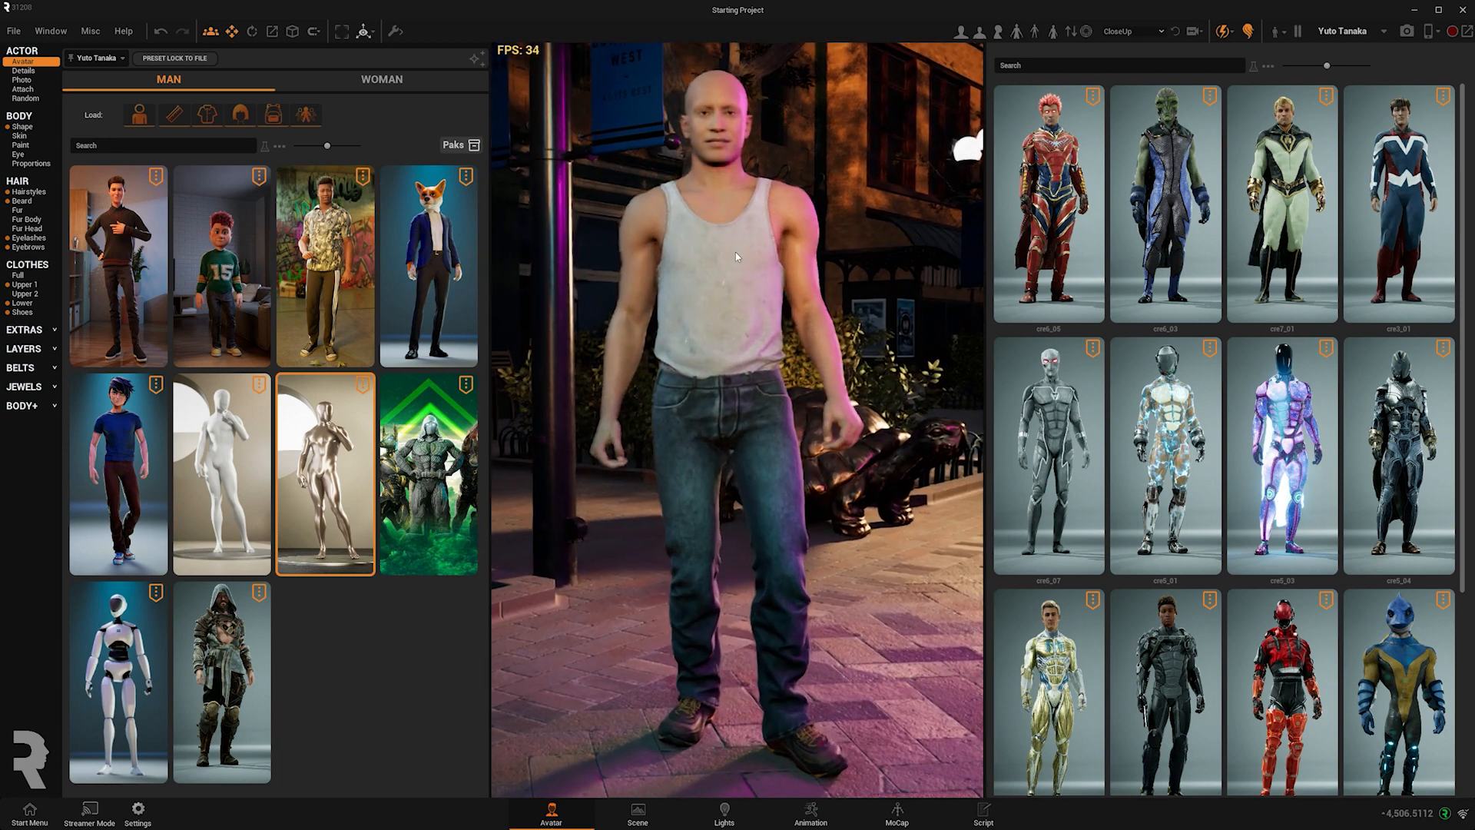
pyautogui.click(31, 284)
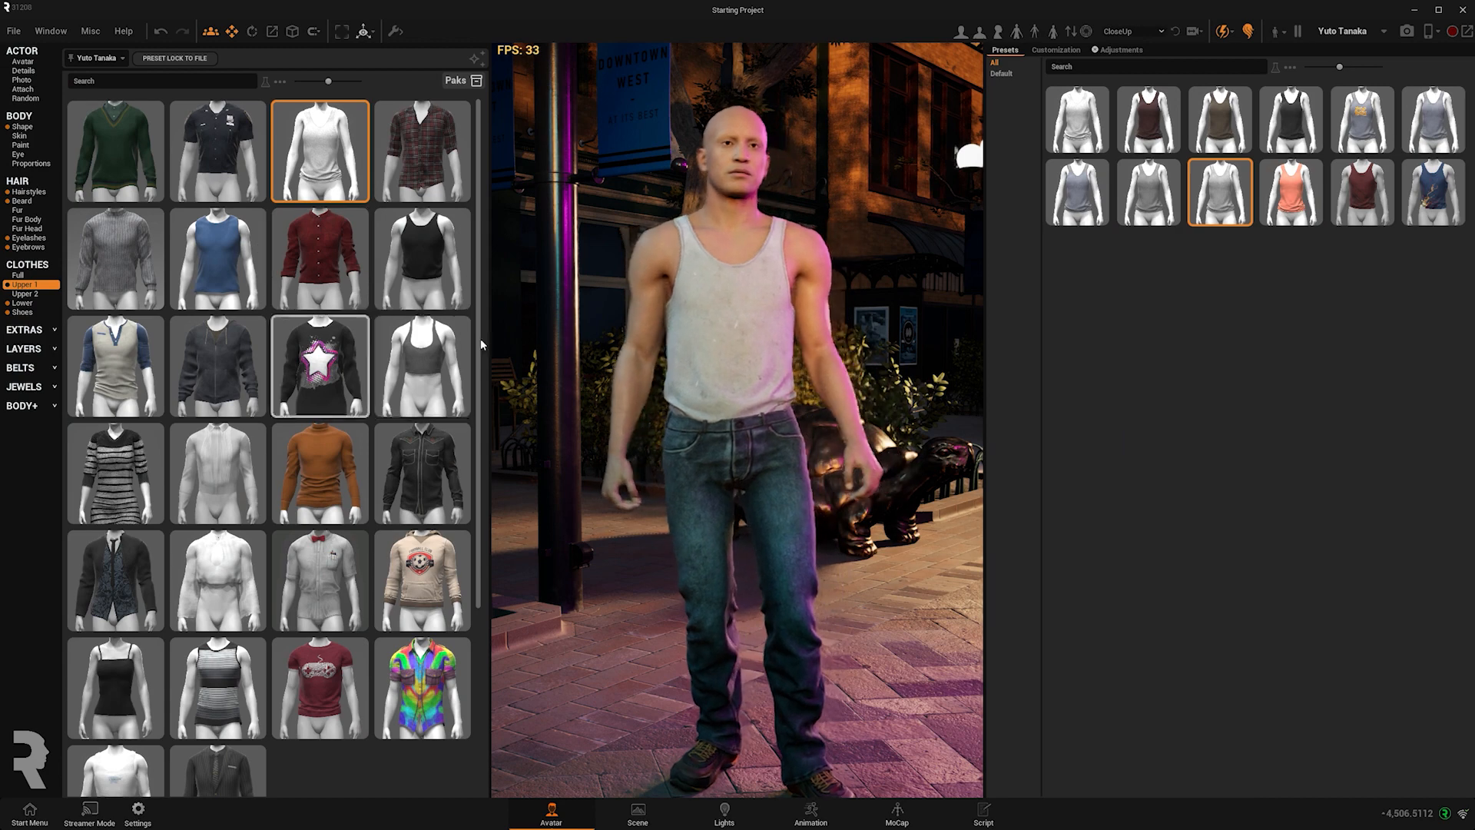
pyautogui.click(319, 366)
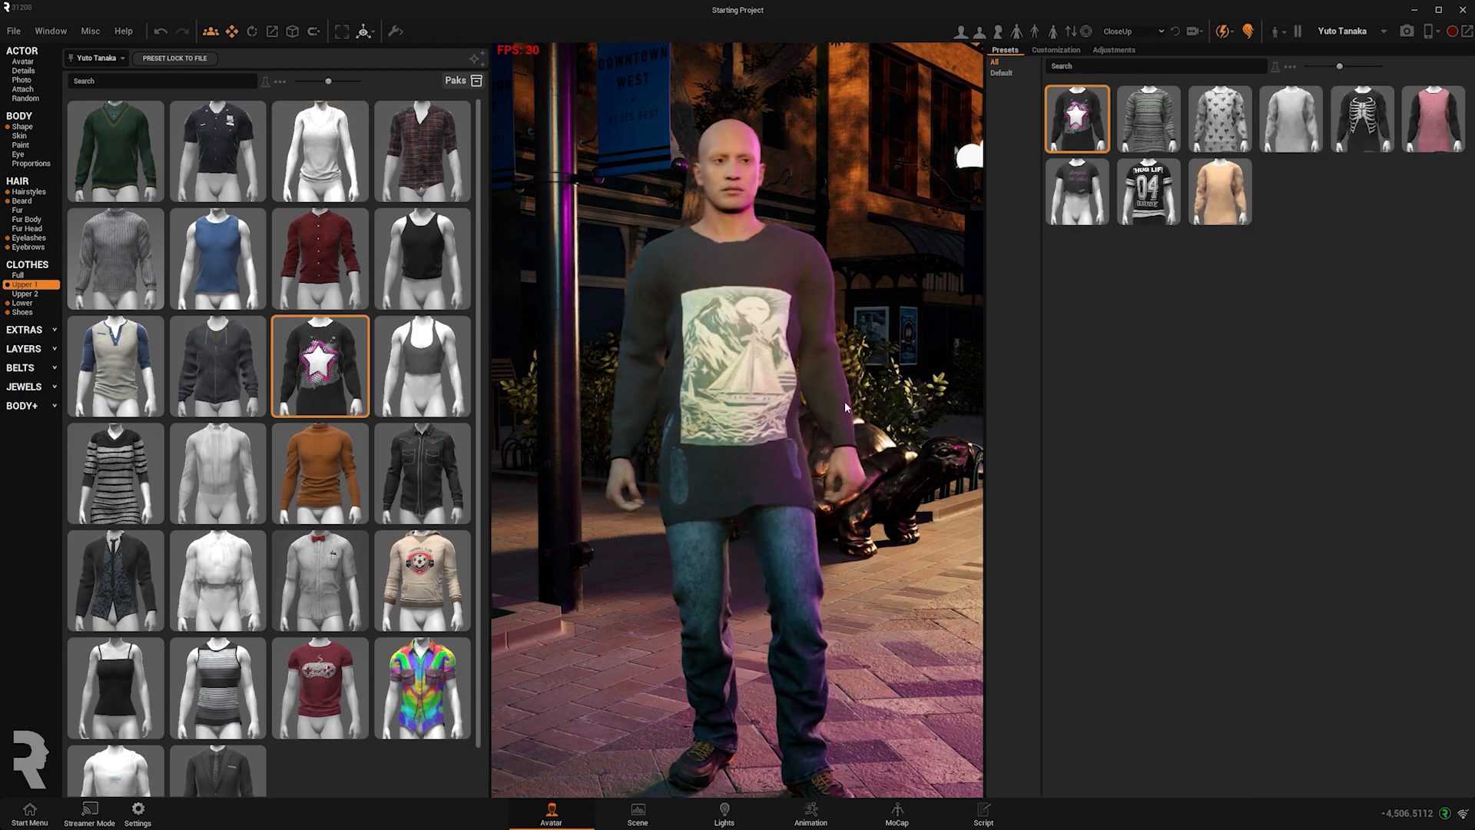
pyautogui.click(421, 469)
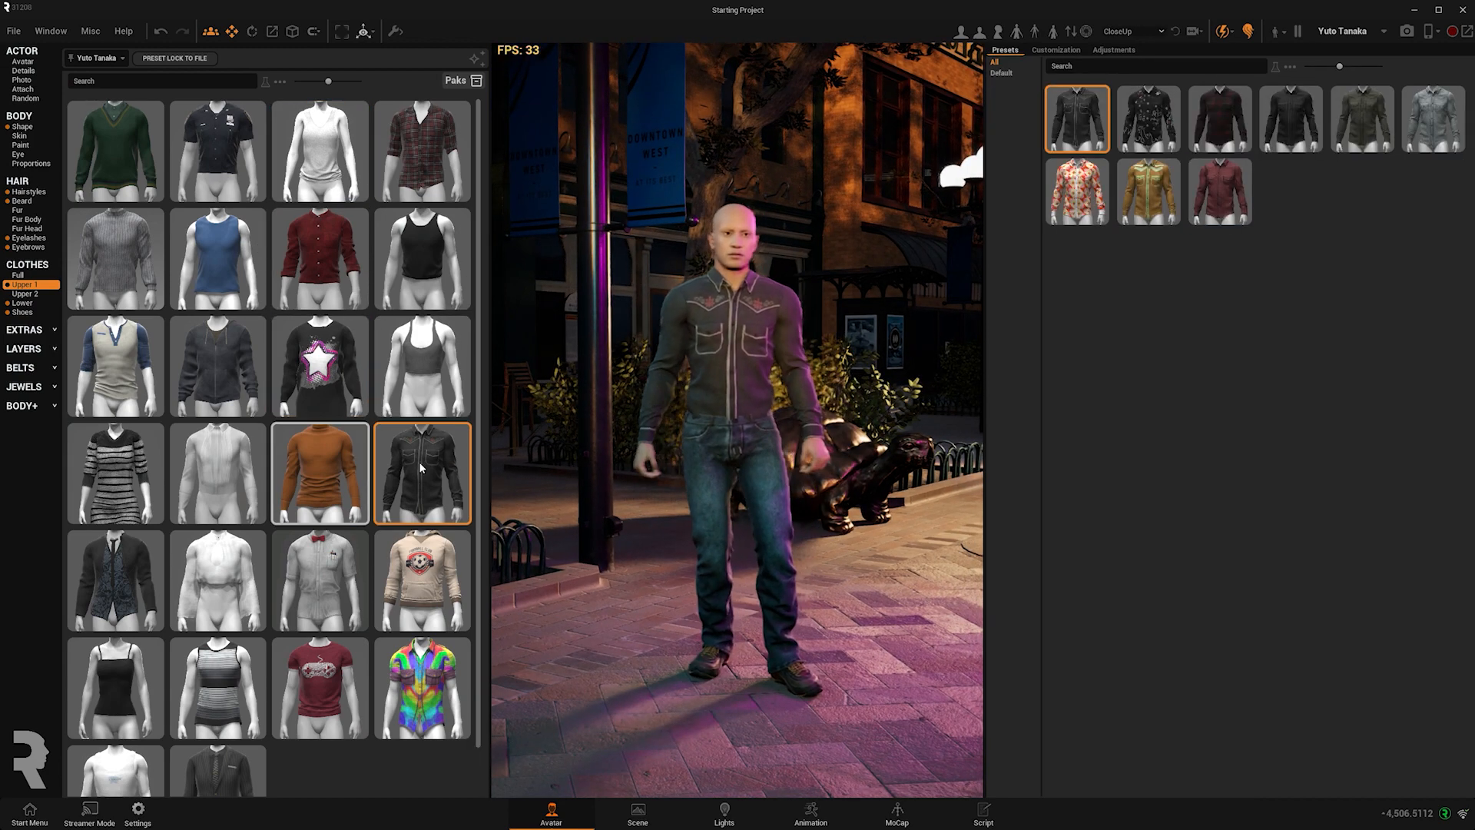
pyautogui.click(321, 614)
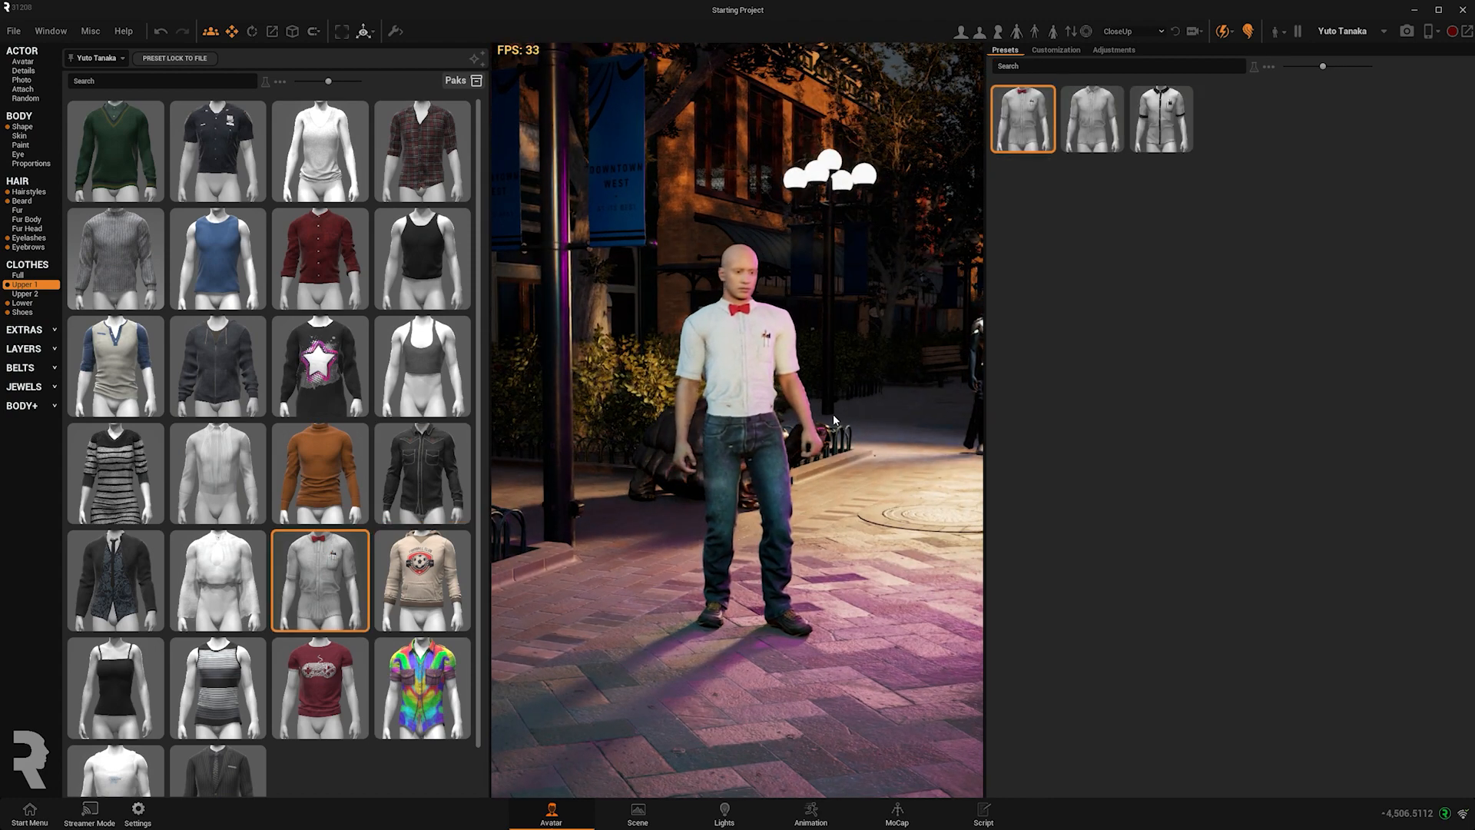
# Adjust the bow-tied man's body shape, and apply the Tall 02 proportions preset to him
pyautogui.click(22, 126)
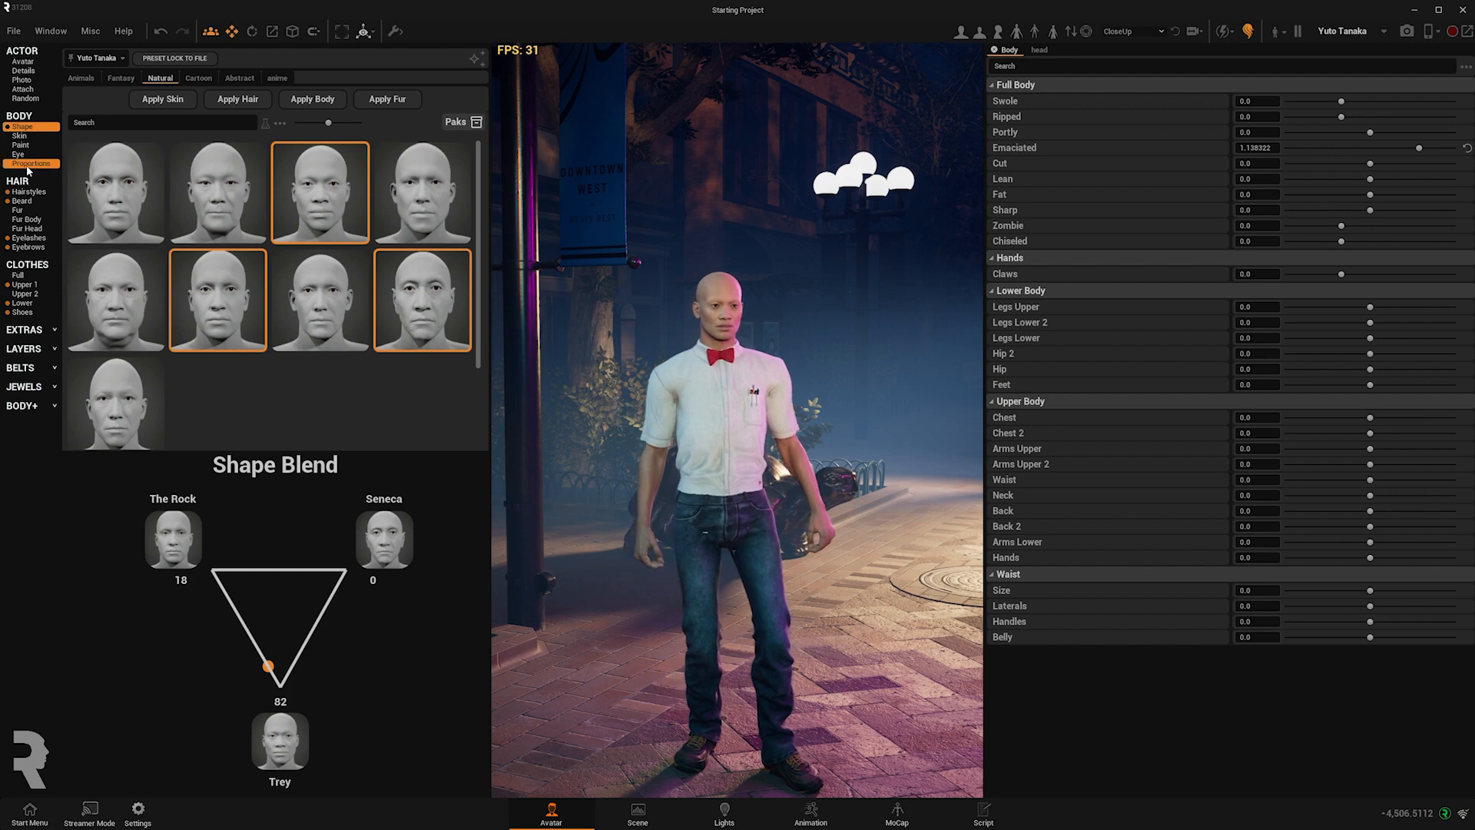
pyautogui.click(27, 166)
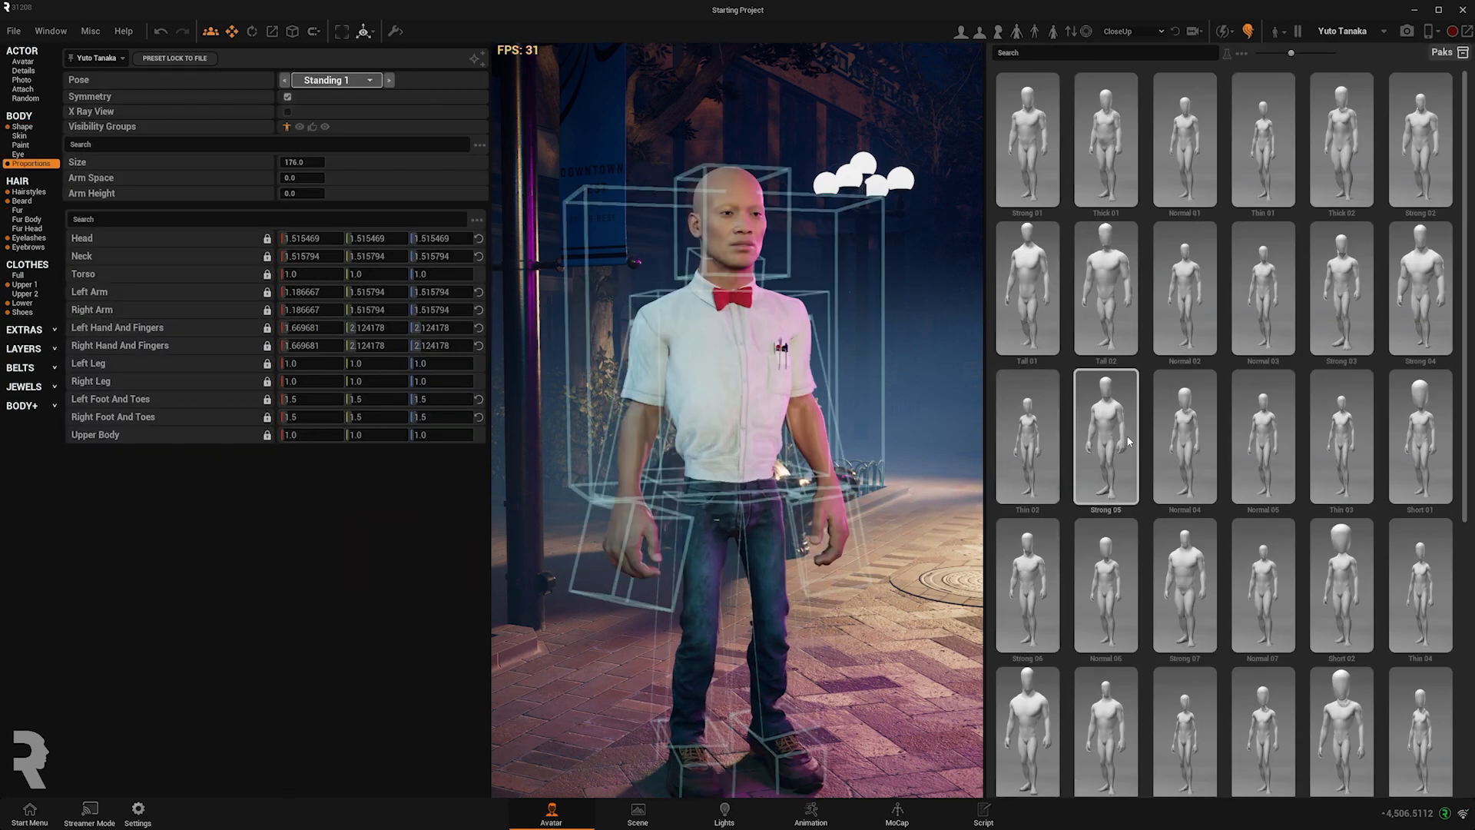
pyautogui.click(1100, 302)
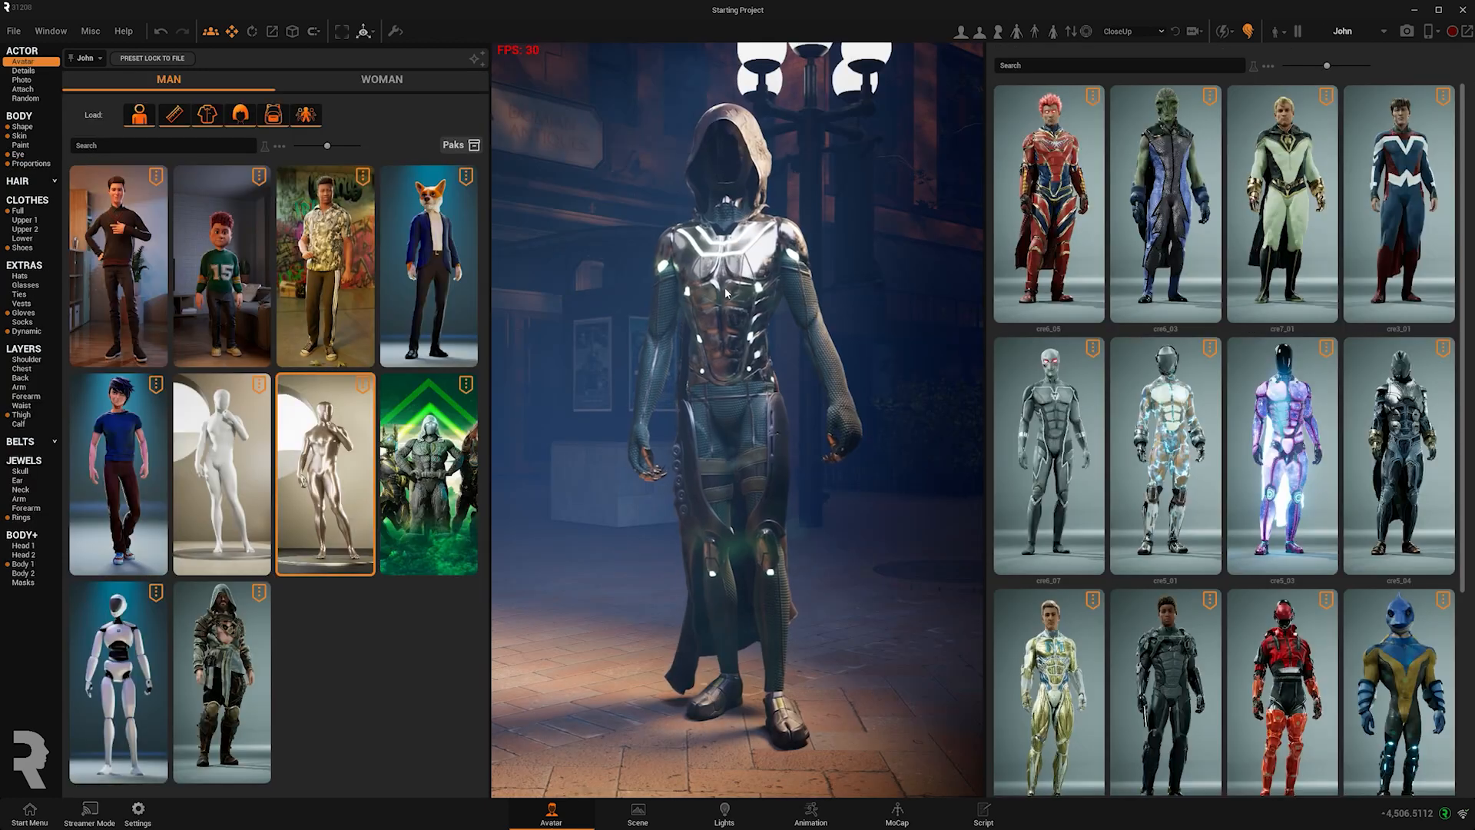
# Bring up the stylized boy avatar pack and limit preset loading to body proportions for the hooded cyber character
pyautogui.click(229, 277)
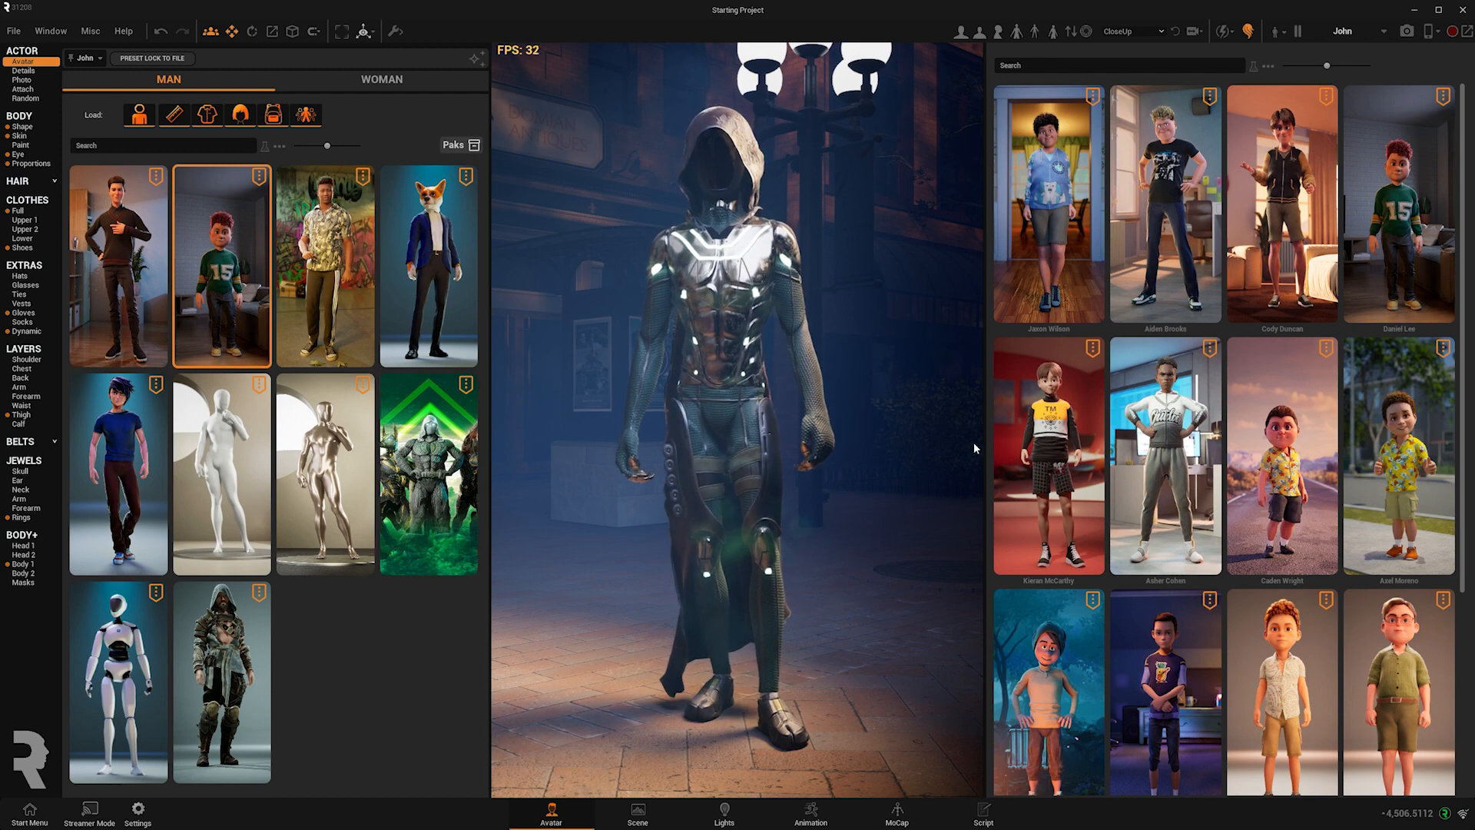
pyautogui.click(139, 119)
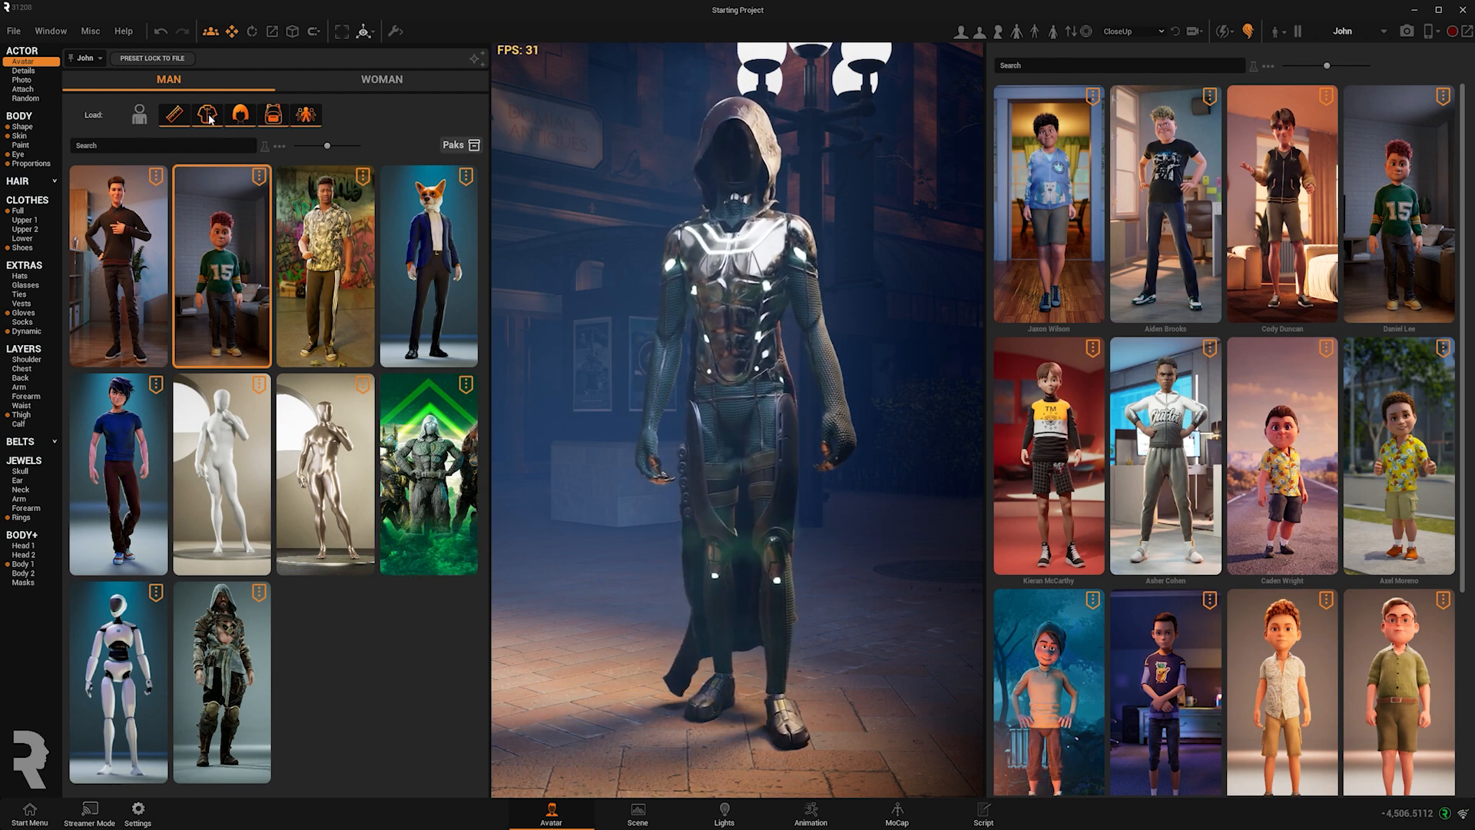
pyautogui.click(240, 115)
pyautogui.click(272, 116)
pyautogui.click(306, 115)
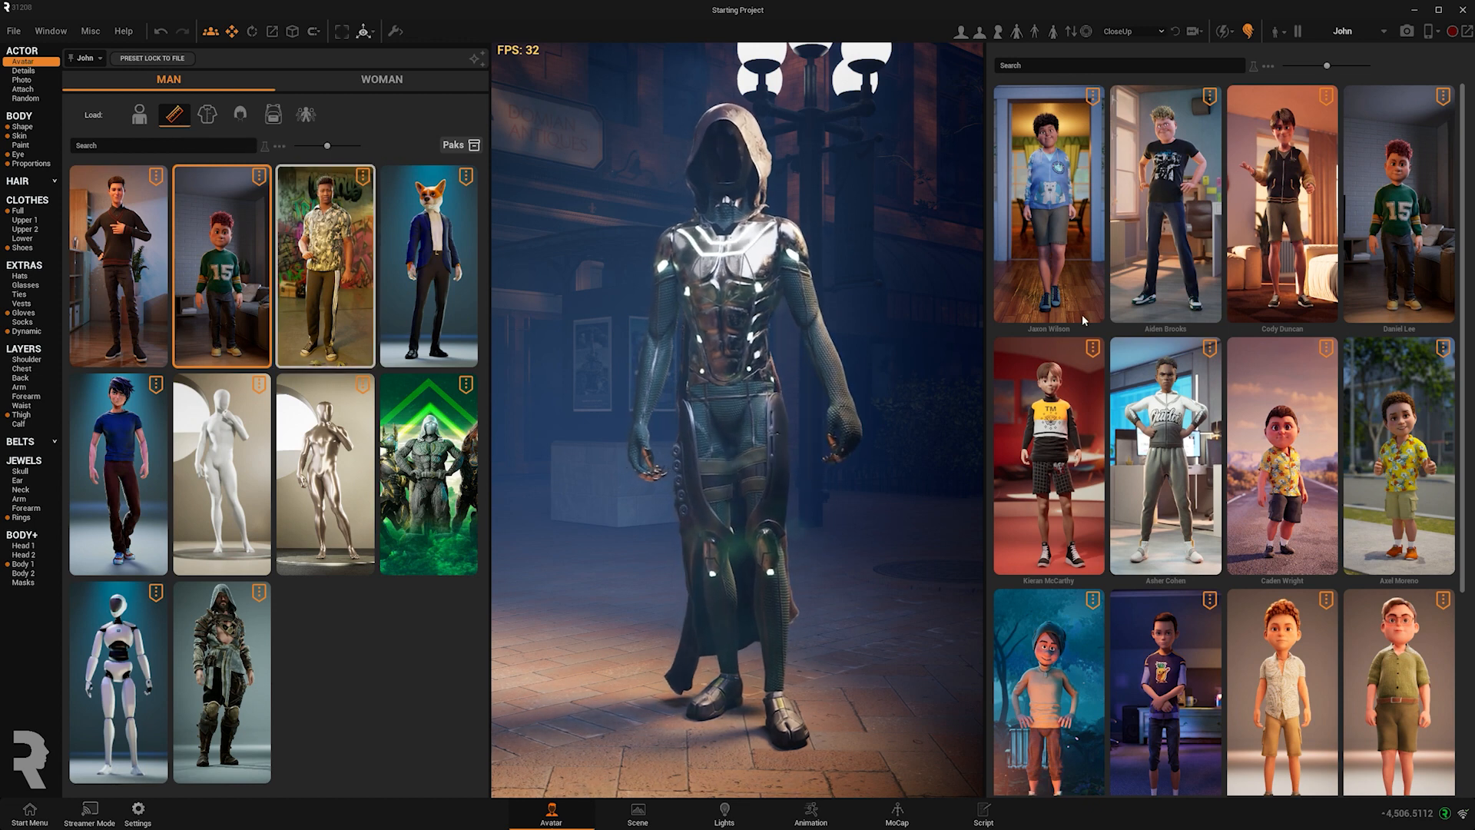
# Try the proportions of several stylized boy presets on the hooded character, ending with the boy in the dark purple shirt
pyautogui.click(1350, 242)
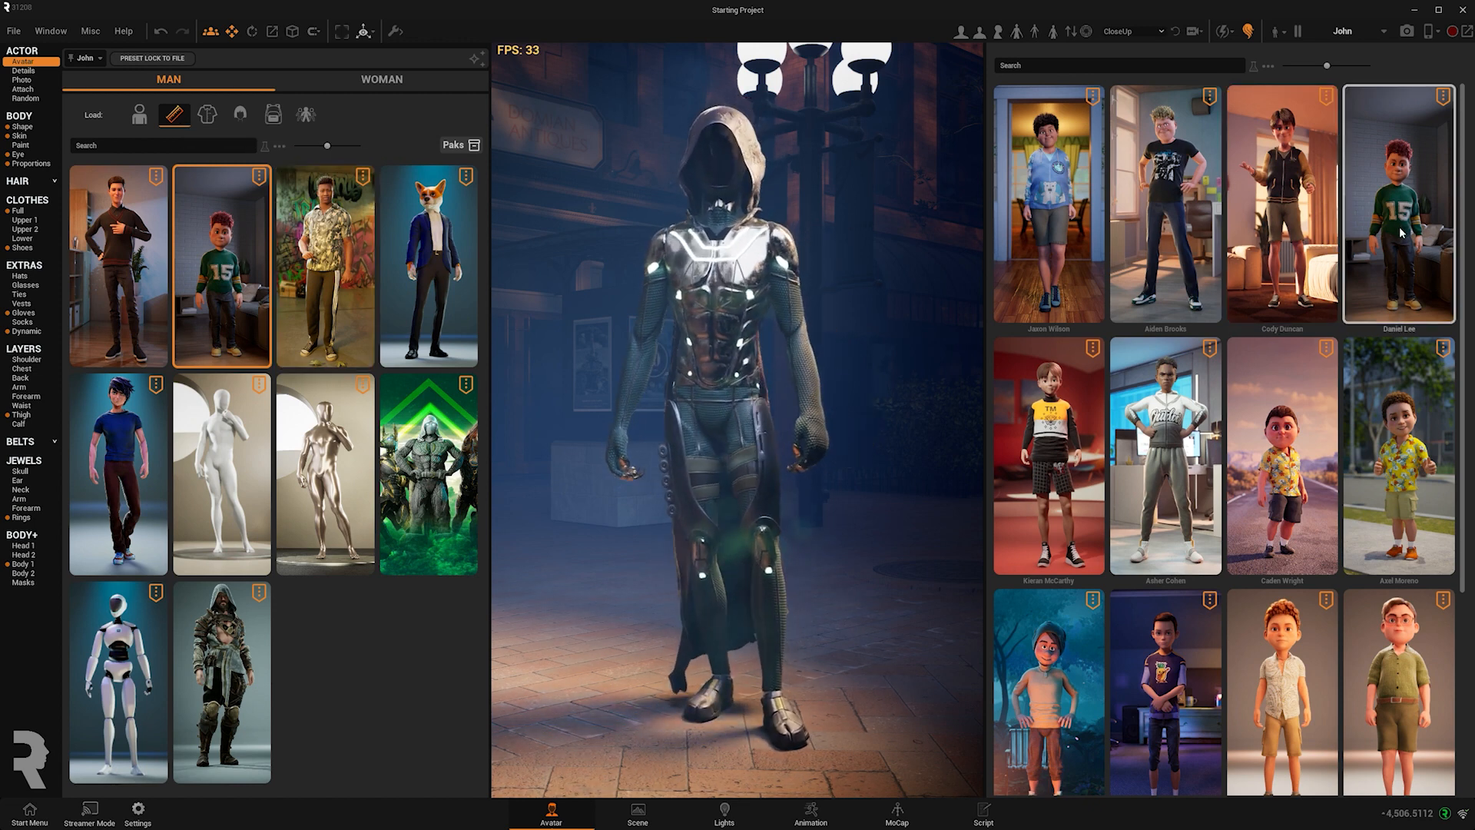
pyautogui.click(1075, 435)
pyautogui.click(1168, 680)
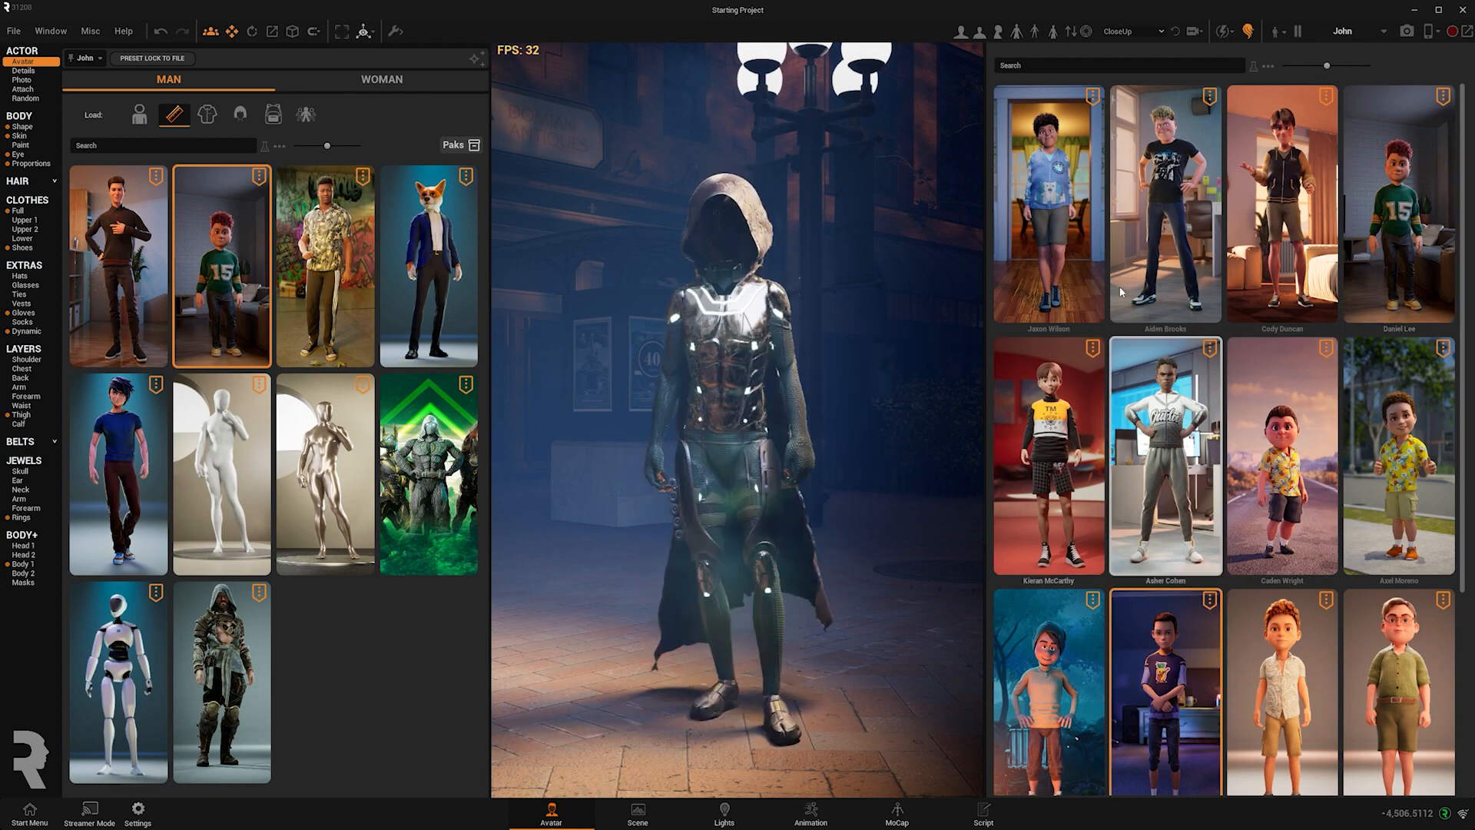
pyautogui.scroll(-3, 1320, 522)
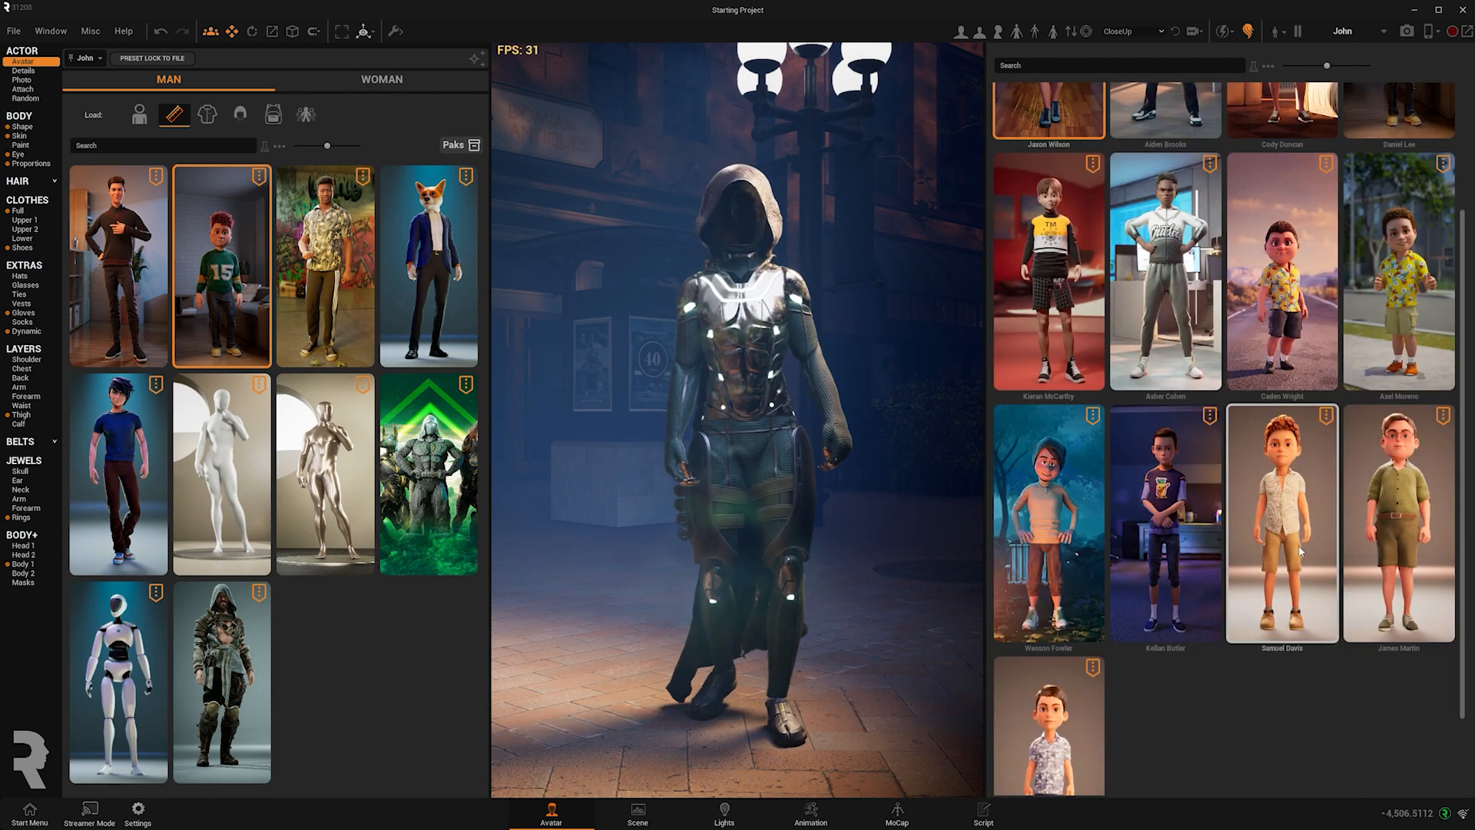
pyautogui.click(1061, 714)
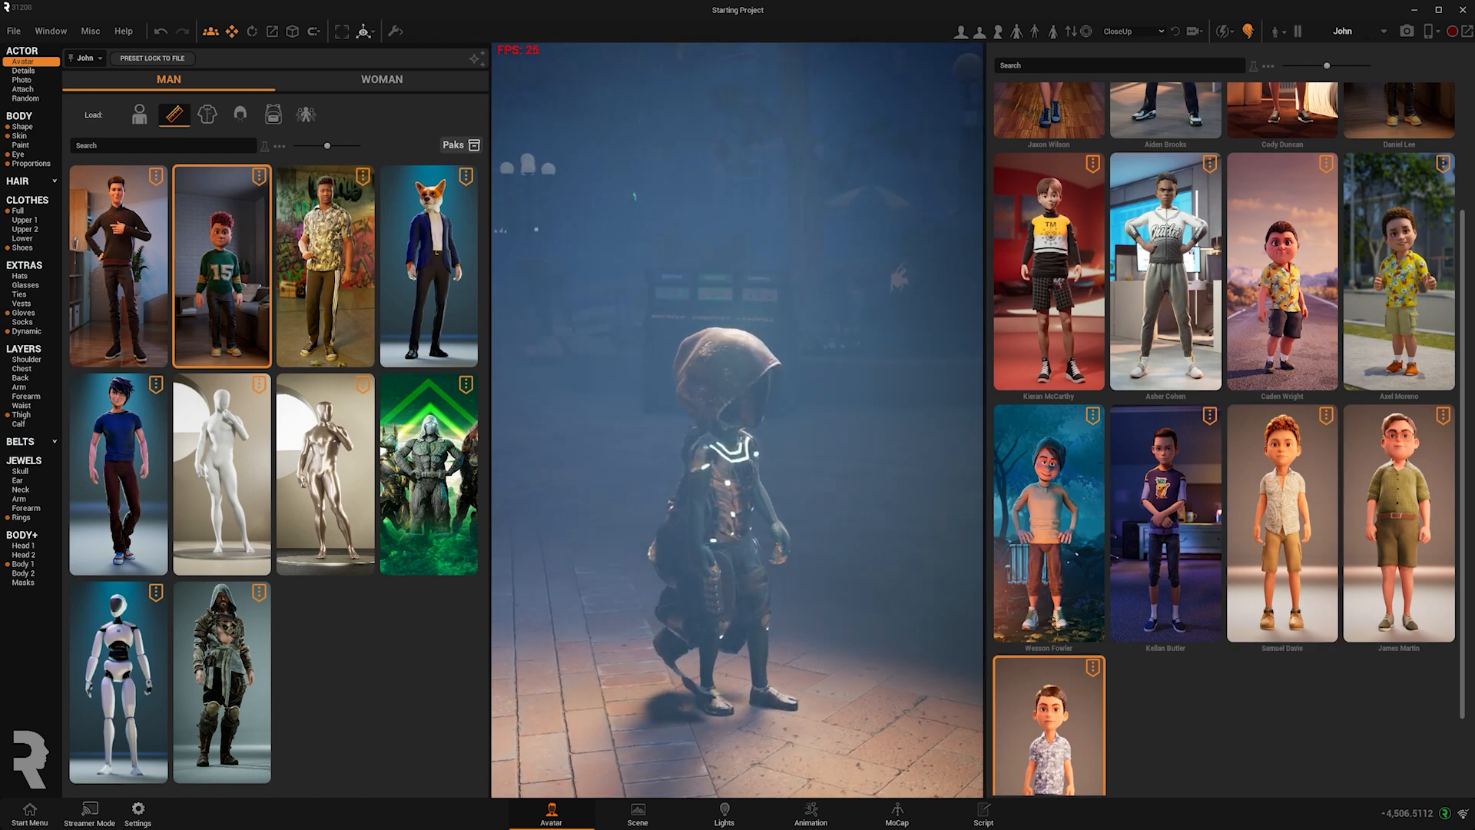
pyautogui.click(1176, 535)
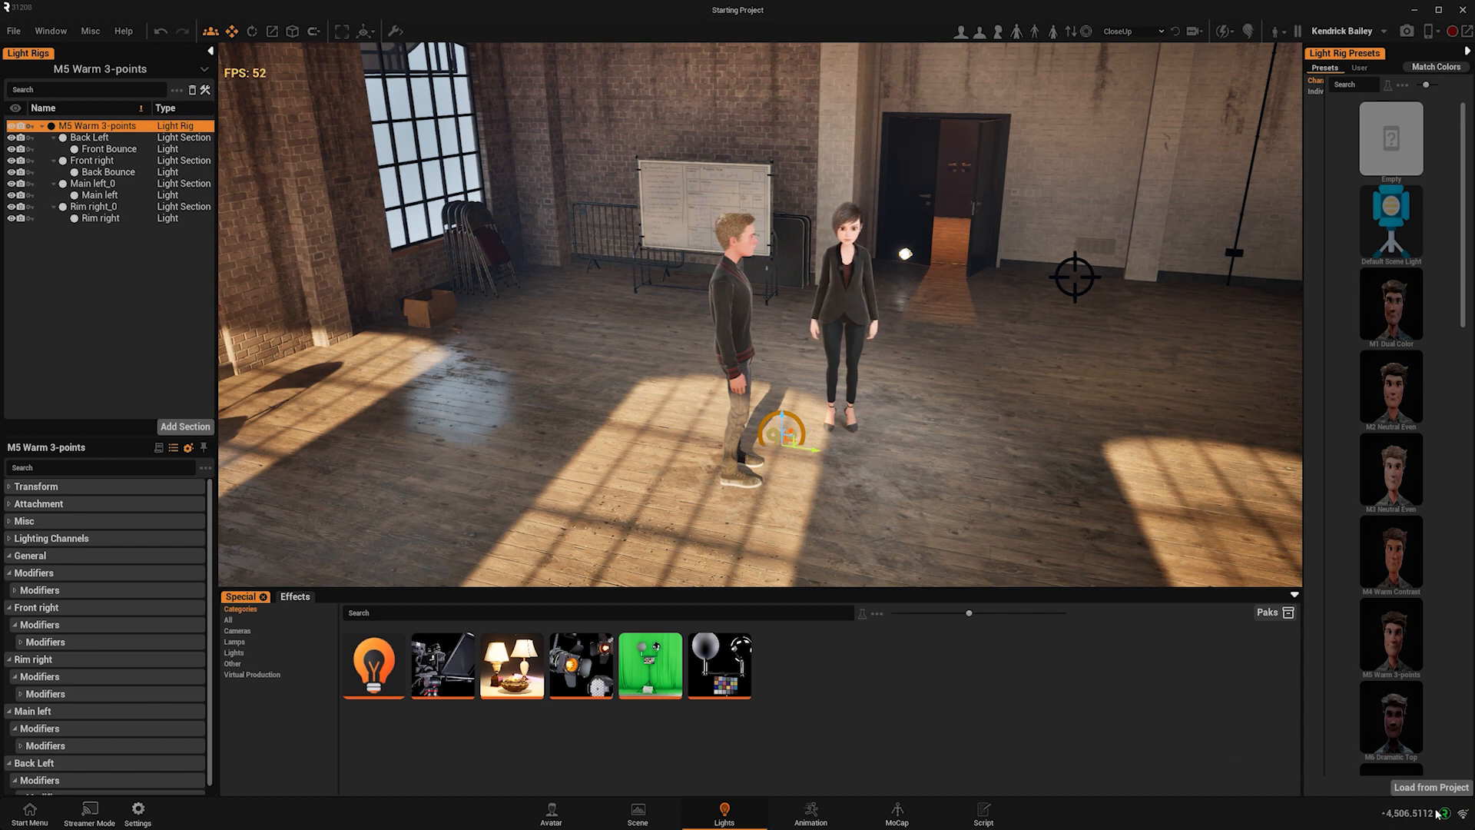
# Open the Script workspace and frame the two actors standing in the warehouse
pyautogui.click(985, 815)
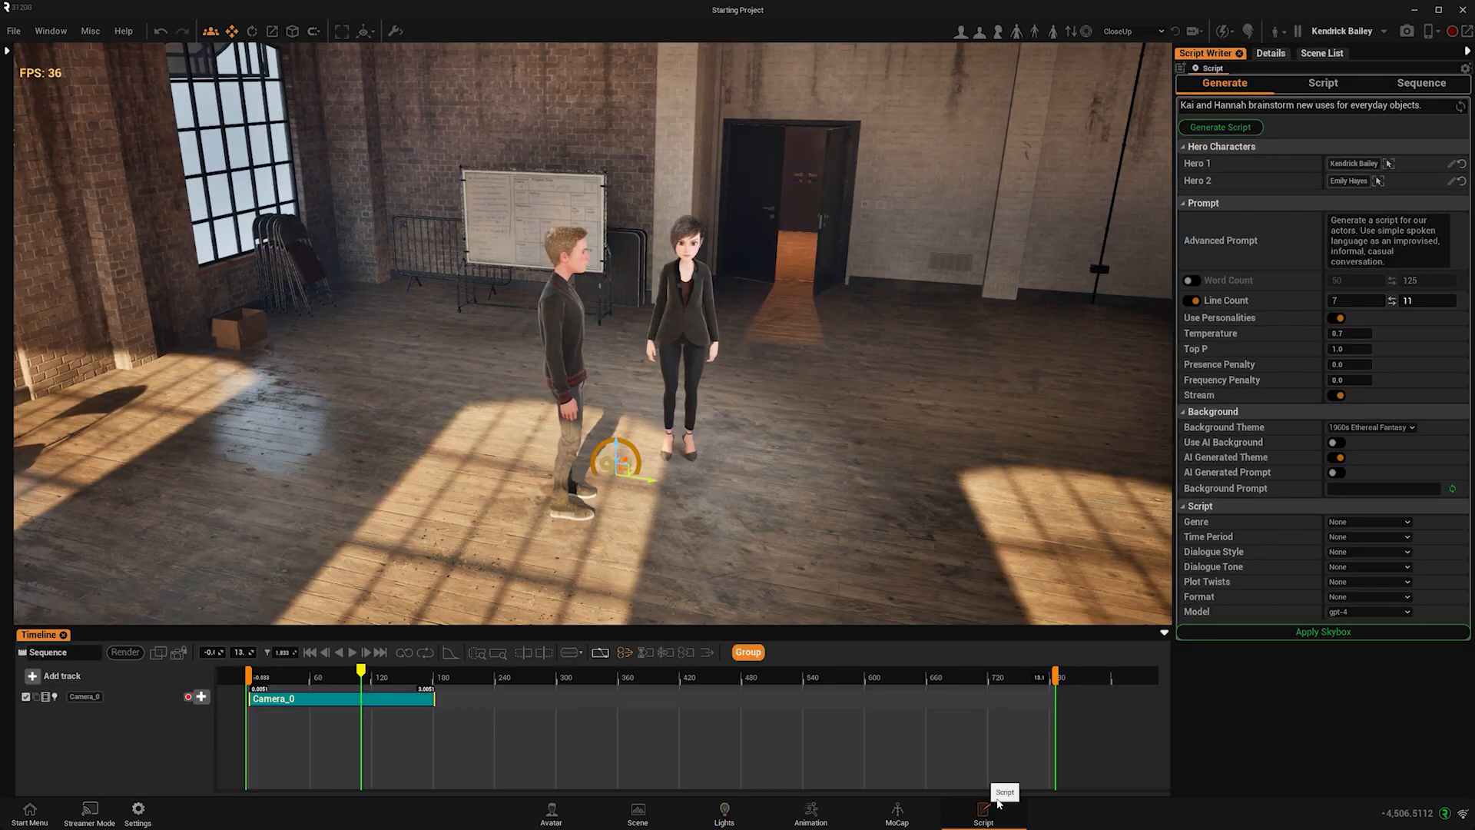
pyautogui.moveTo(899, 513); pyautogui.dragTo(948, 478, button='right')
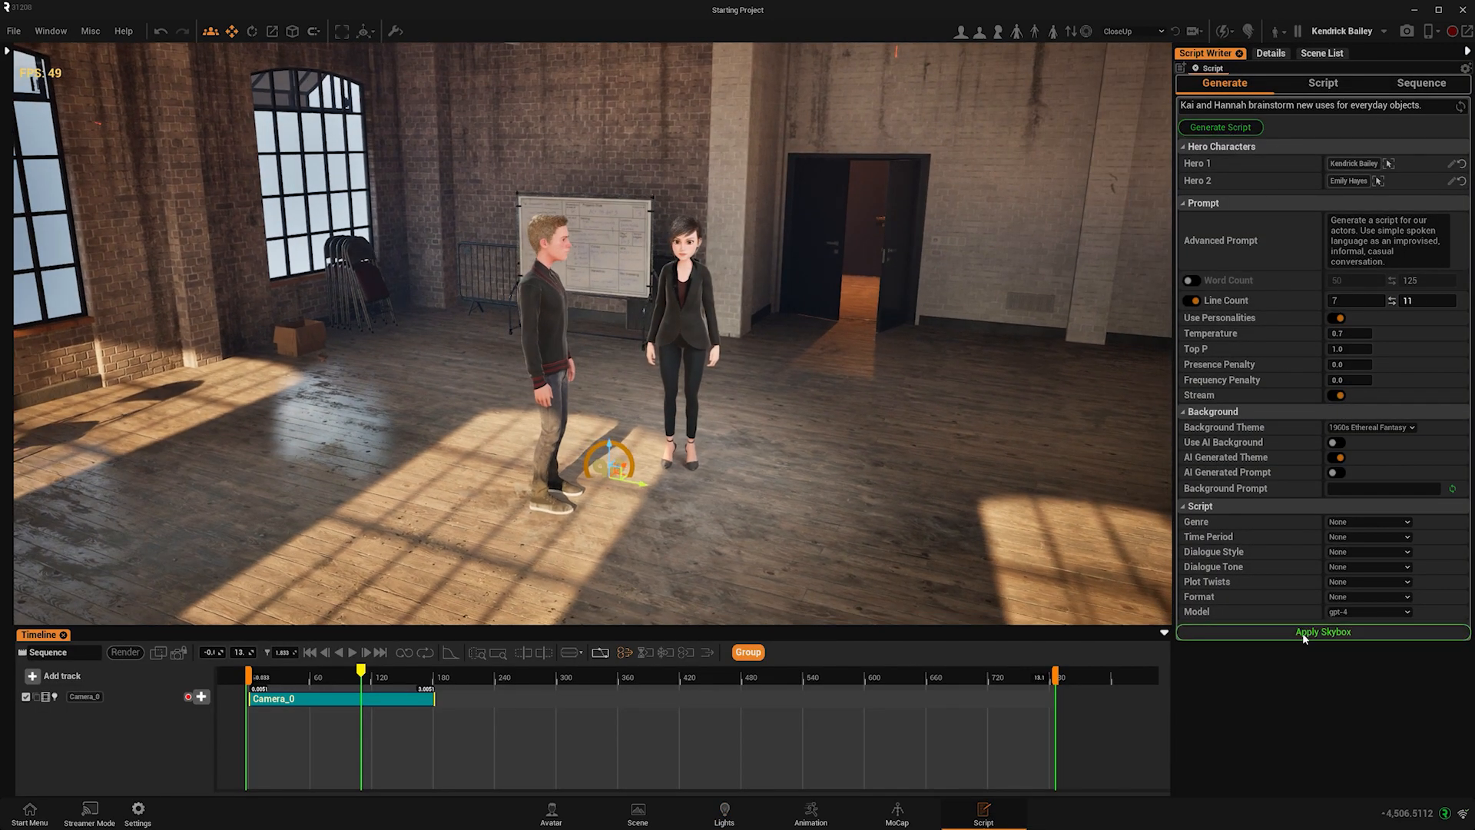
pyautogui.moveTo(814, 437); pyautogui.dragTo(767, 427, button='right')
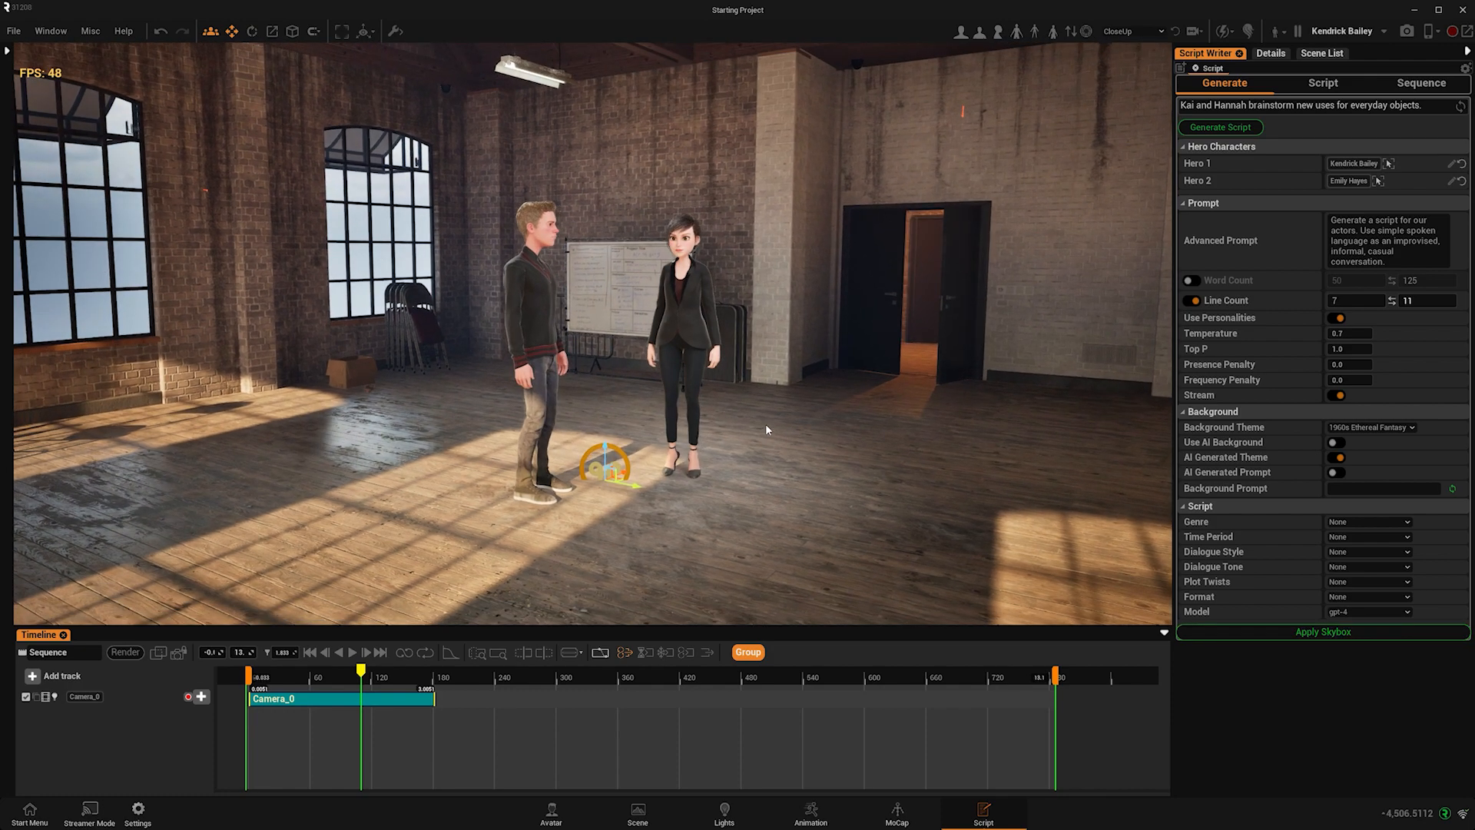
pyautogui.scroll(3, 767, 427)
pyautogui.moveTo(792, 406); pyautogui.dragTo(822, 431, button='middle')
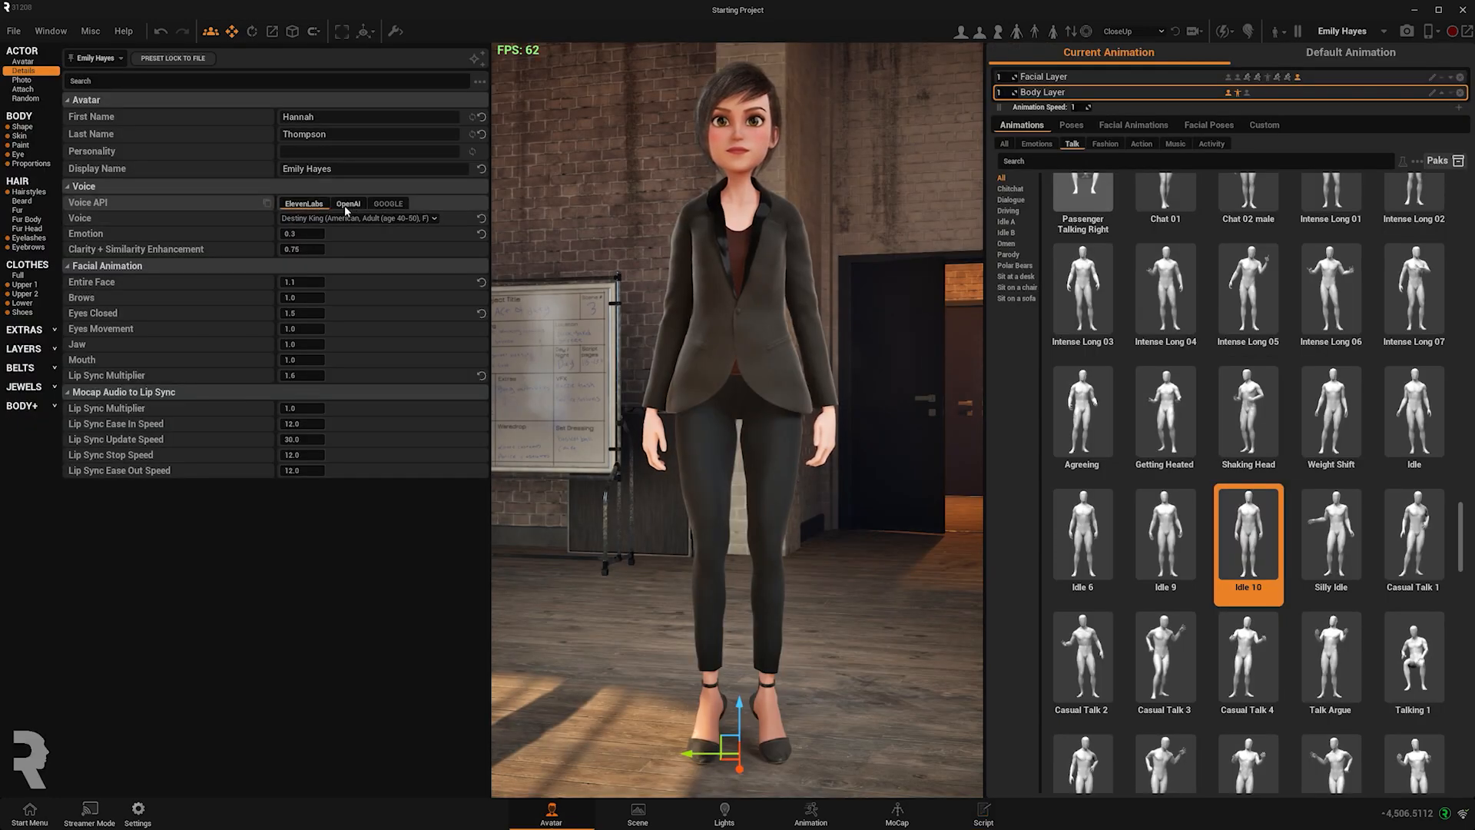
# Switch the woman's voice API to OpenAI and set its model to tts-1-hd (High Quality)
pyautogui.click(346, 204)
pyautogui.click(312, 234)
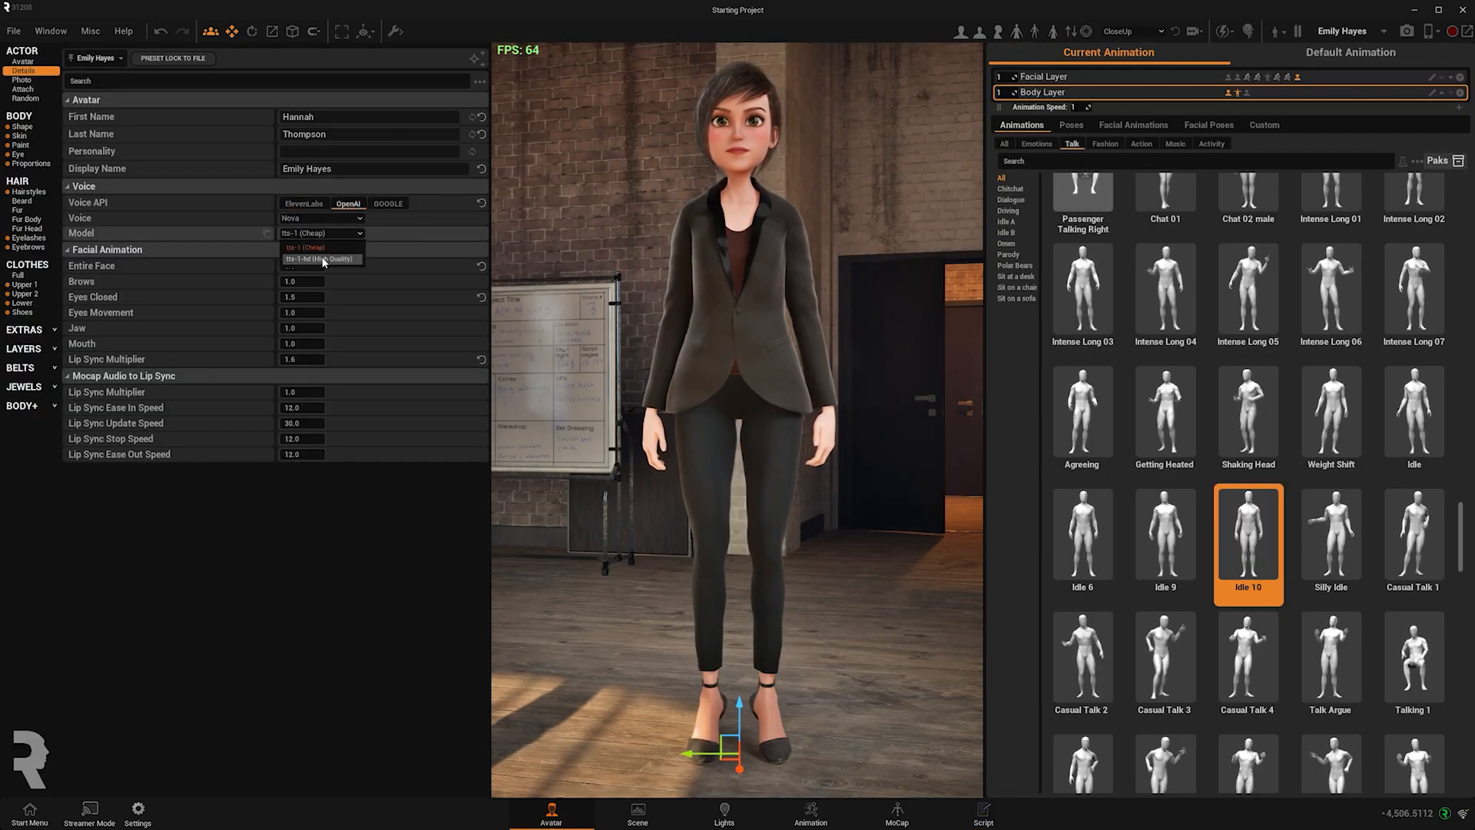
pyautogui.click(315, 261)
pyautogui.scroll(-5, 791, 344)
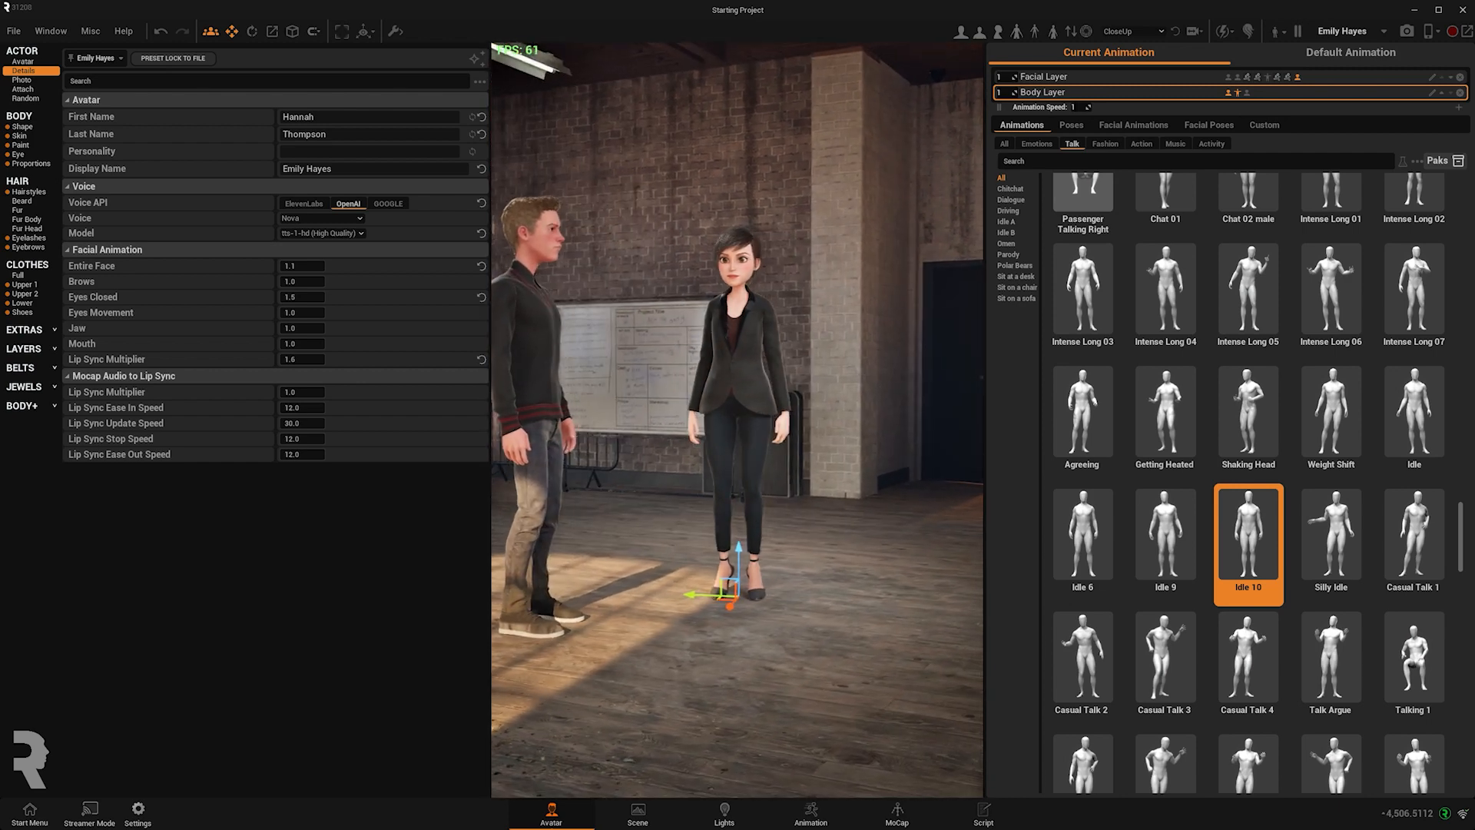
# Choose the actors' OpenAI voices, setting the man in the sweater to Onyx
pyautogui.click(311, 218)
pyautogui.click(315, 302)
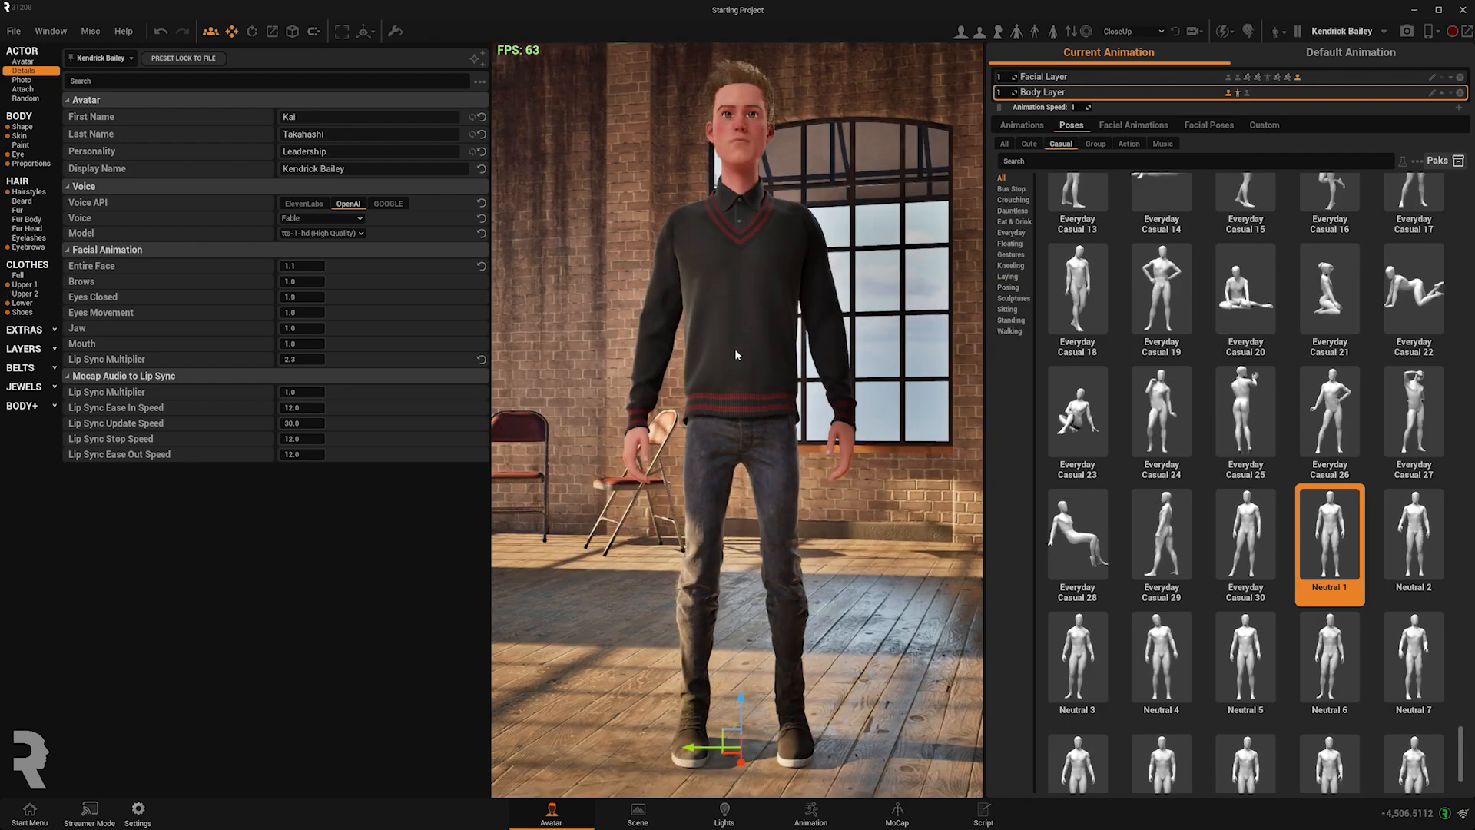
pyautogui.click(302, 218)
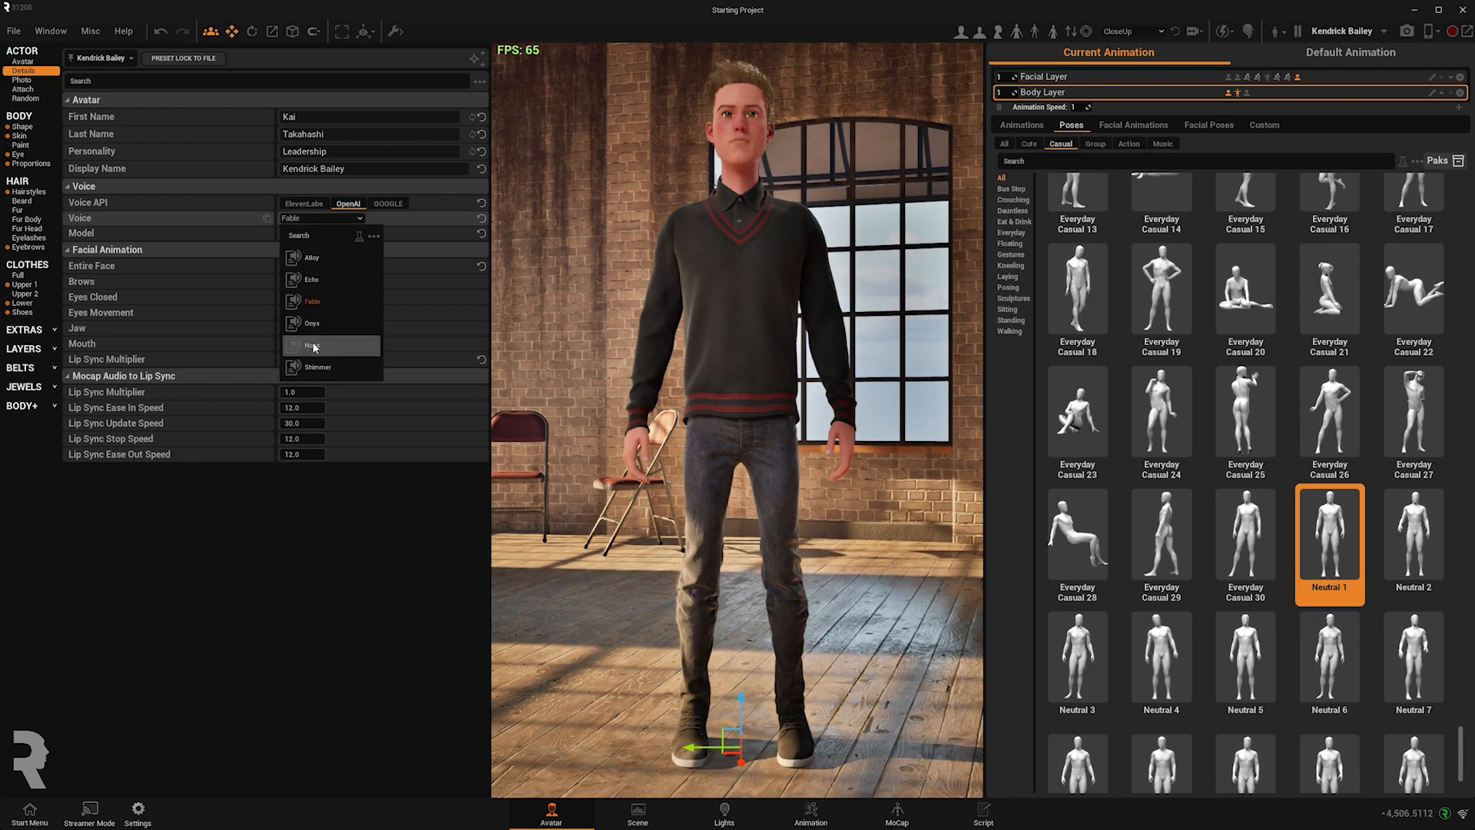
pyautogui.click(312, 322)
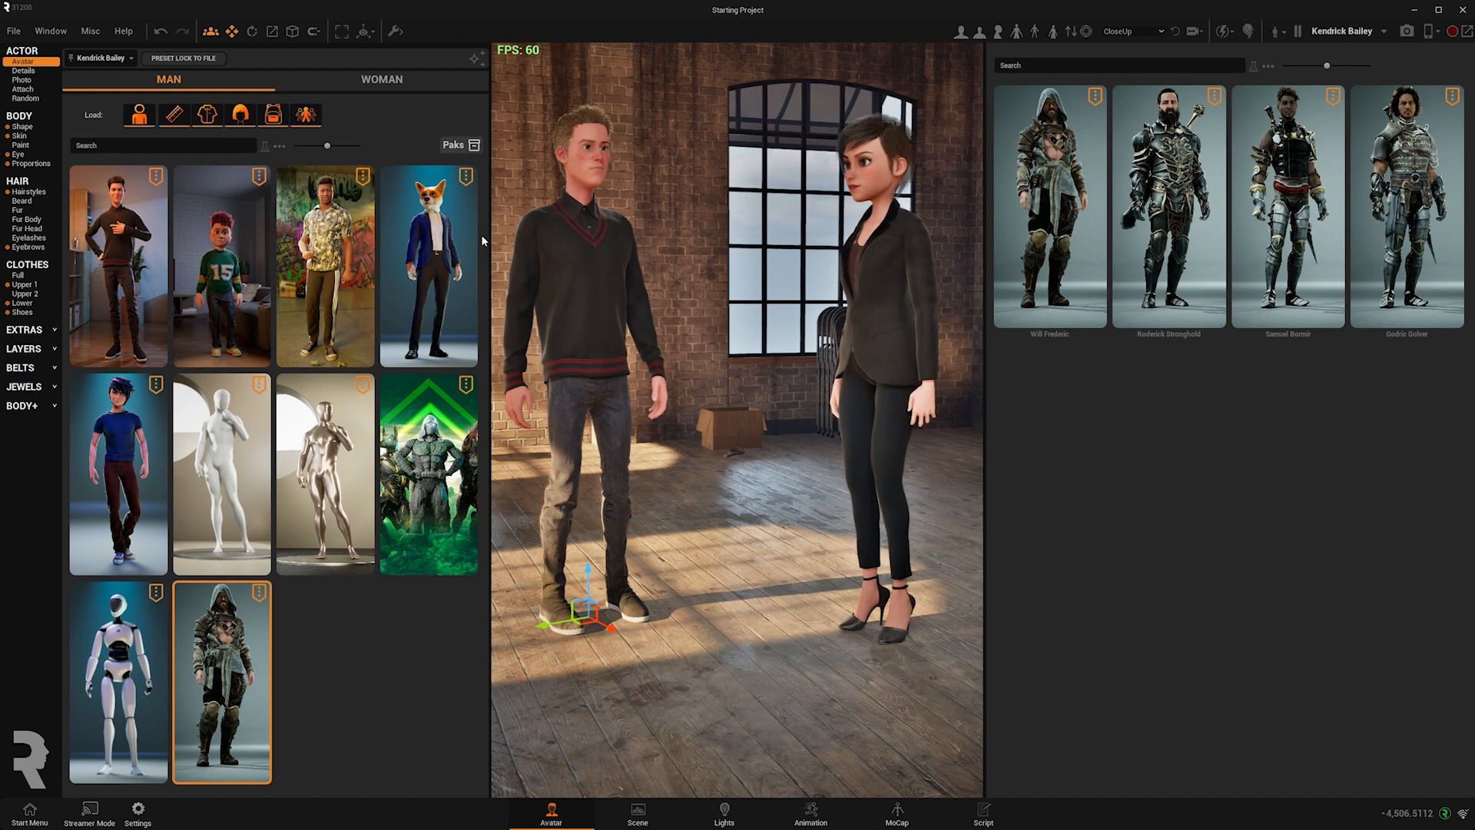
# Limit preset loading to clothes only and dress the man in the armored warrior outfit with the red sash
pyautogui.click(139, 114)
pyautogui.click(175, 114)
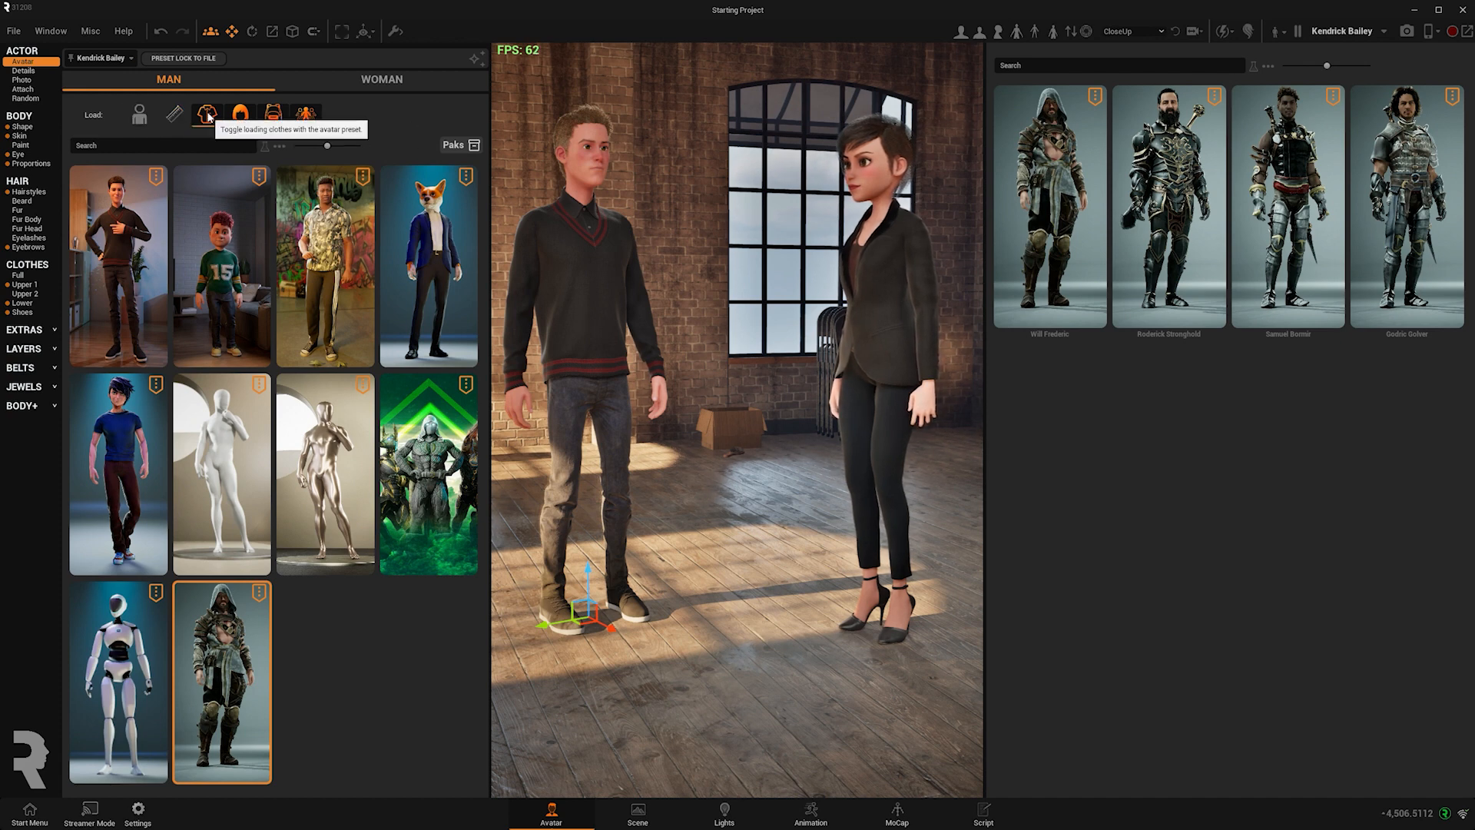
pyautogui.click(240, 115)
pyautogui.click(273, 114)
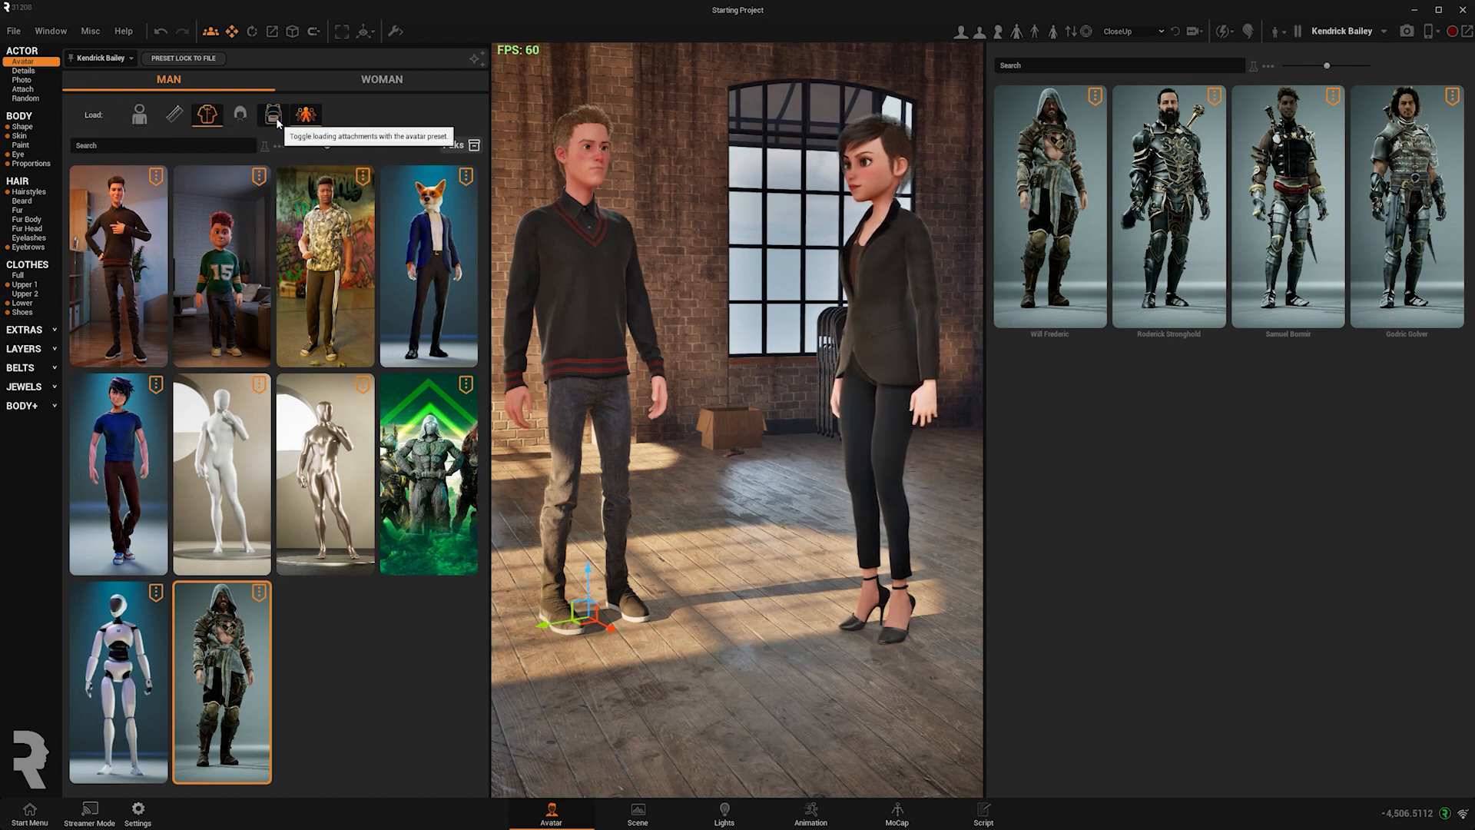
pyautogui.click(306, 114)
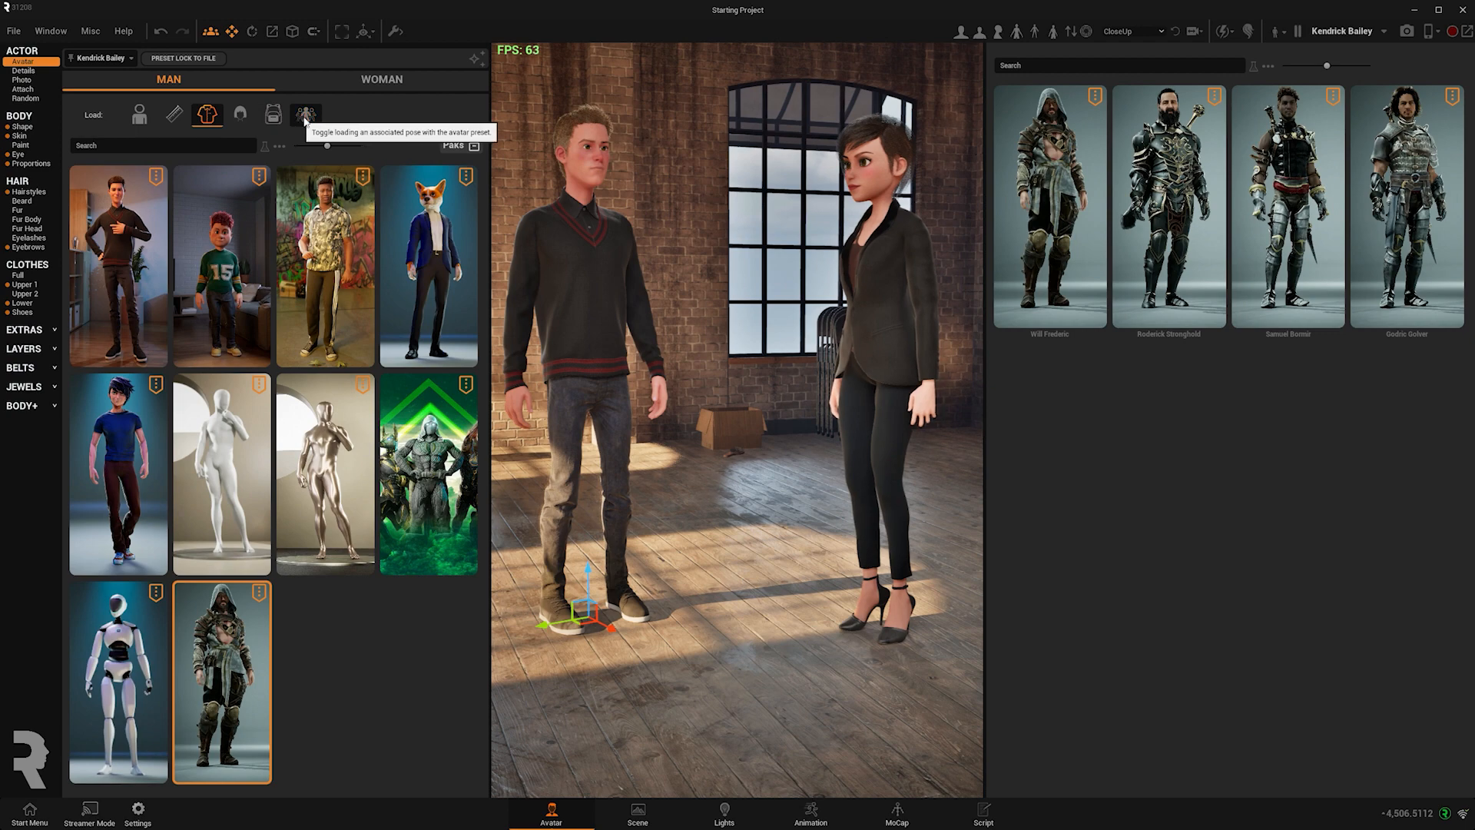
pyautogui.click(1295, 196)
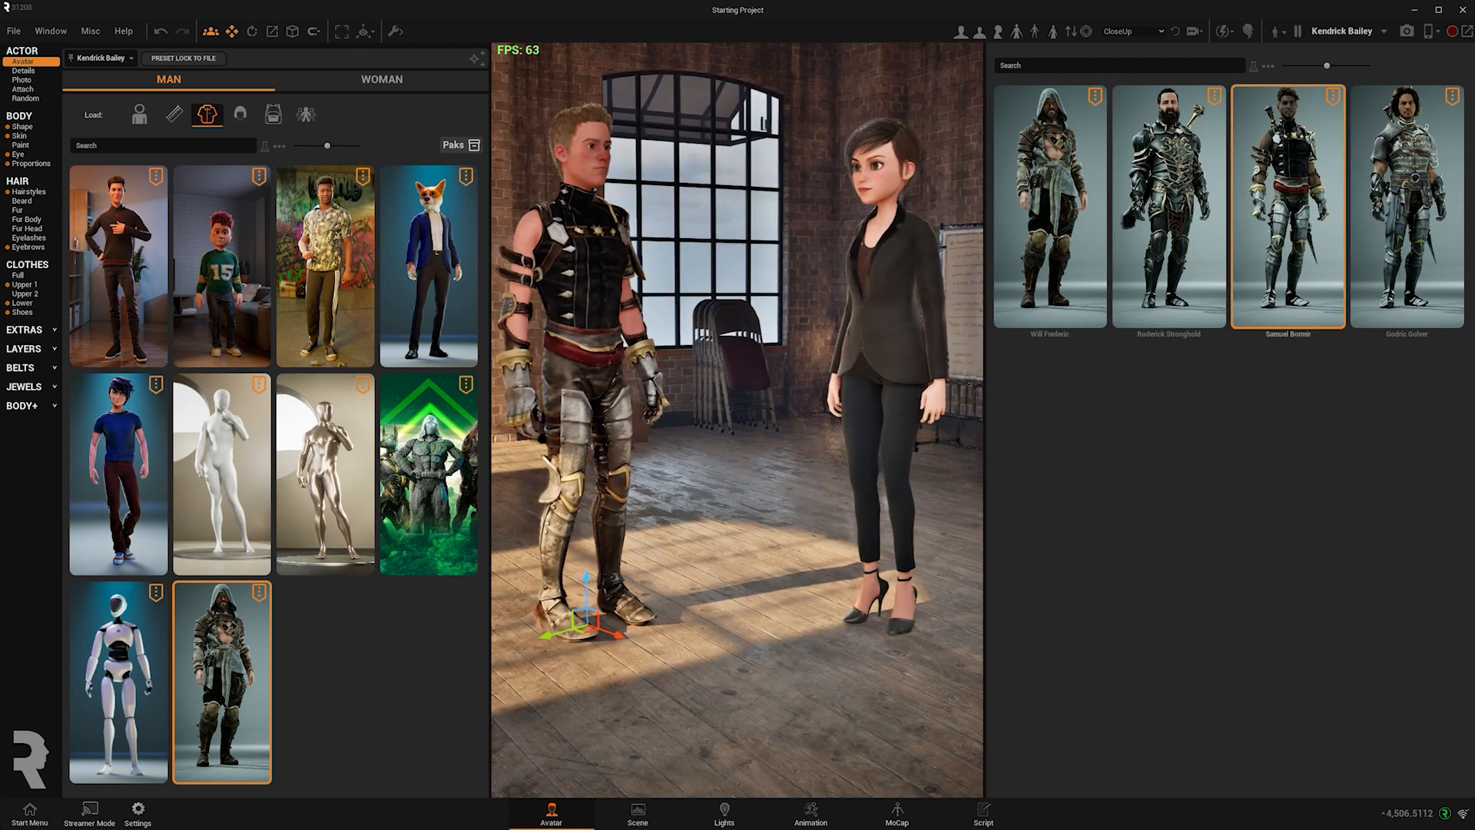
# Dress the woman in only the clothes of the hooded female preset cre12_01, and return to the Script workspace
pyautogui.click(874, 270)
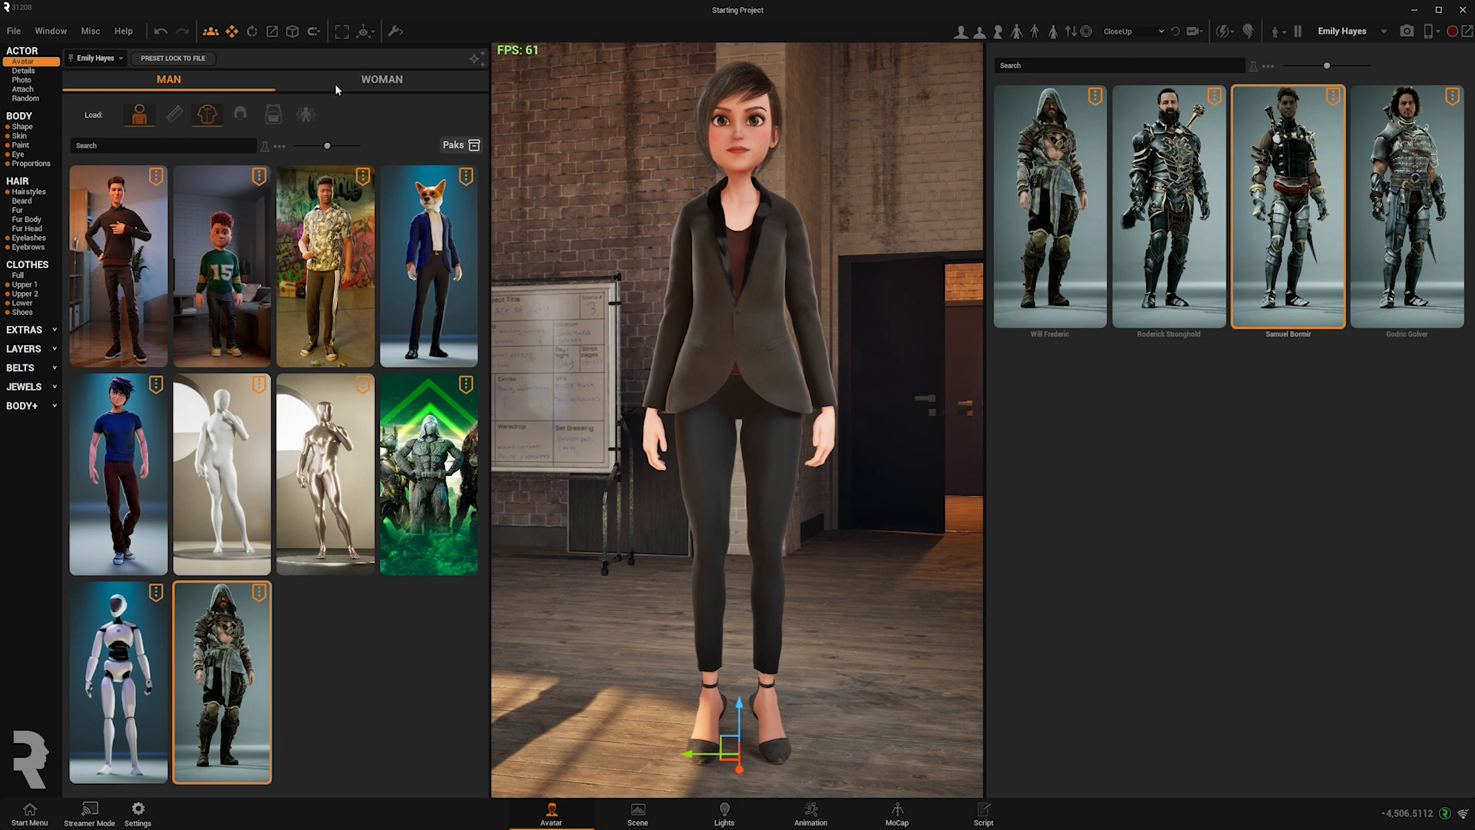
pyautogui.click(382, 80)
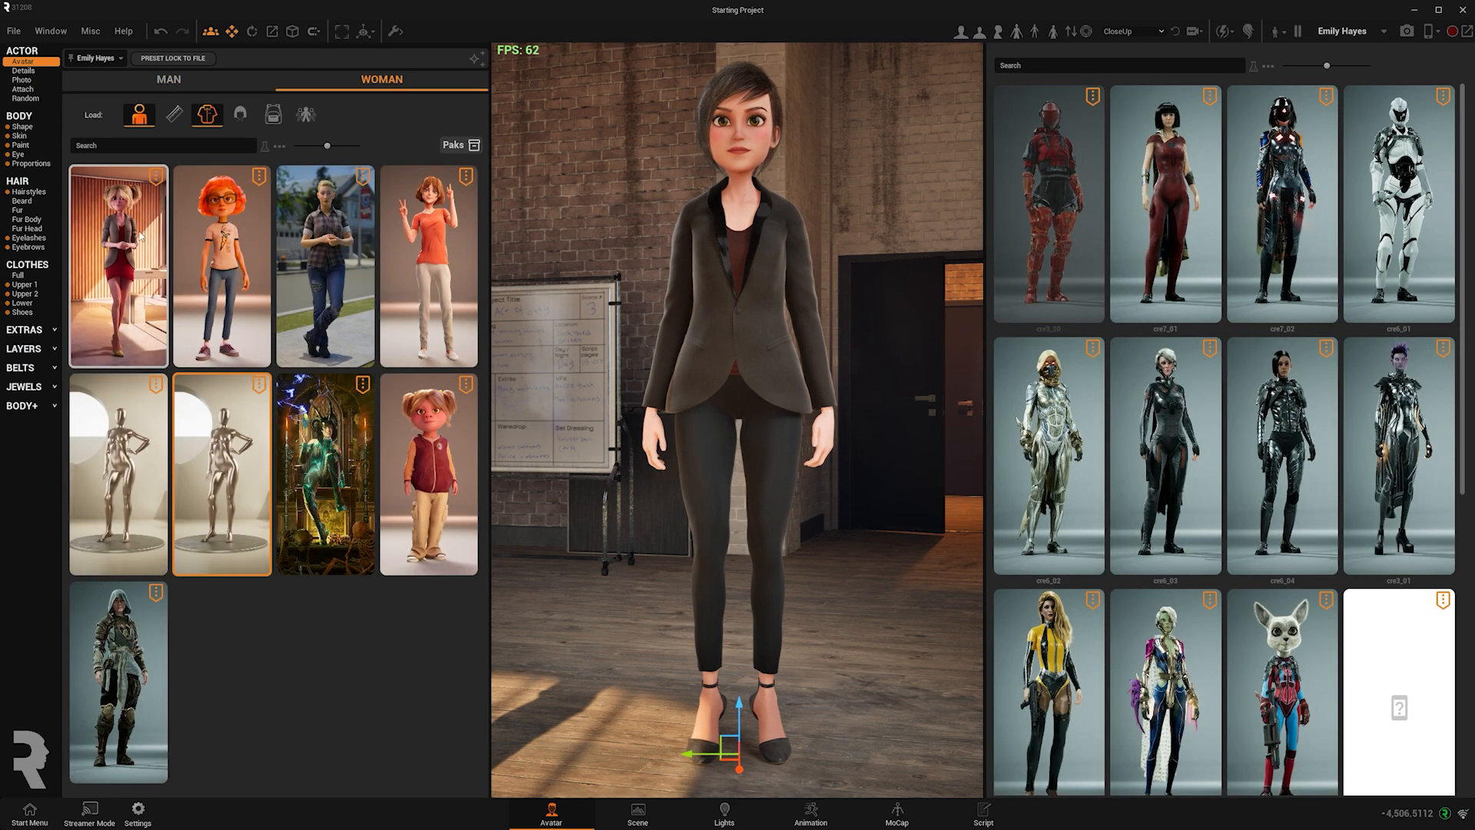
pyautogui.click(139, 115)
pyautogui.click(325, 474)
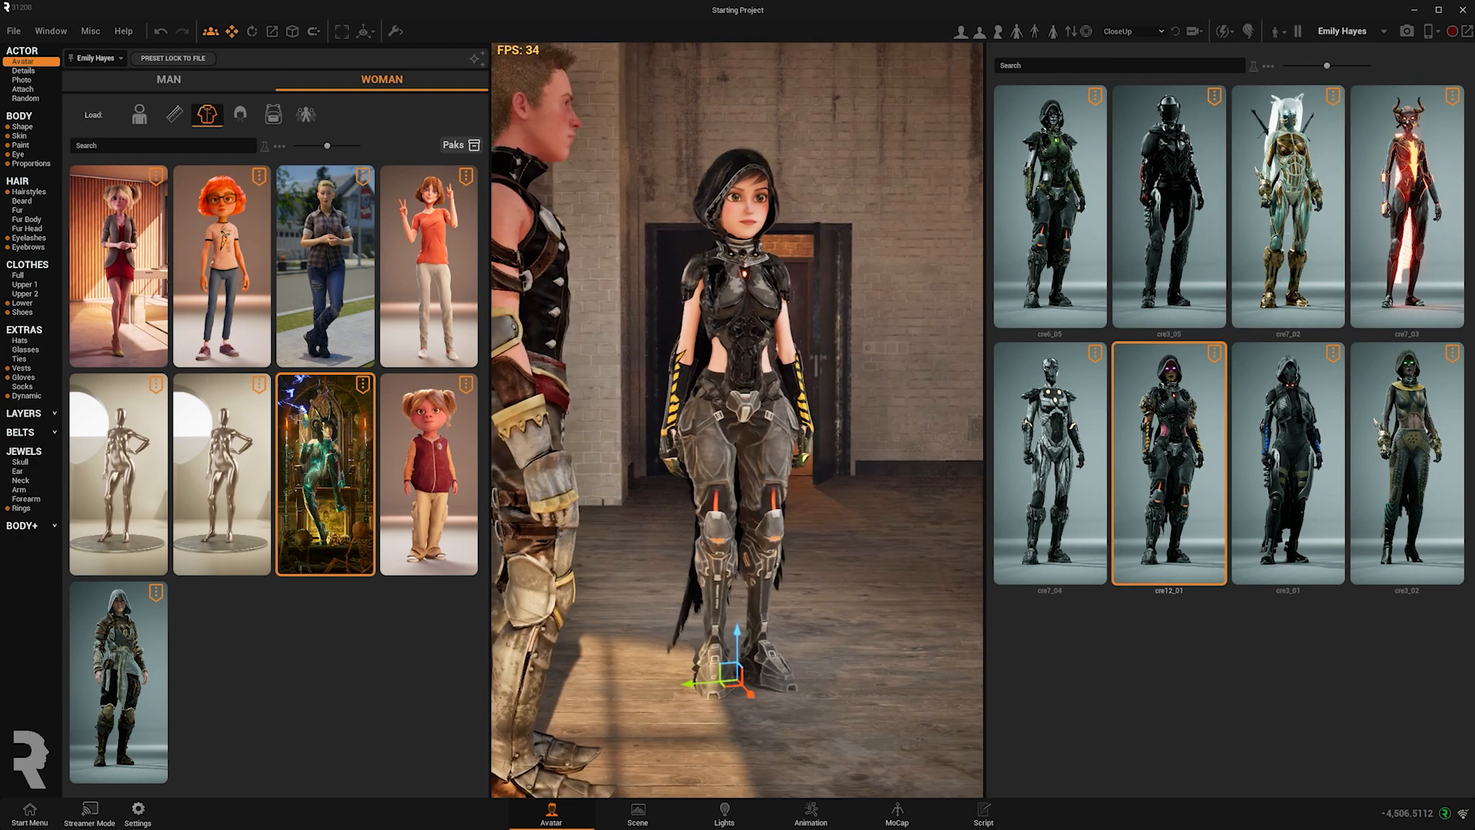
pyautogui.moveTo(738, 461); pyautogui.dragTo(676, 461, button='right')
pyautogui.click(983, 813)
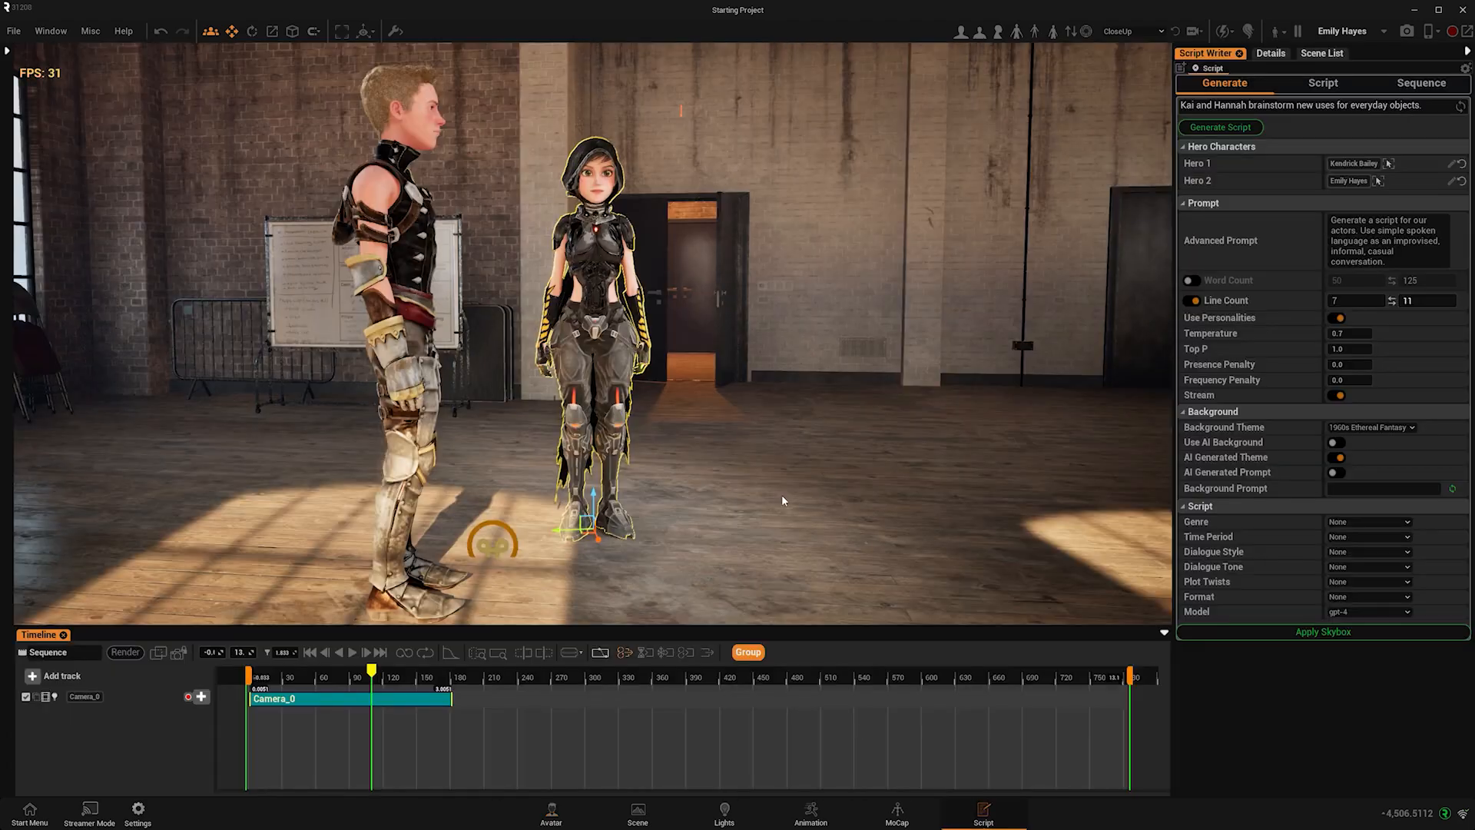
# Generate a 7-to-24-line script from the prompt that the two heroes are excited to go to ComicCon tomorrow, and review its dialogue
pyautogui.moveTo(783, 500); pyautogui.dragTo(1079, 286, button='right')
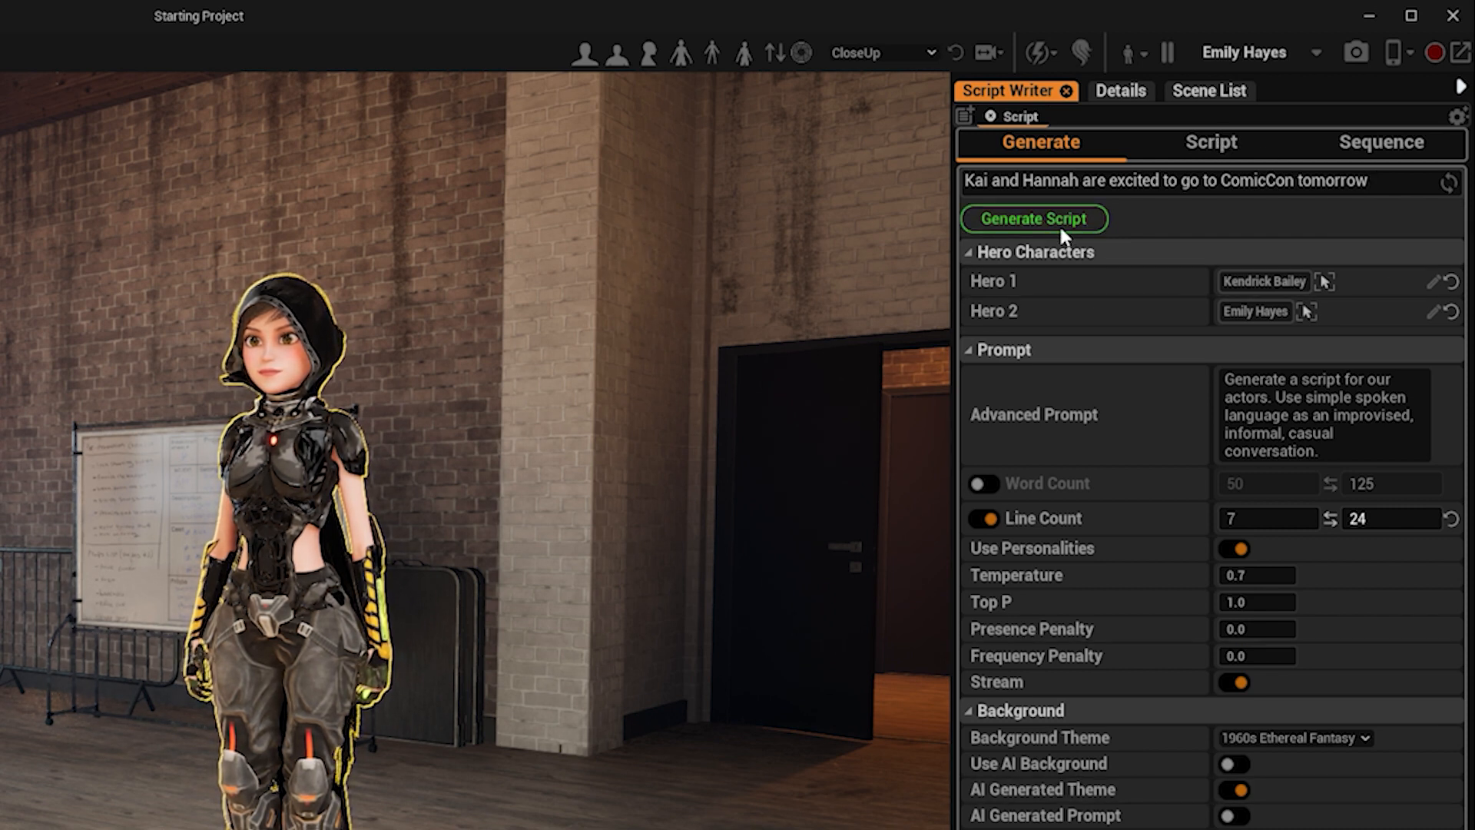
pyautogui.click(1030, 223)
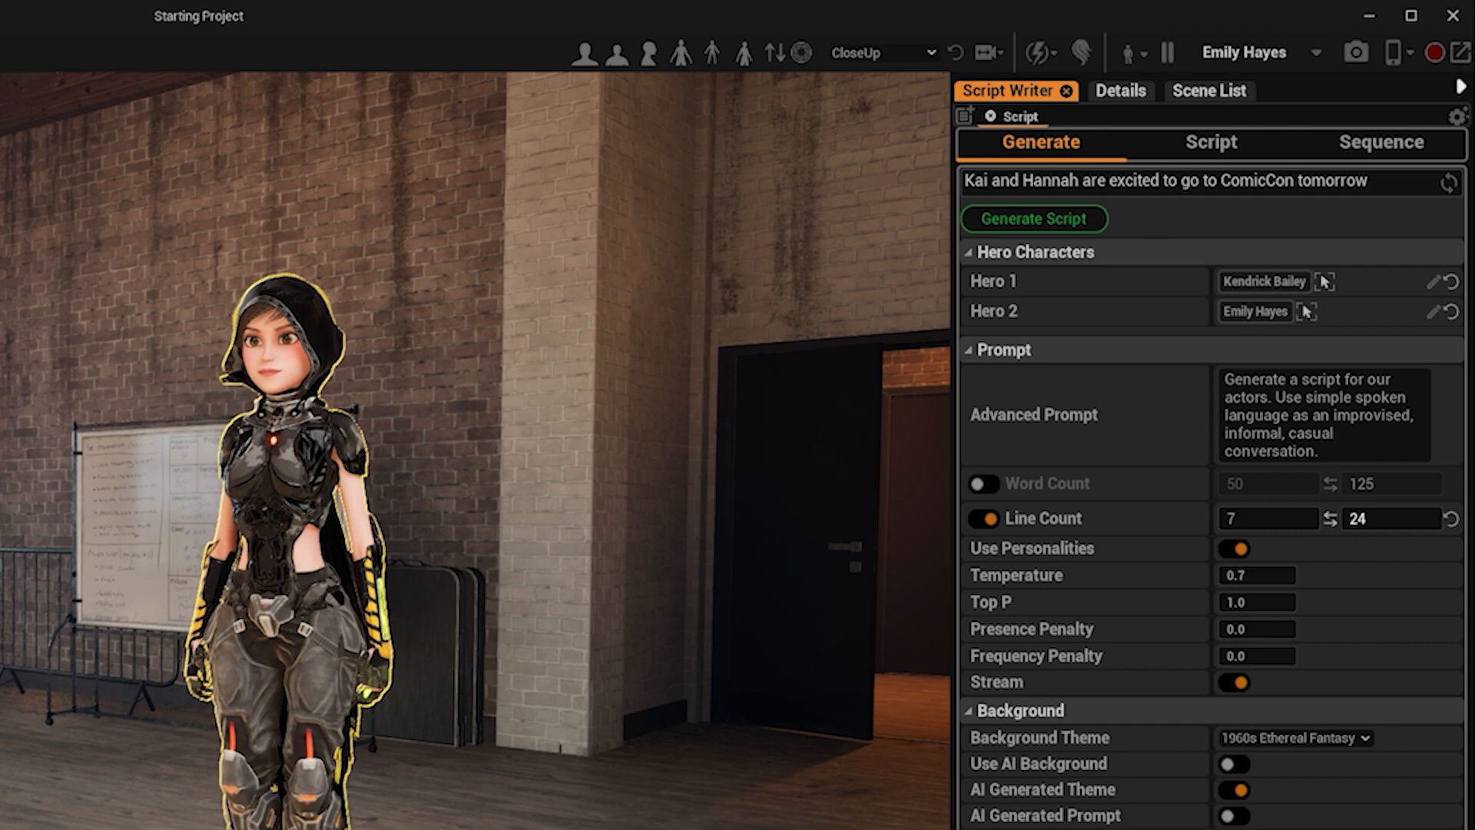
pyautogui.click(1003, 216)
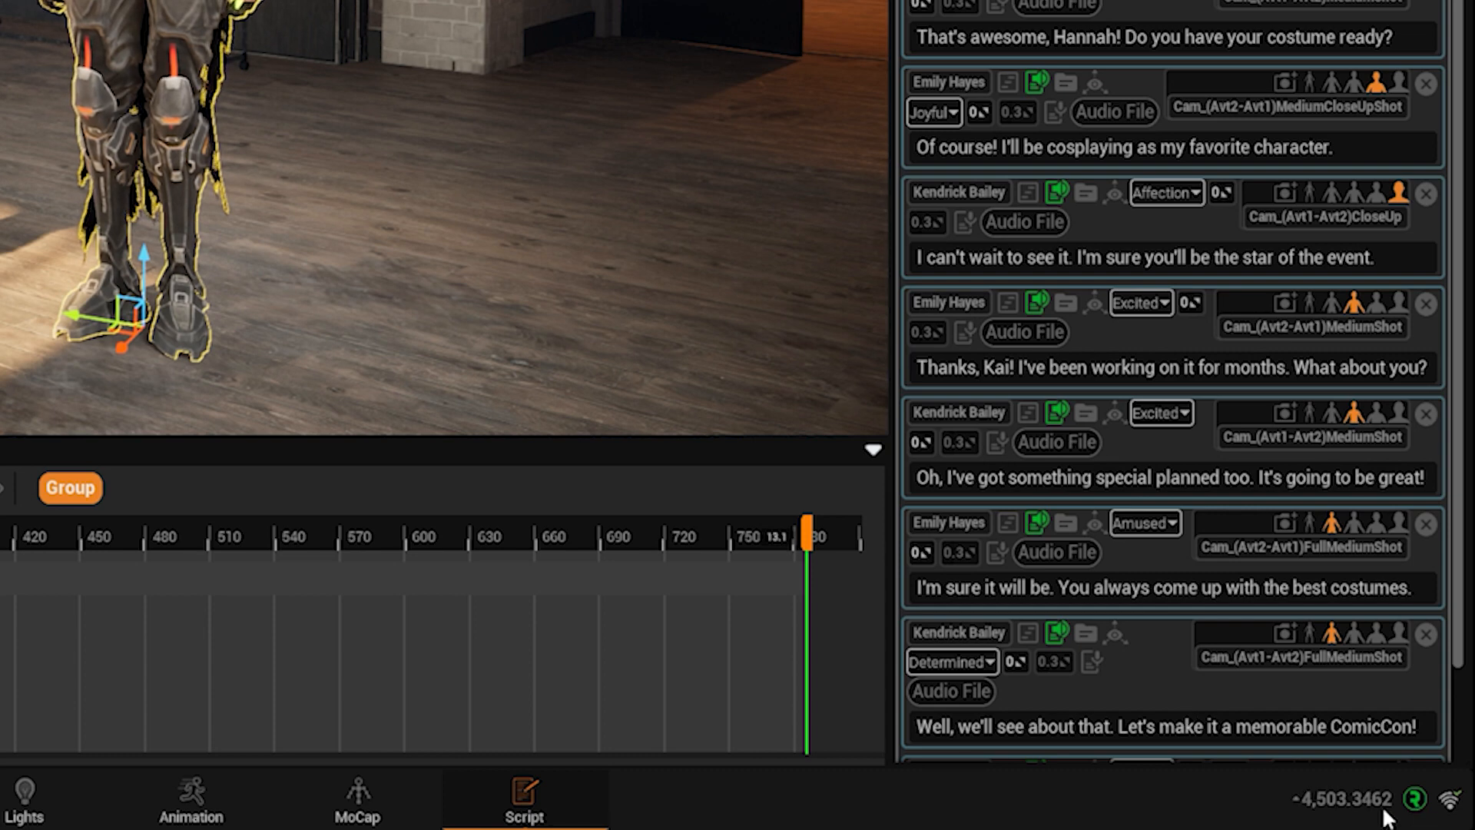
pyautogui.scroll(-1, 1177, 651)
pyautogui.scroll(1, 1177, 651)
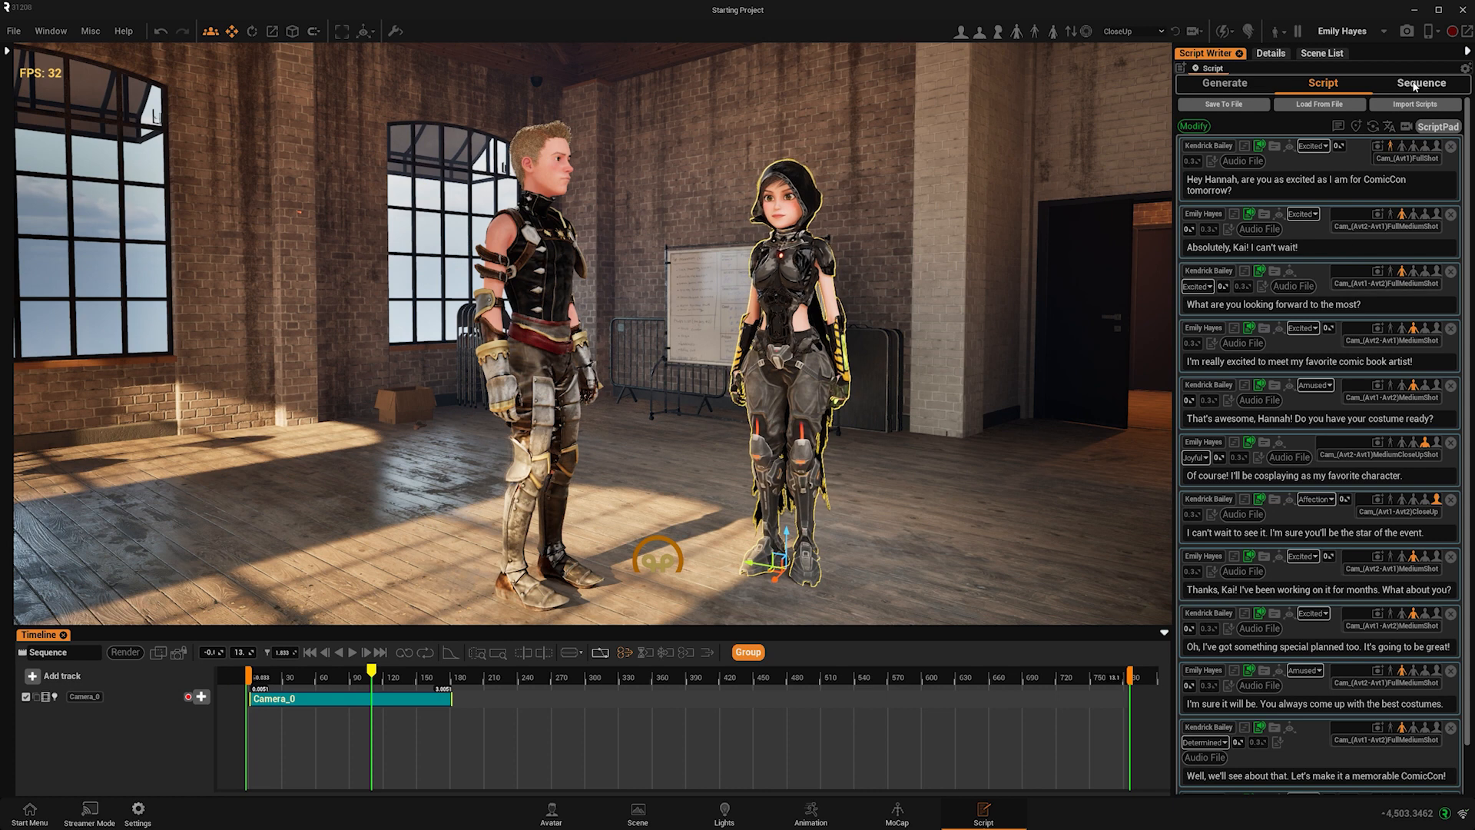
# Build the timeline sequence from the generated script with body animation tracks turned off
pyautogui.click(1414, 84)
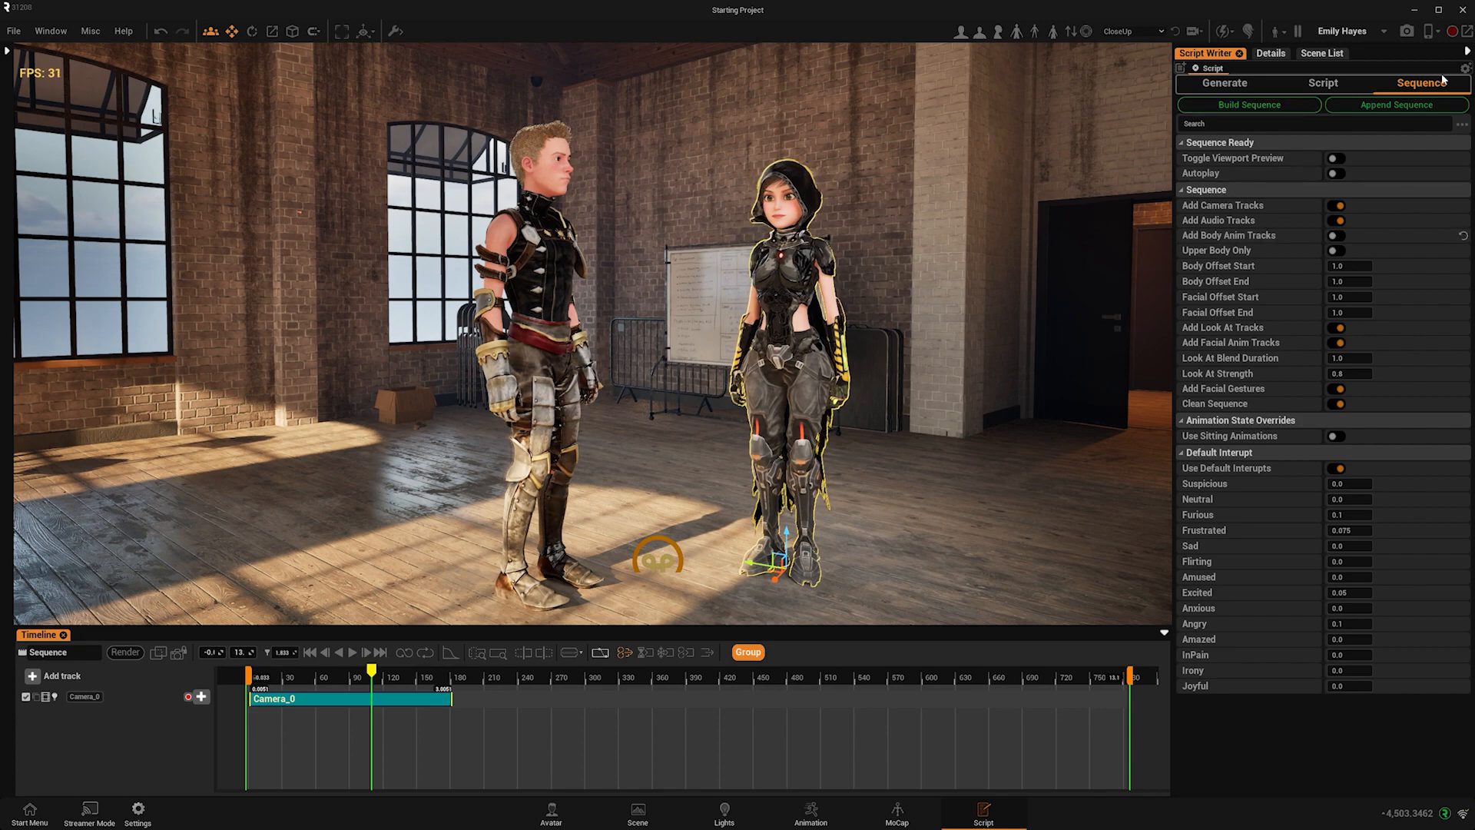
pyautogui.click(1214, 106)
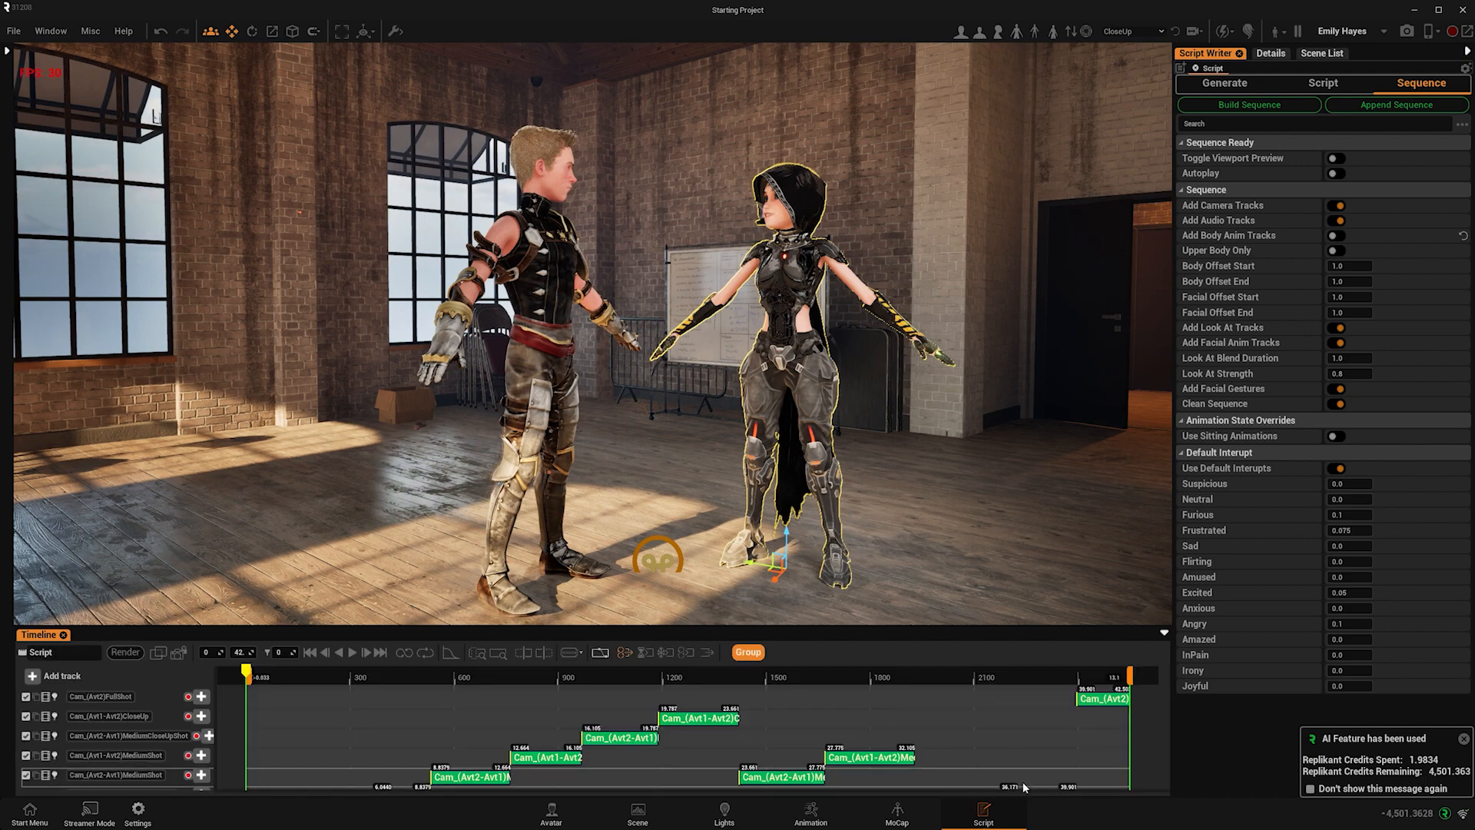
# Enlarge the timeline and play the built dialogue sequence through its camera tracks, pausing partway
pyautogui.moveTo(347, 626); pyautogui.dragTo(381, 482)
pyautogui.click(177, 492)
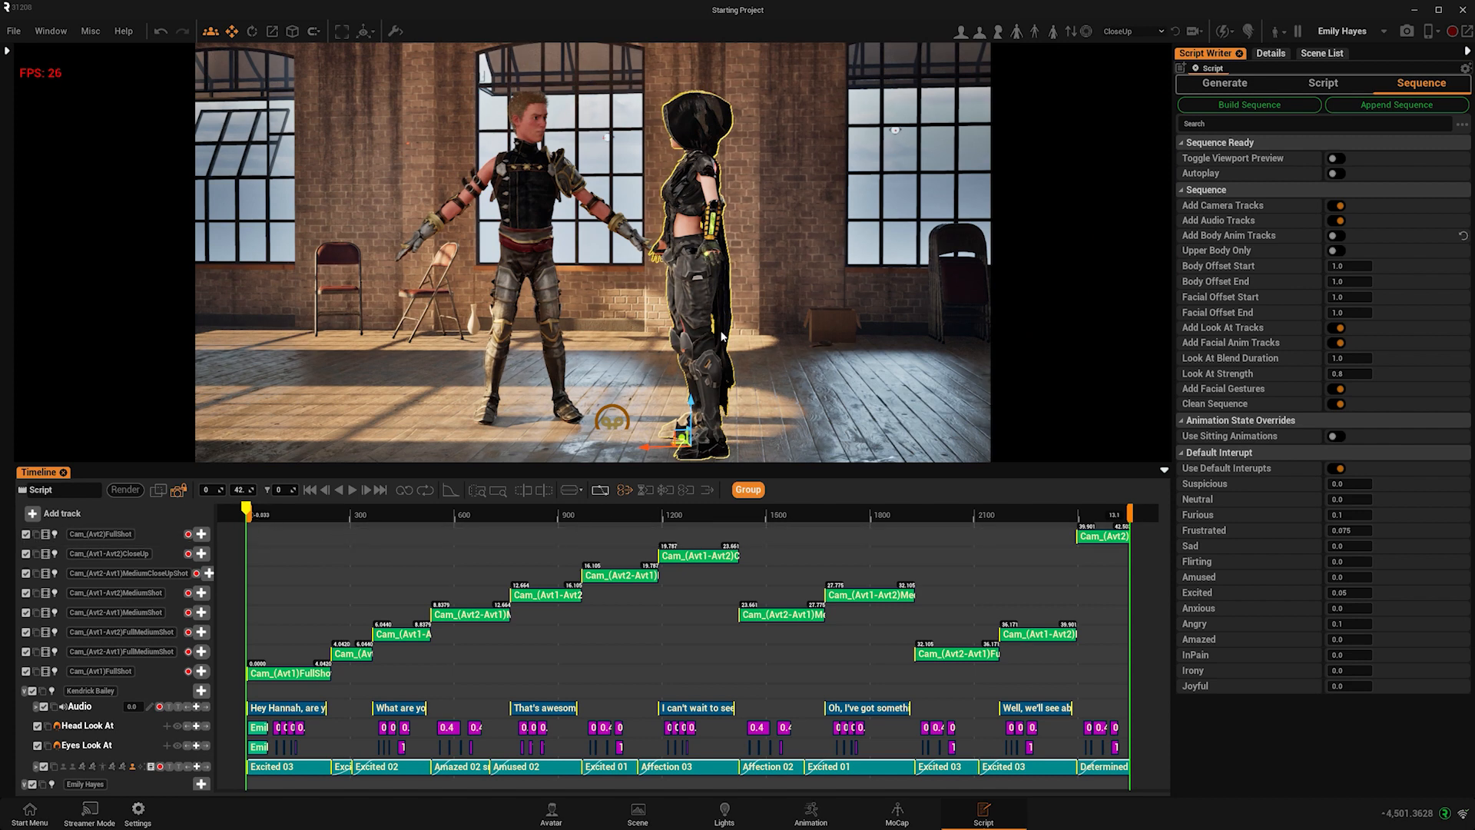
pyautogui.click(352, 490)
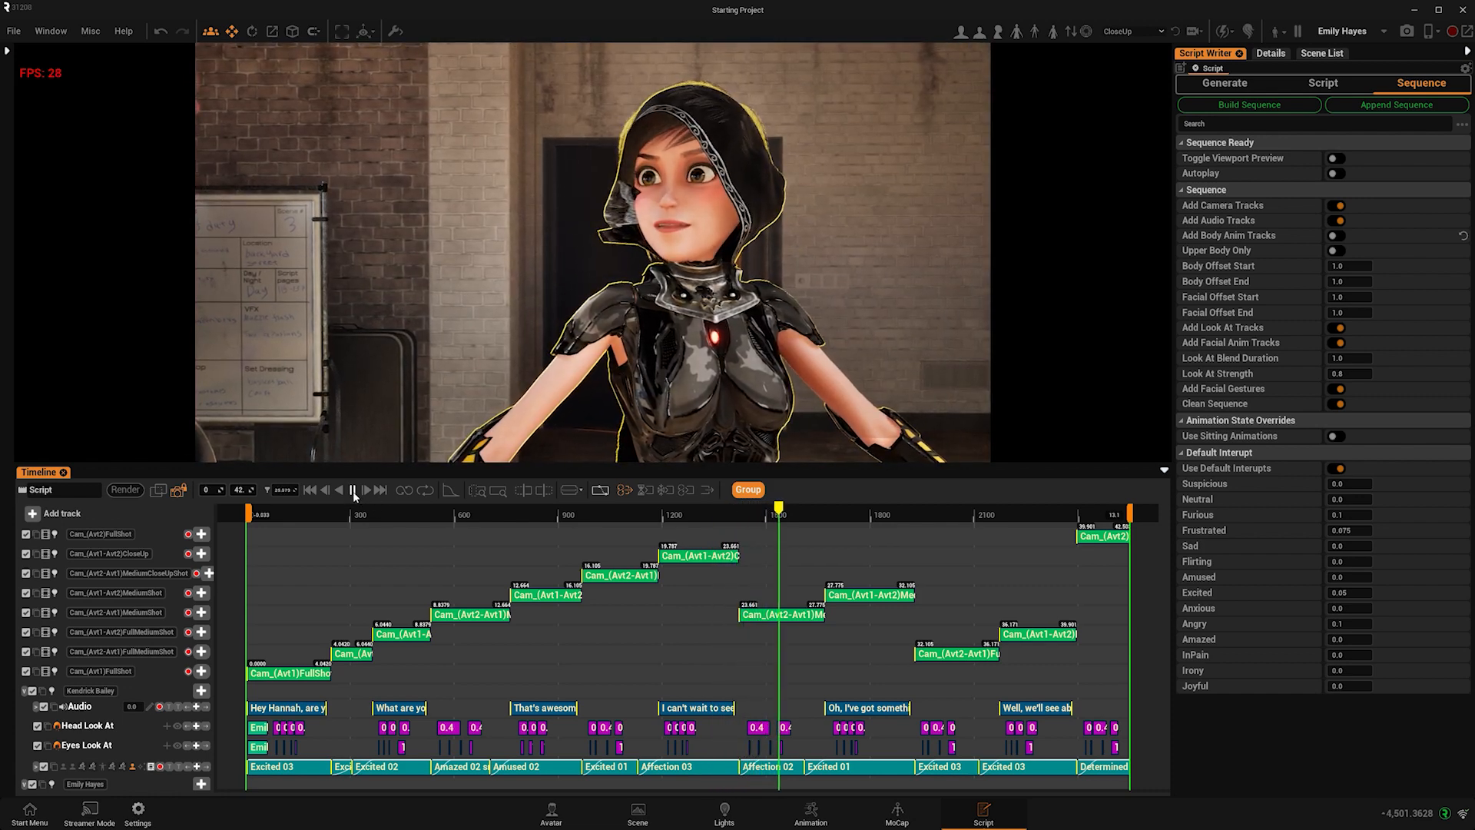
pyautogui.click(353, 490)
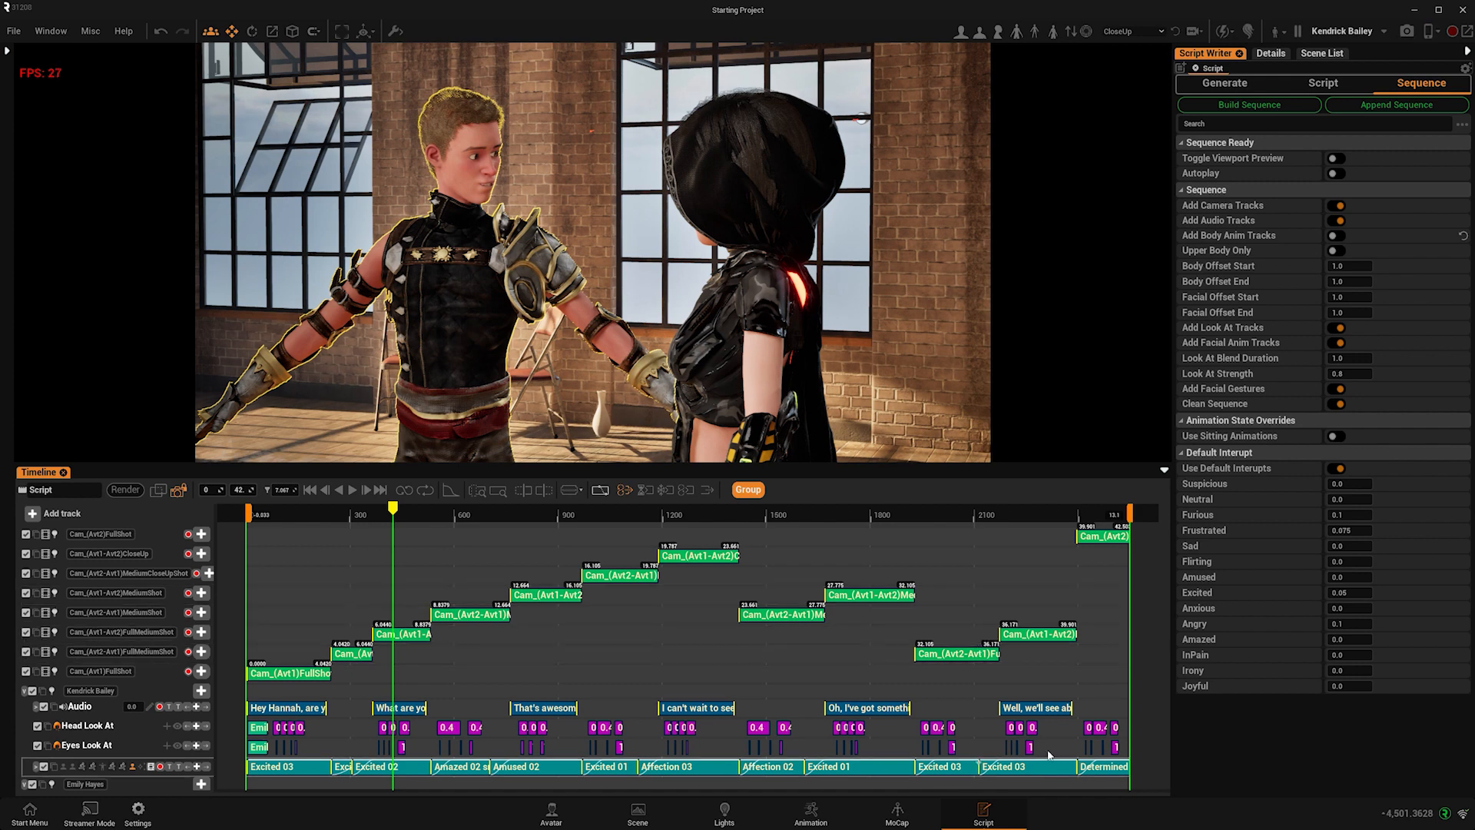
# Open the MoCap workspace for the two actors
pyautogui.click(893, 816)
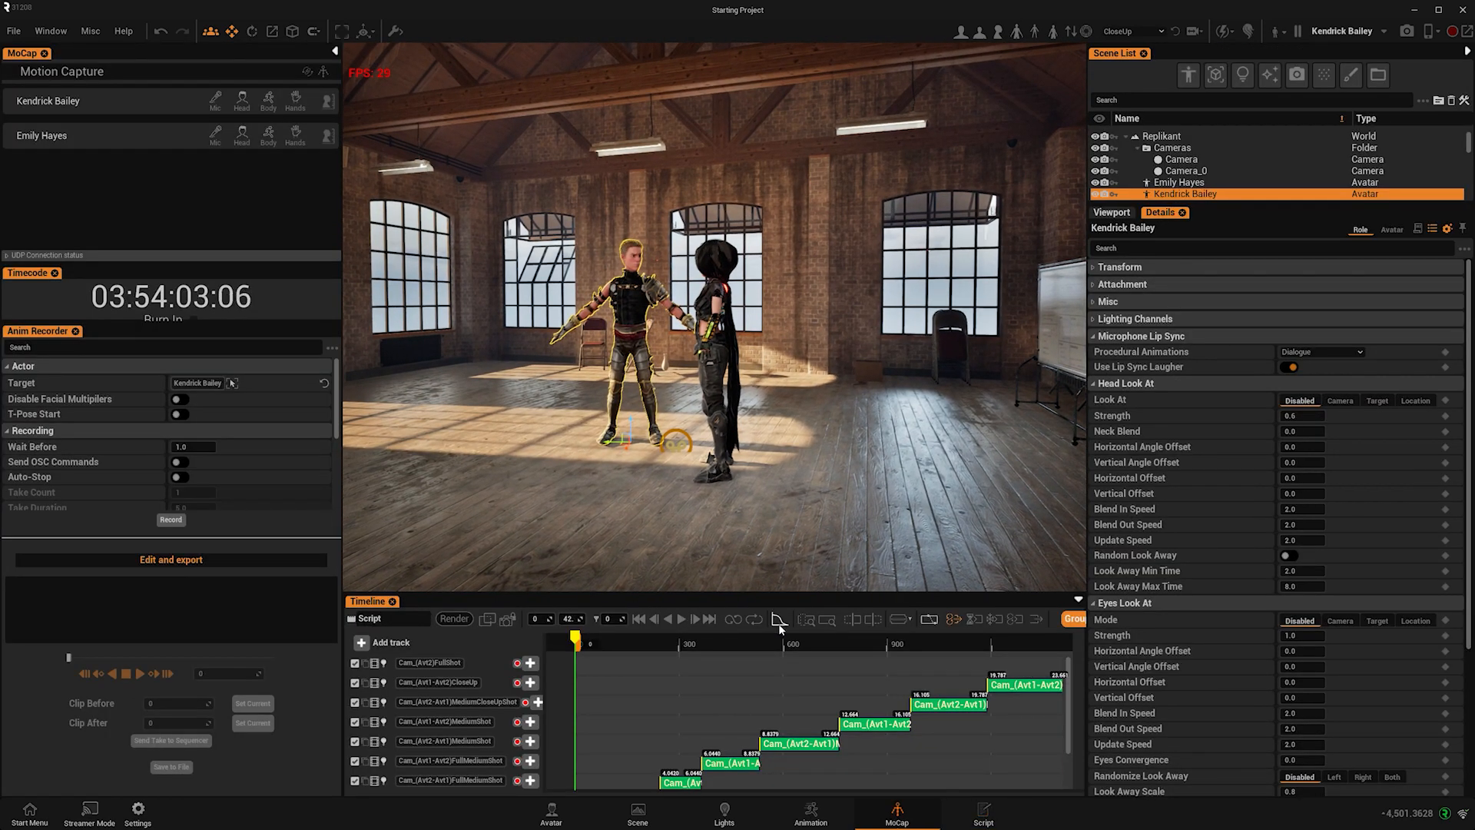